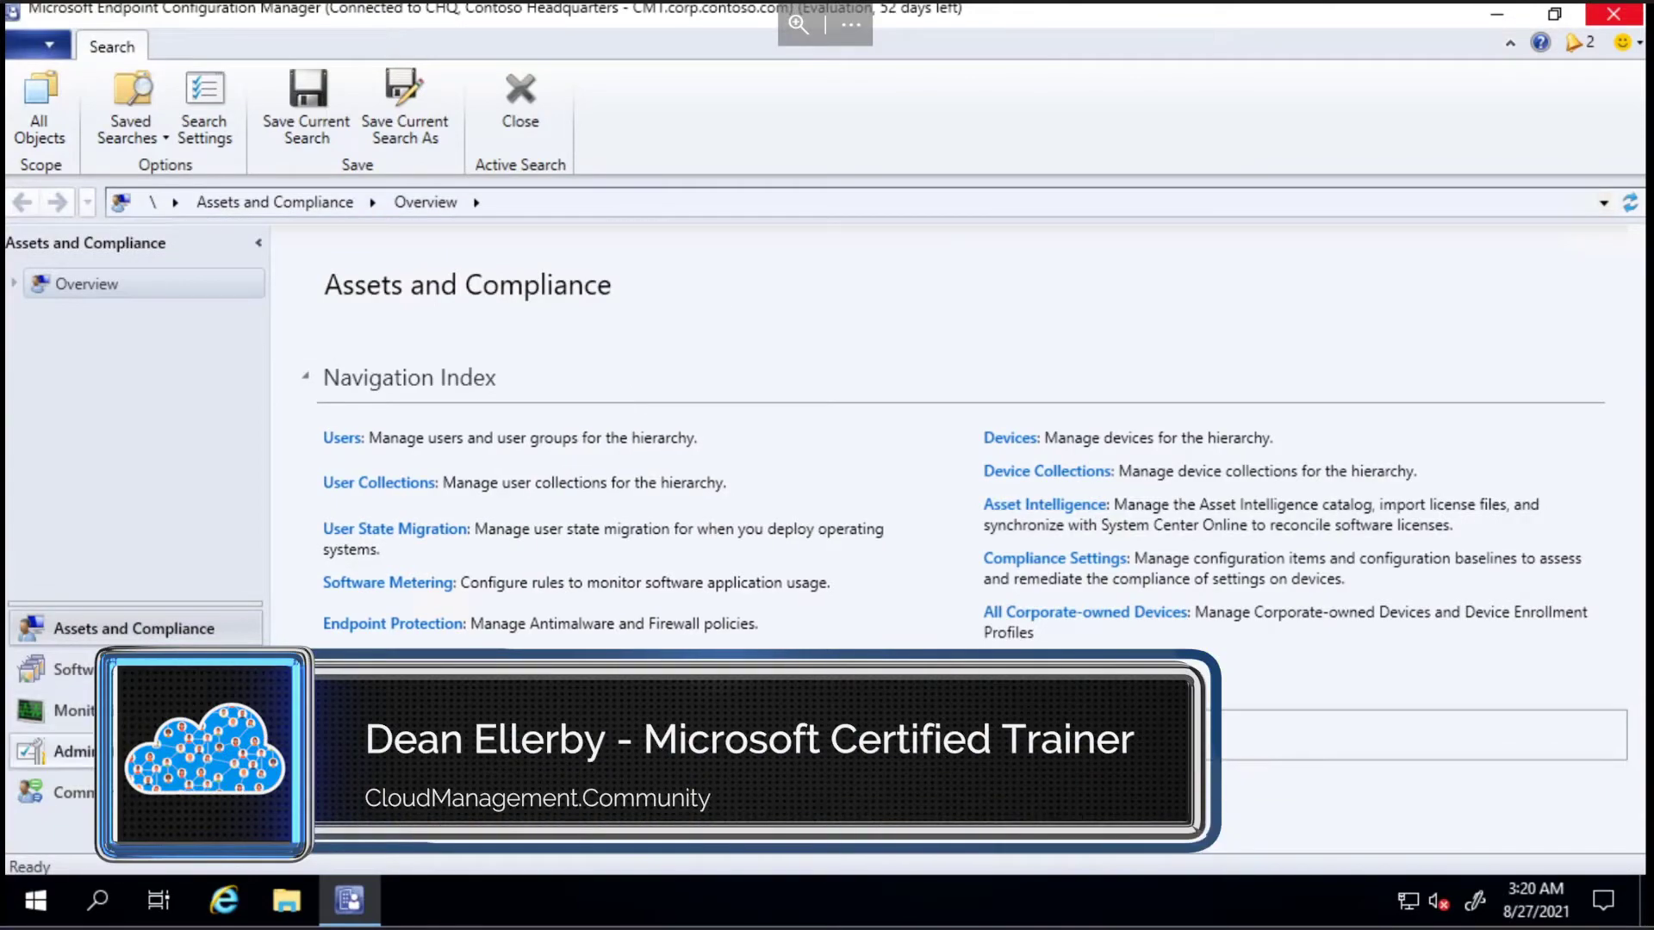
# Step: Go to Administration > Updates and Servicing to list the available Configuration Manager updates
pyautogui.click(73, 752)
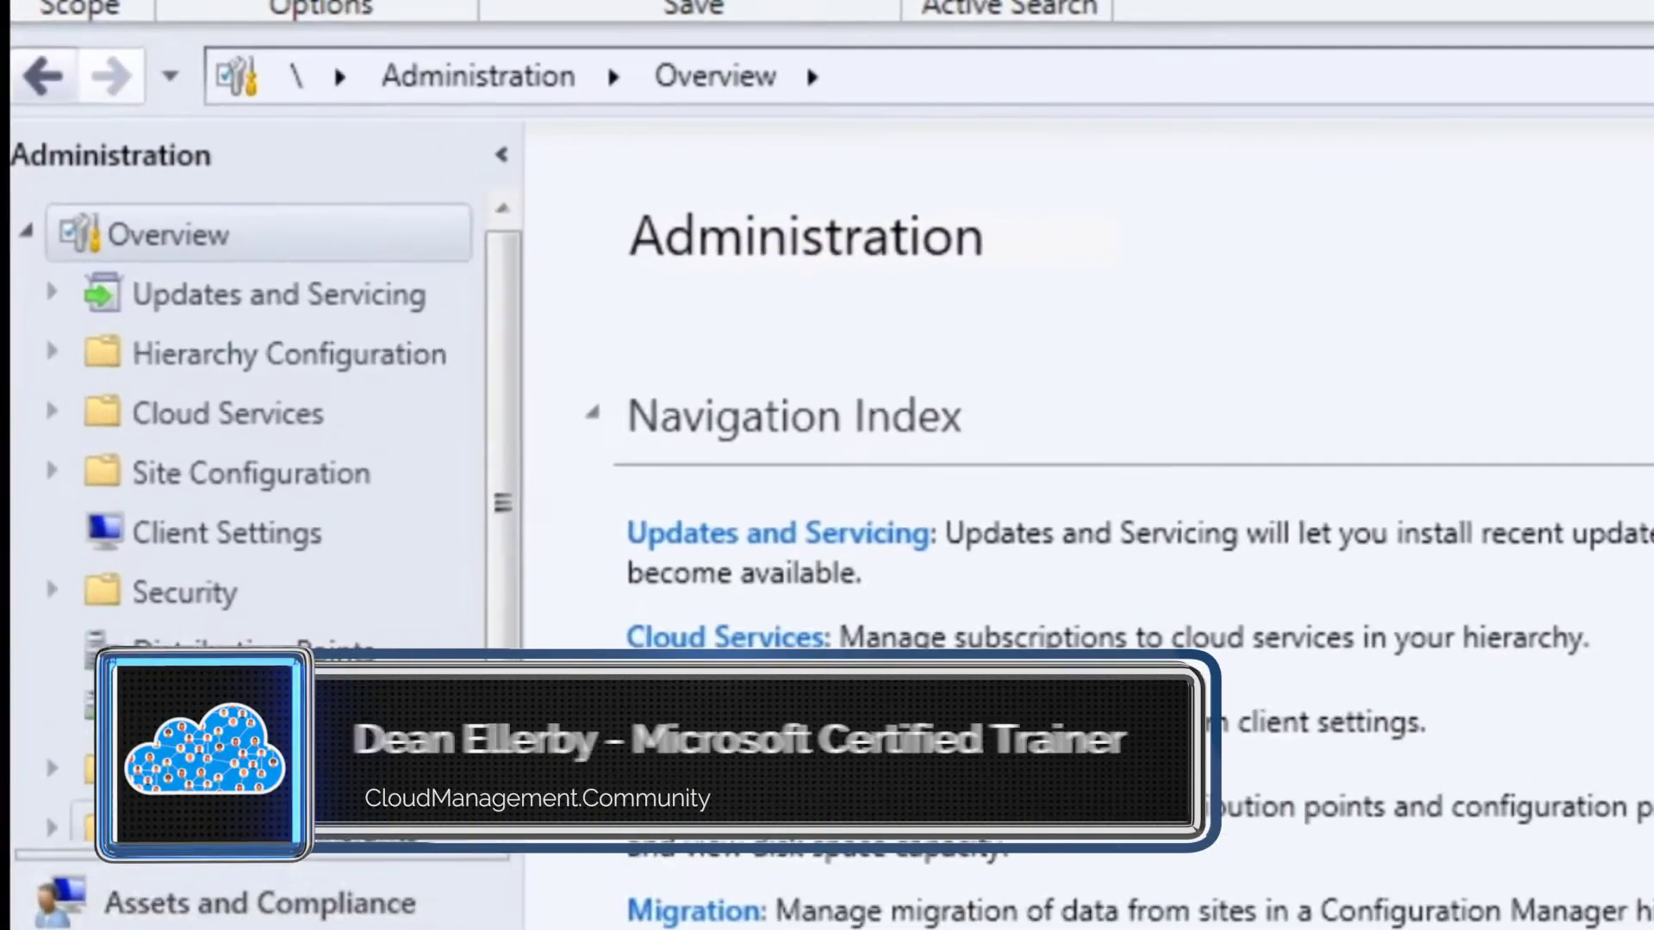
pyautogui.click(396, 296)
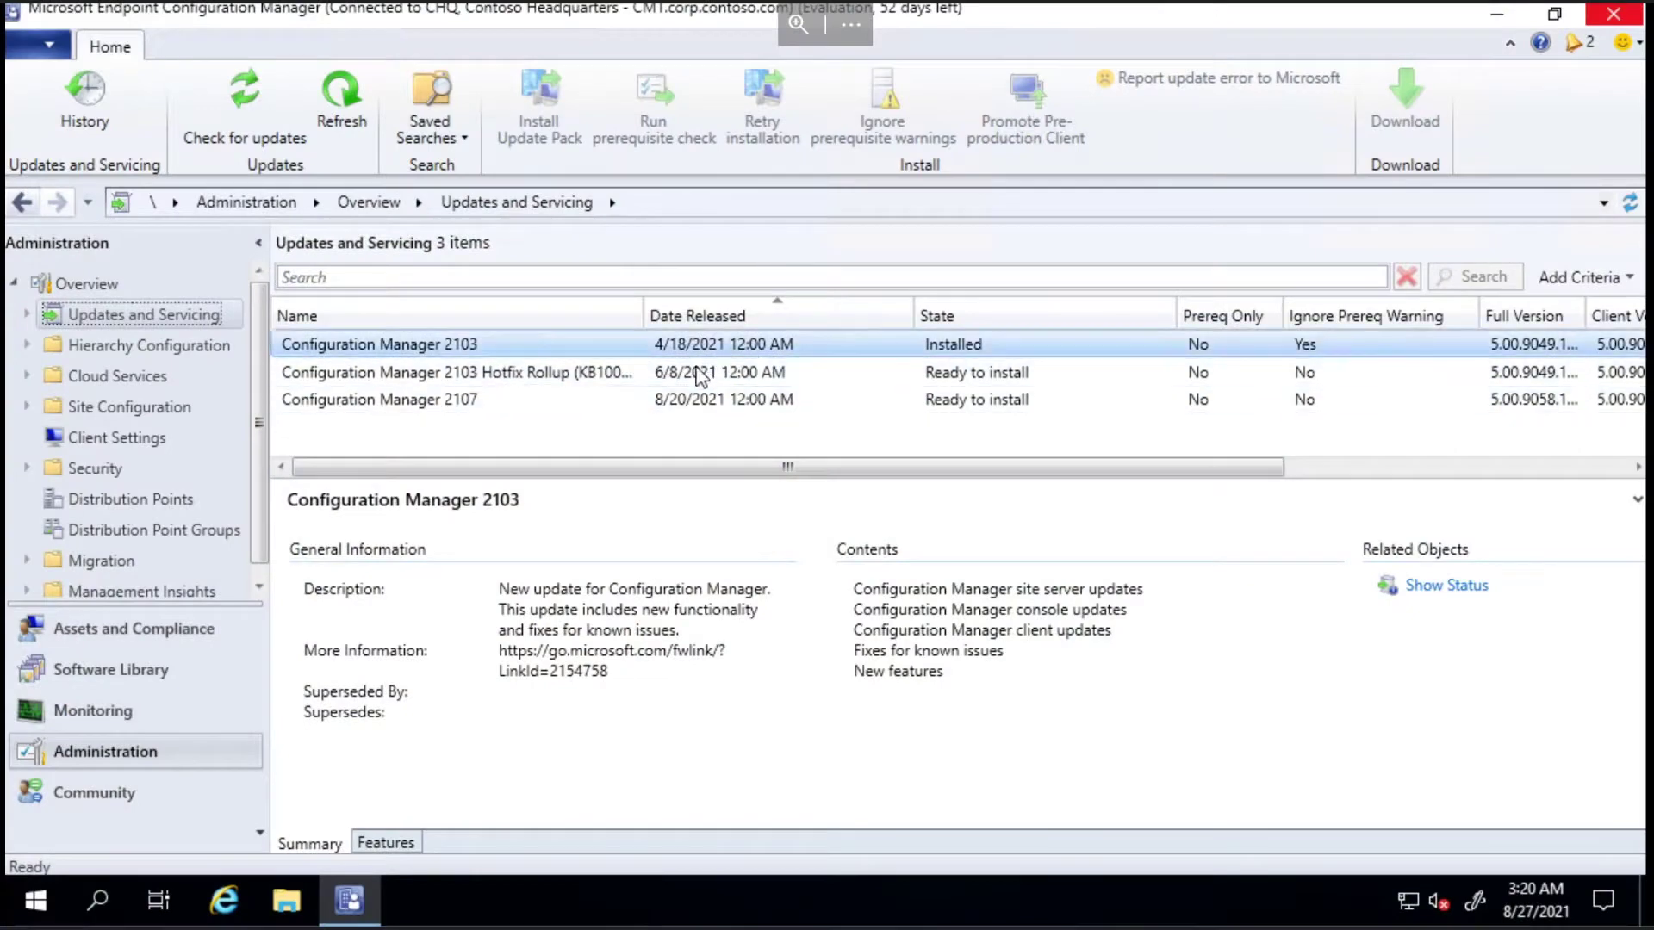
# Step: Select the Configuration Manager 2107 update to view its details and bring up its actions
pyautogui.click(504, 404)
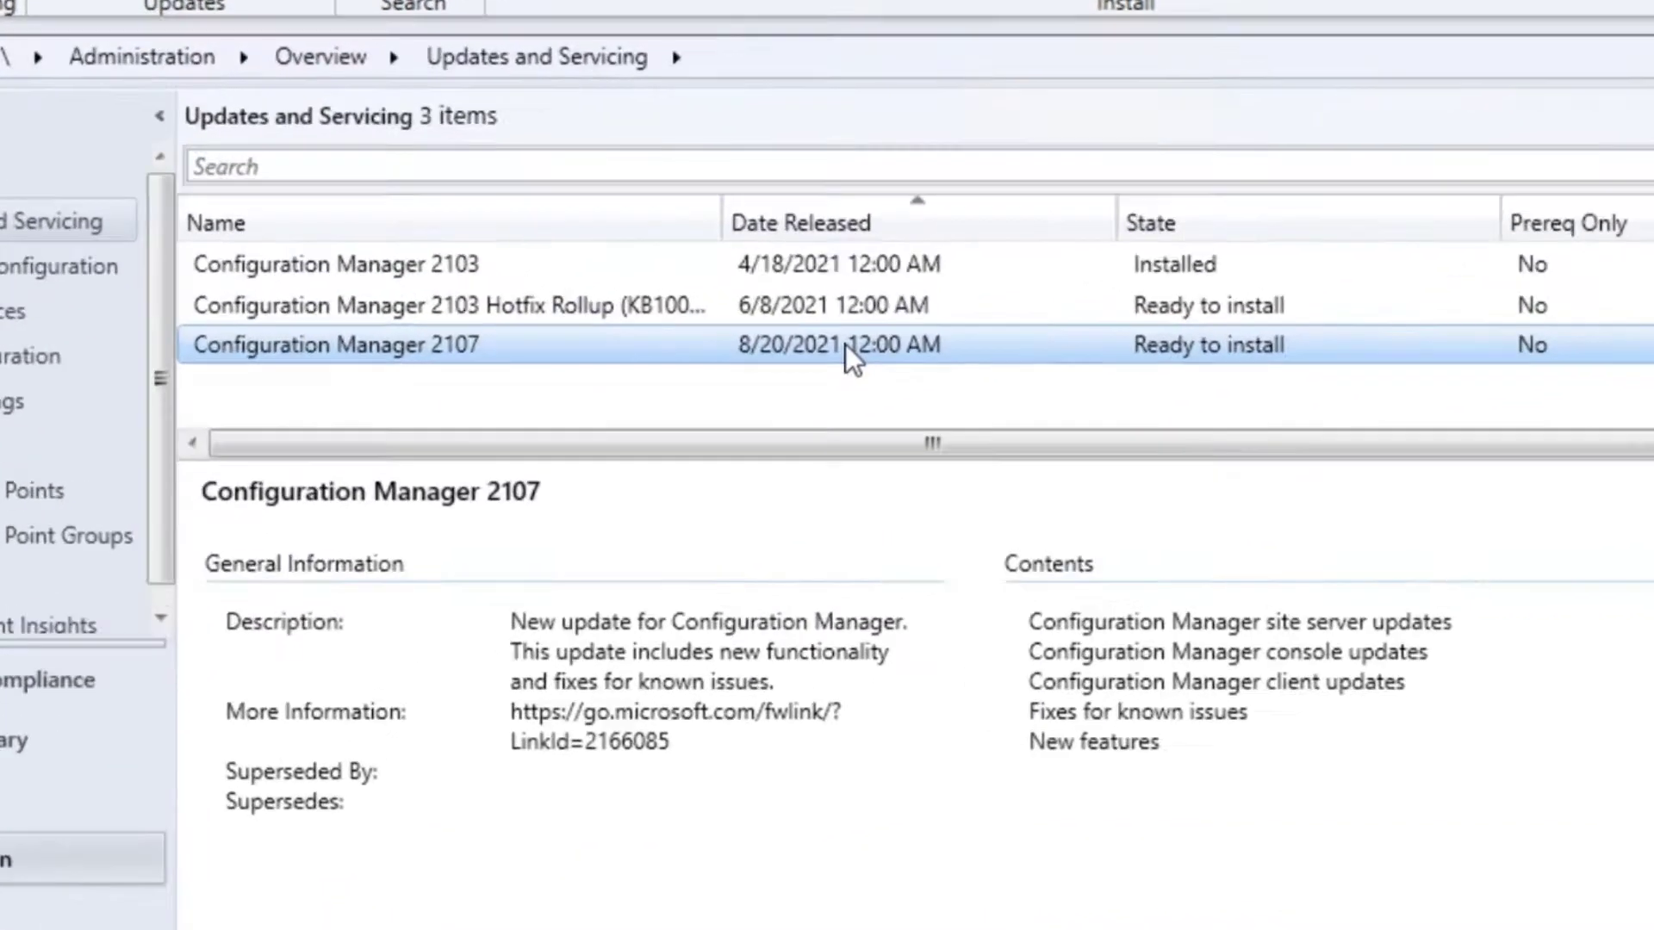
pyautogui.rightClick(723, 405)
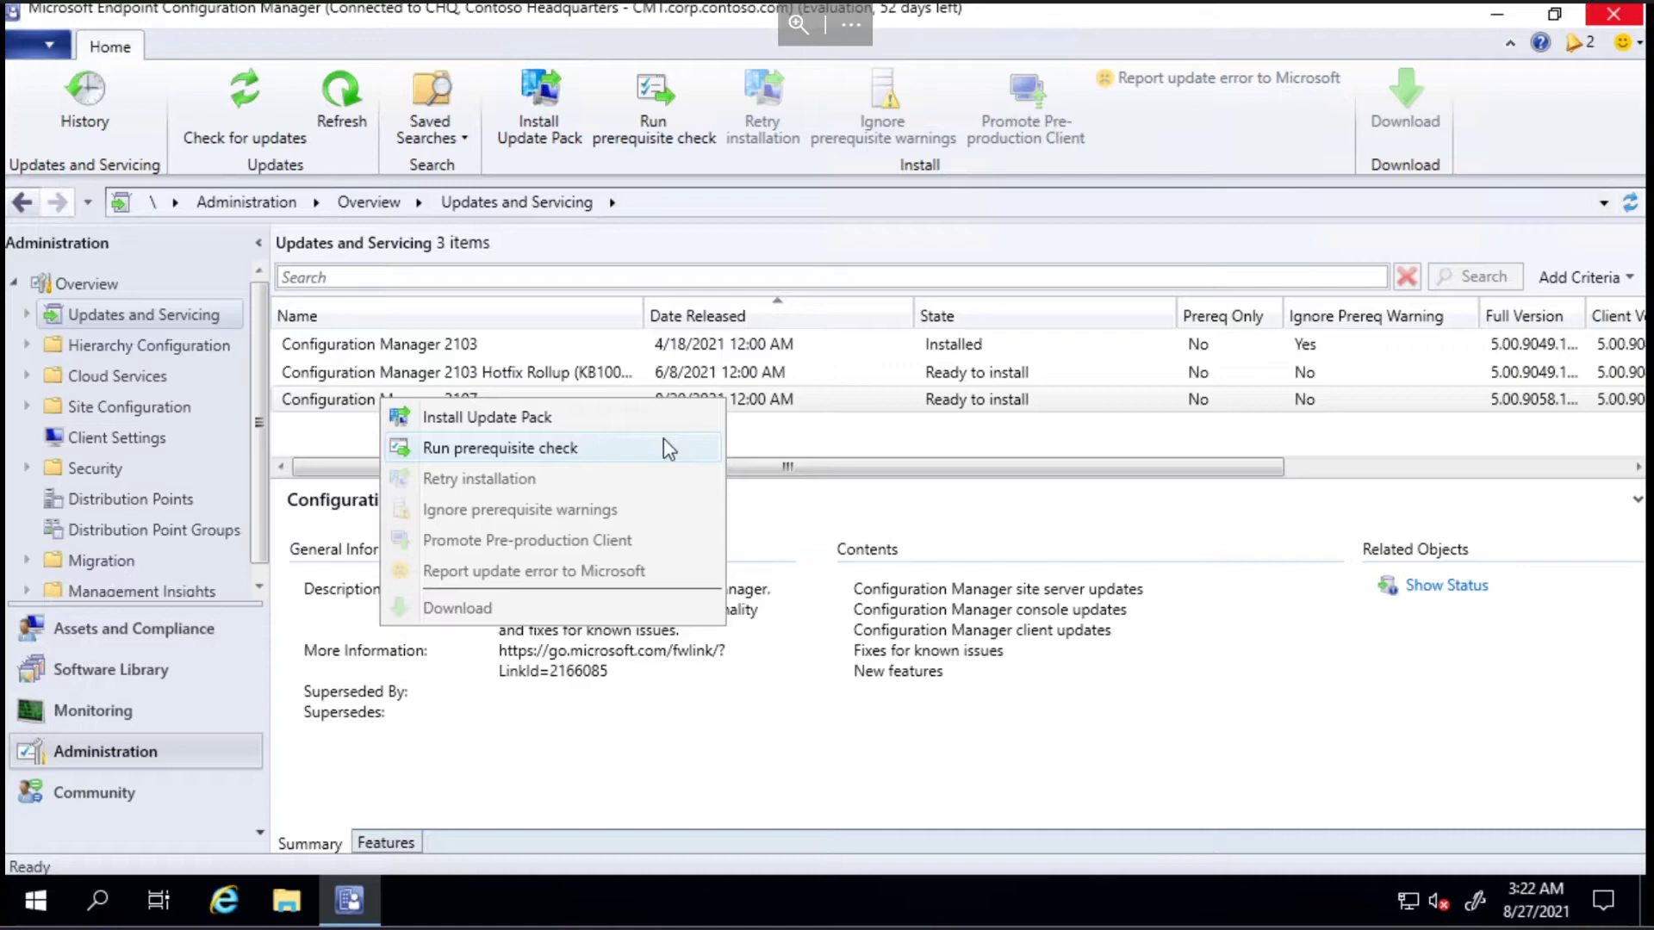
# Step: Run the 2107 prerequisite check, glance at the 2103 status, and return to Updates and Servicing
pyautogui.click(669, 448)
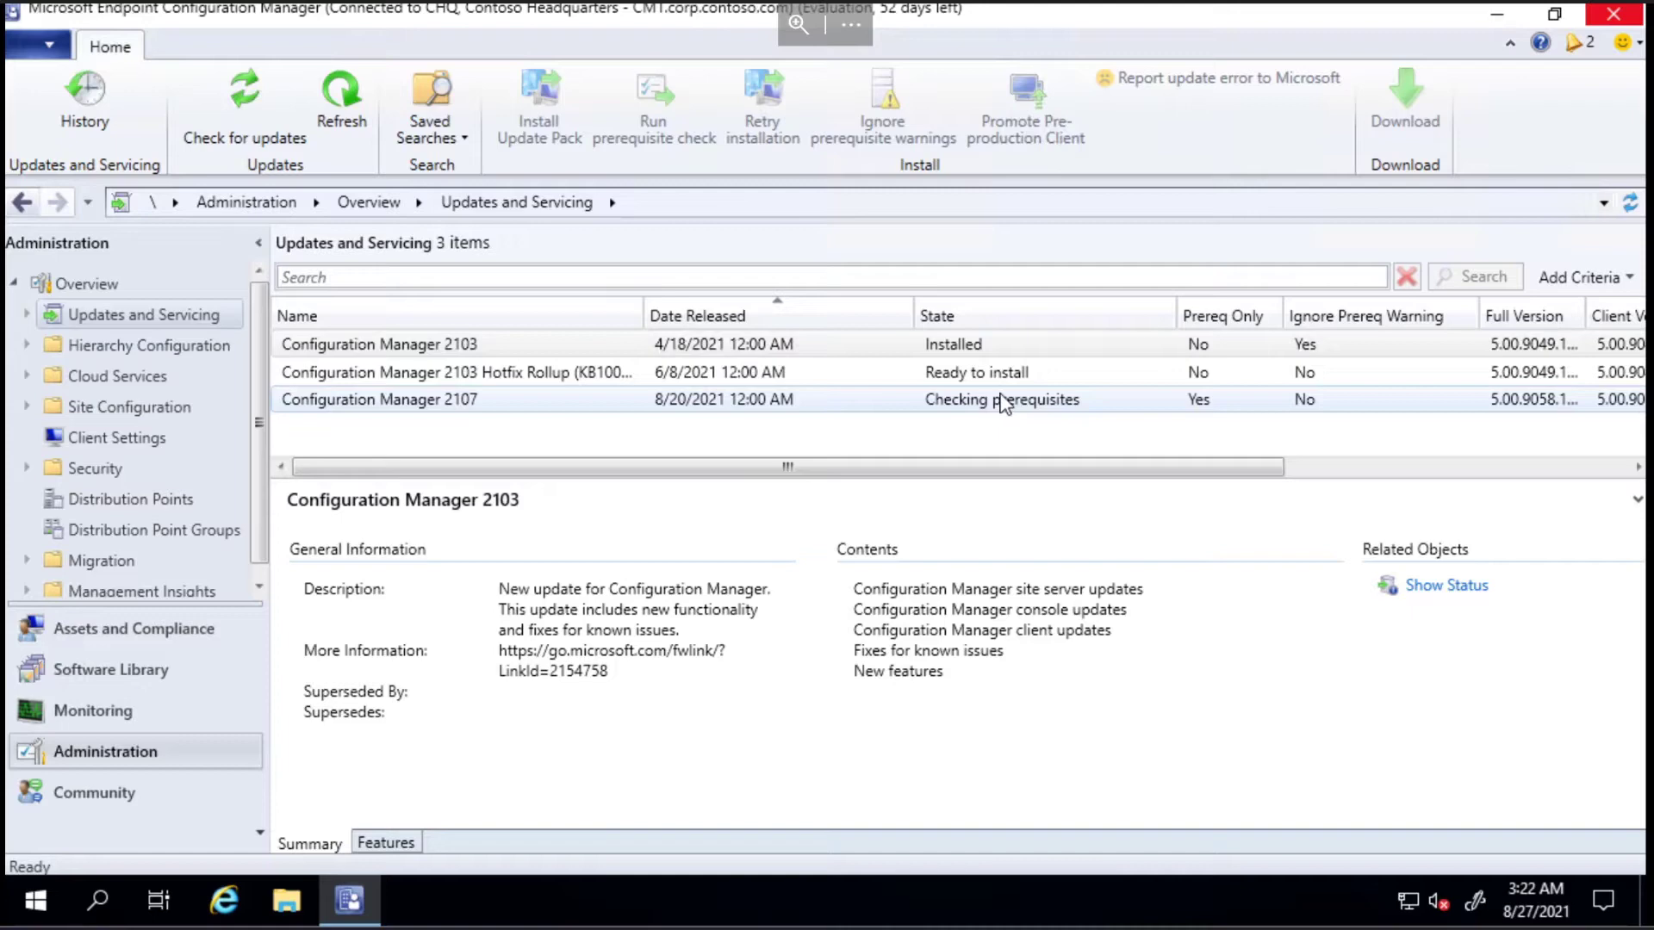
pyautogui.click(1437, 588)
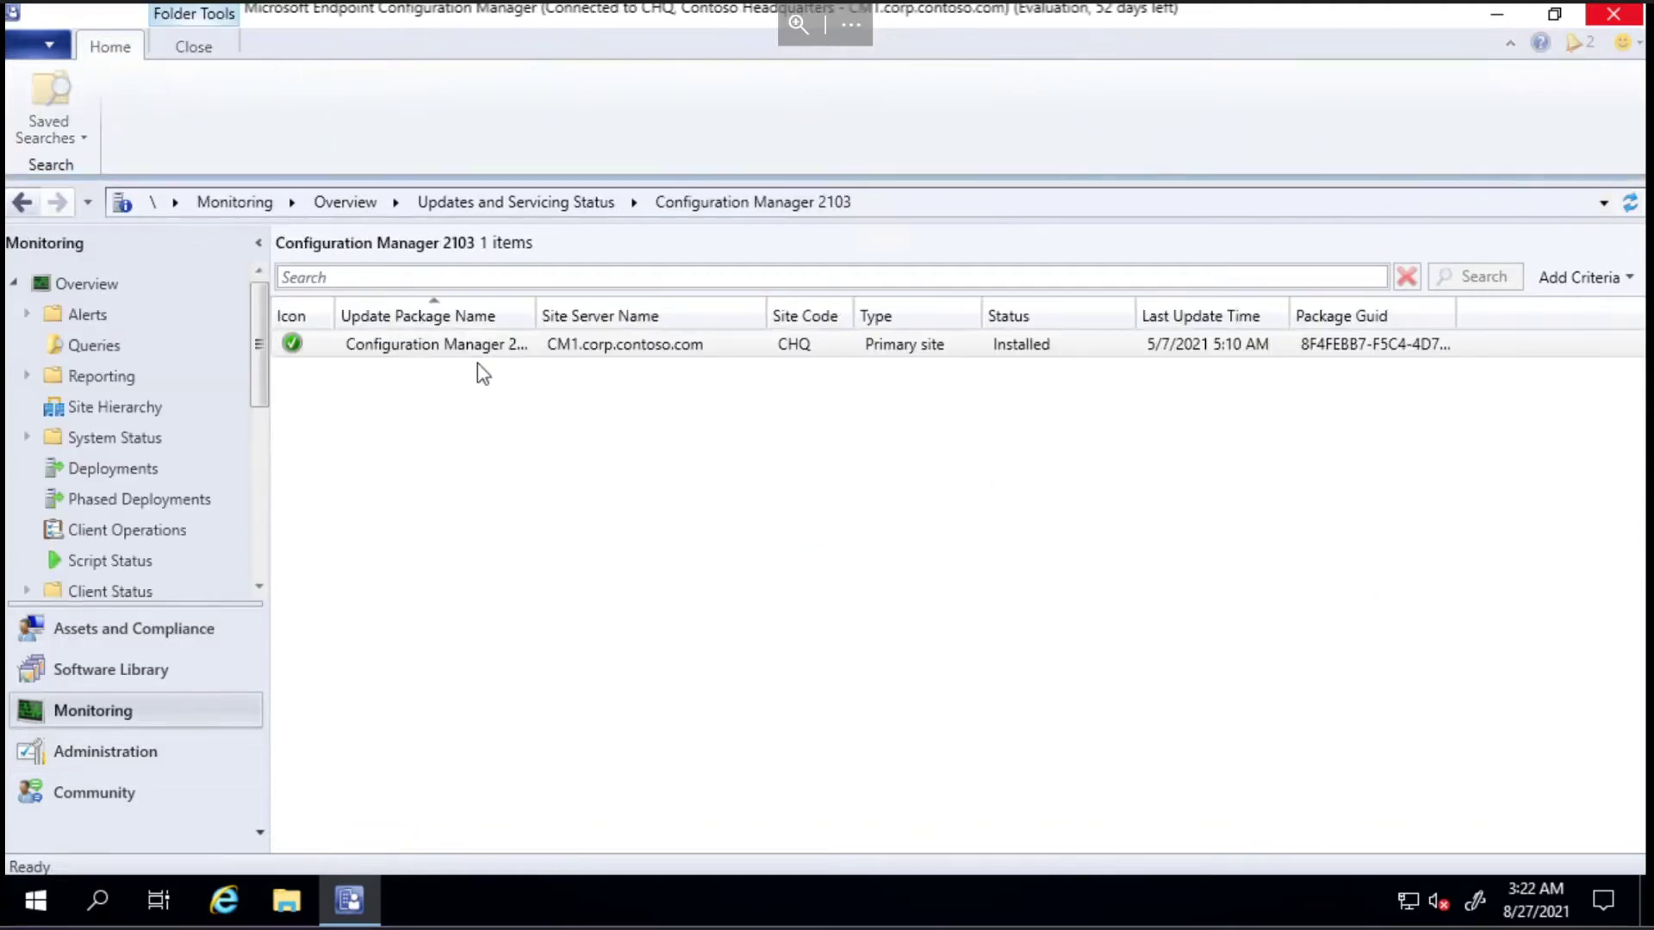
pyautogui.click(356, 348)
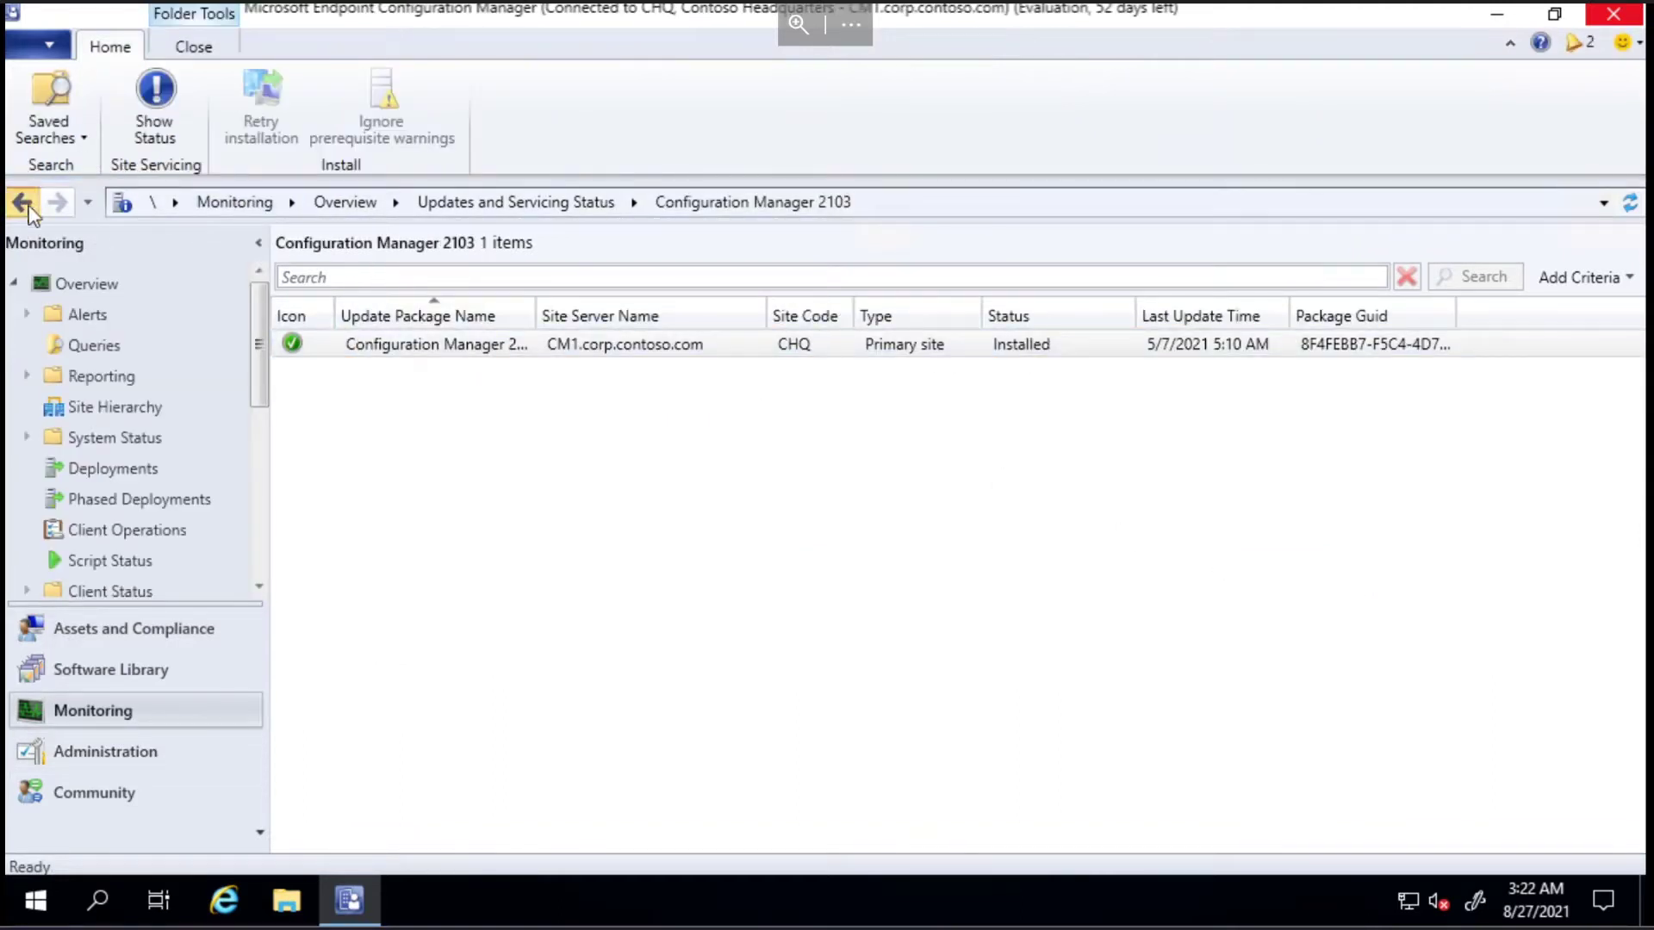
pyautogui.hotkey('alt', 'Left')
pyautogui.click(545, 397)
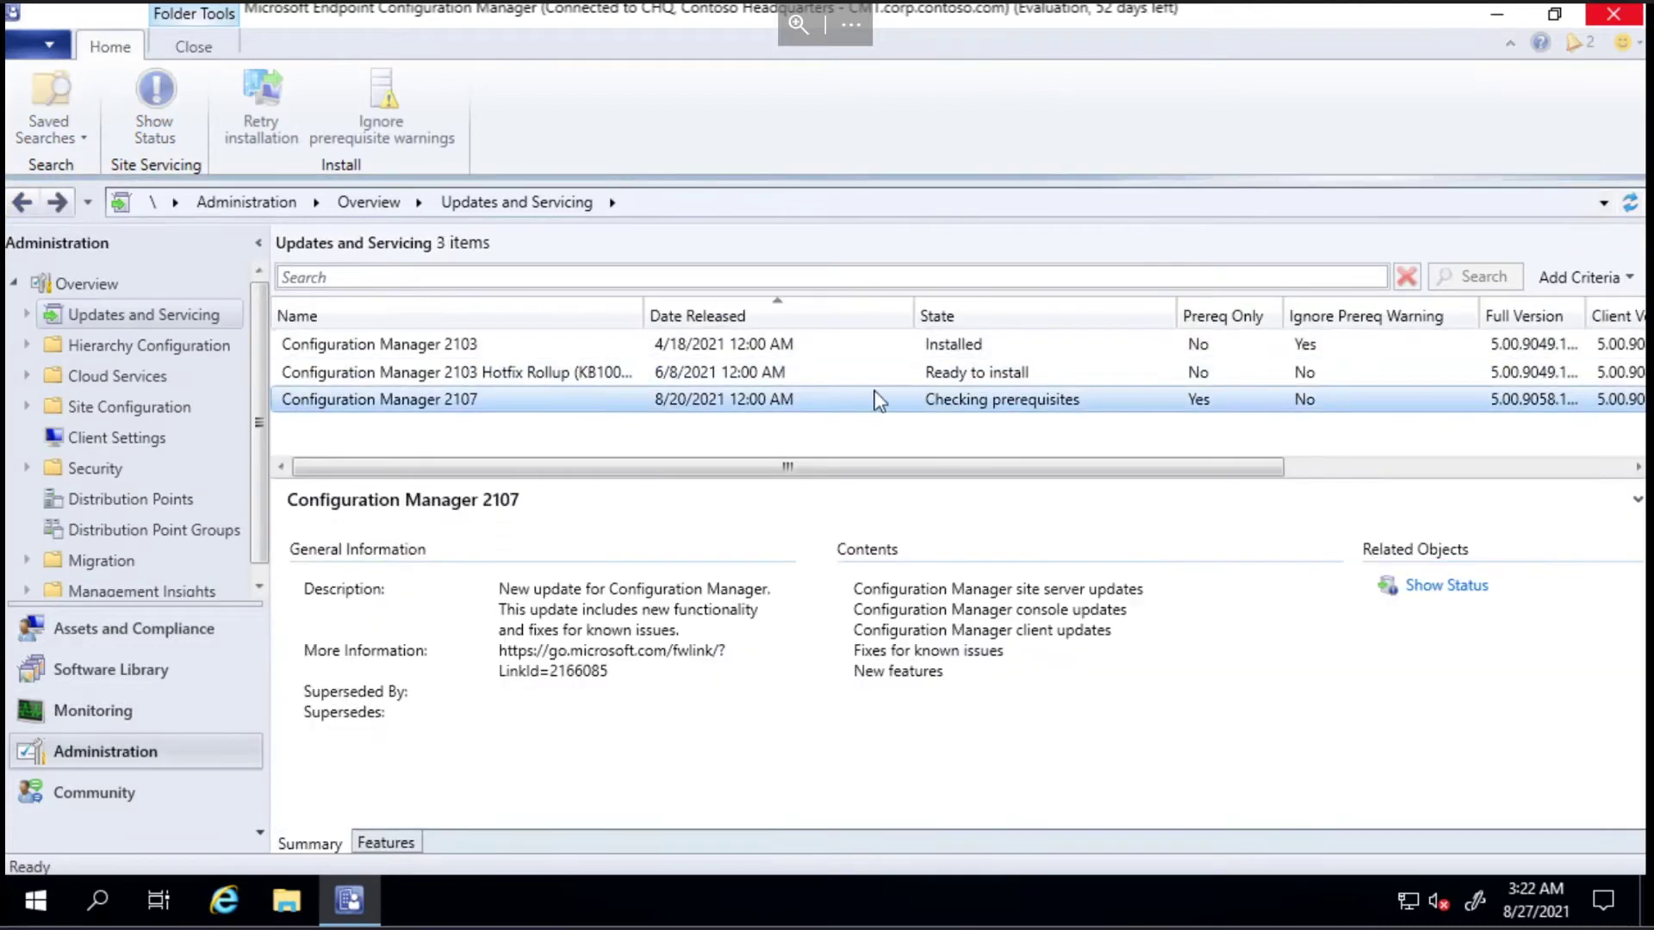
# Step: Show the 2107 update status, refresh it, widen the Status column, and bring up 2107's actions
pyautogui.click(1454, 591)
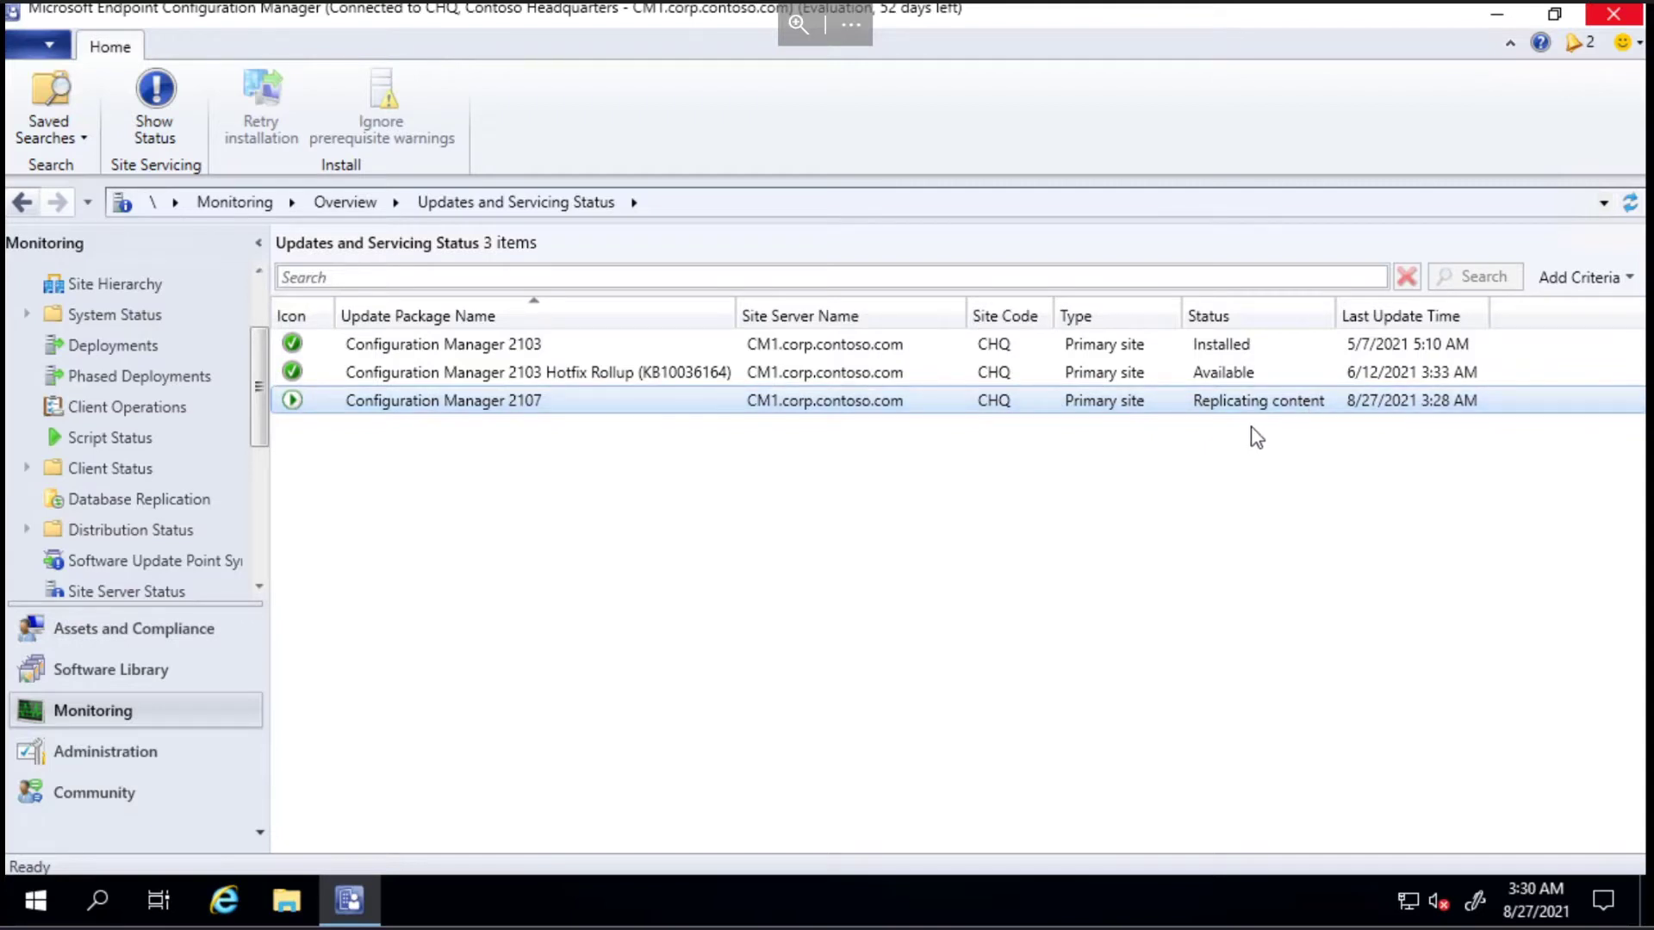
pyautogui.click(1430, 344)
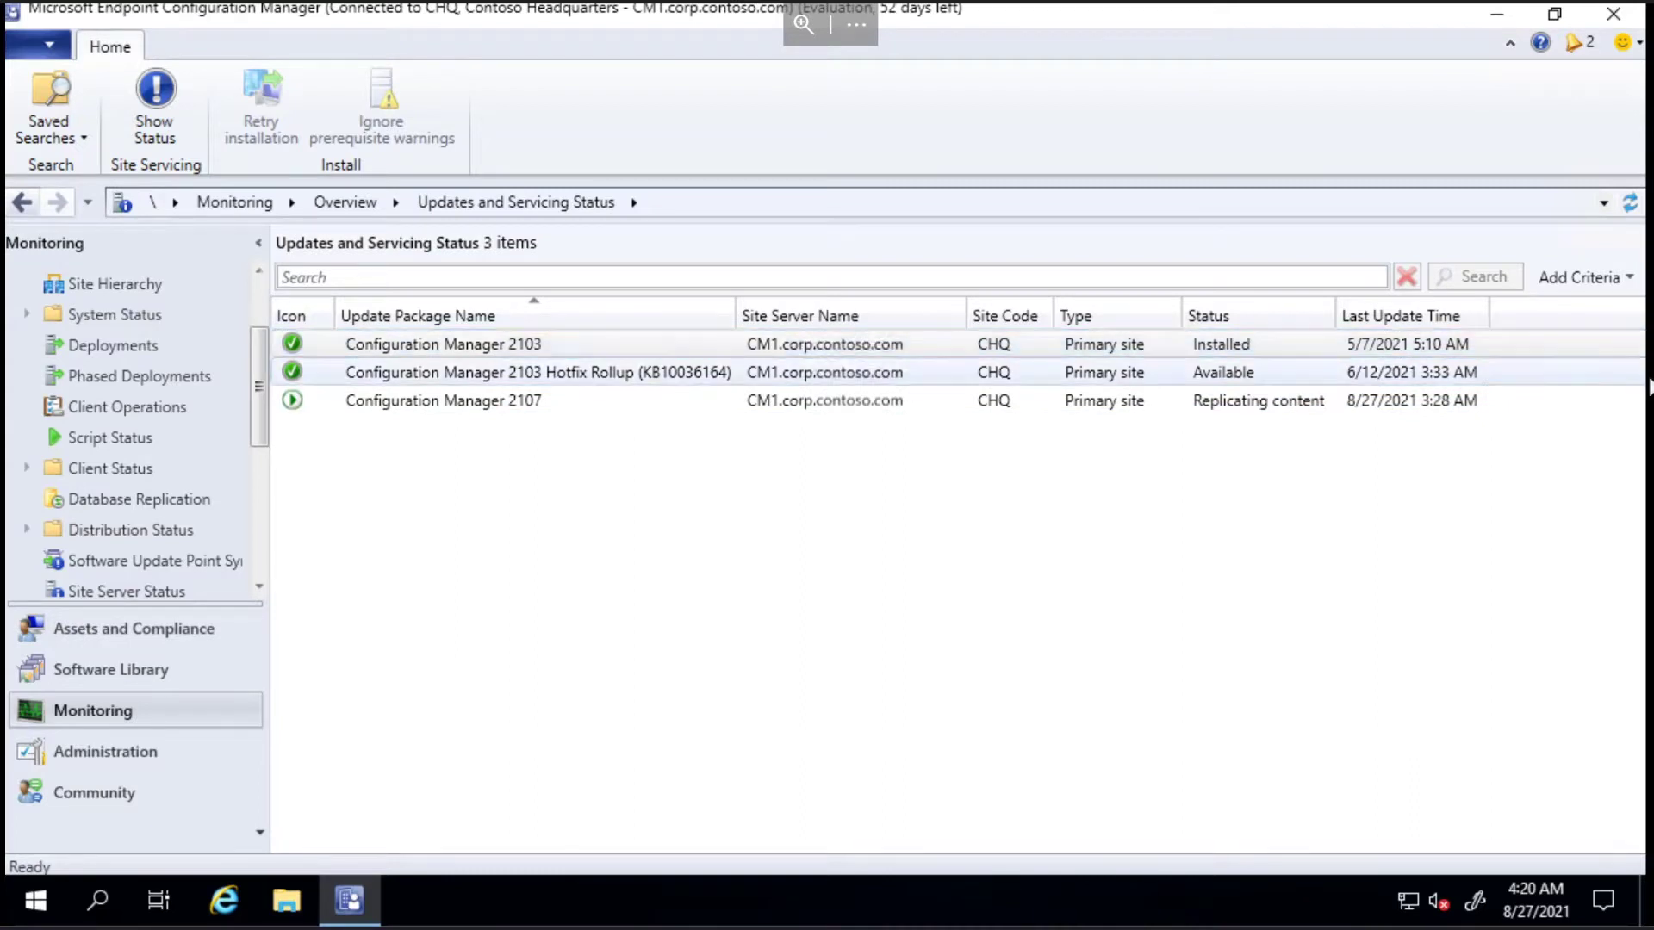
pyautogui.click(1129, 403)
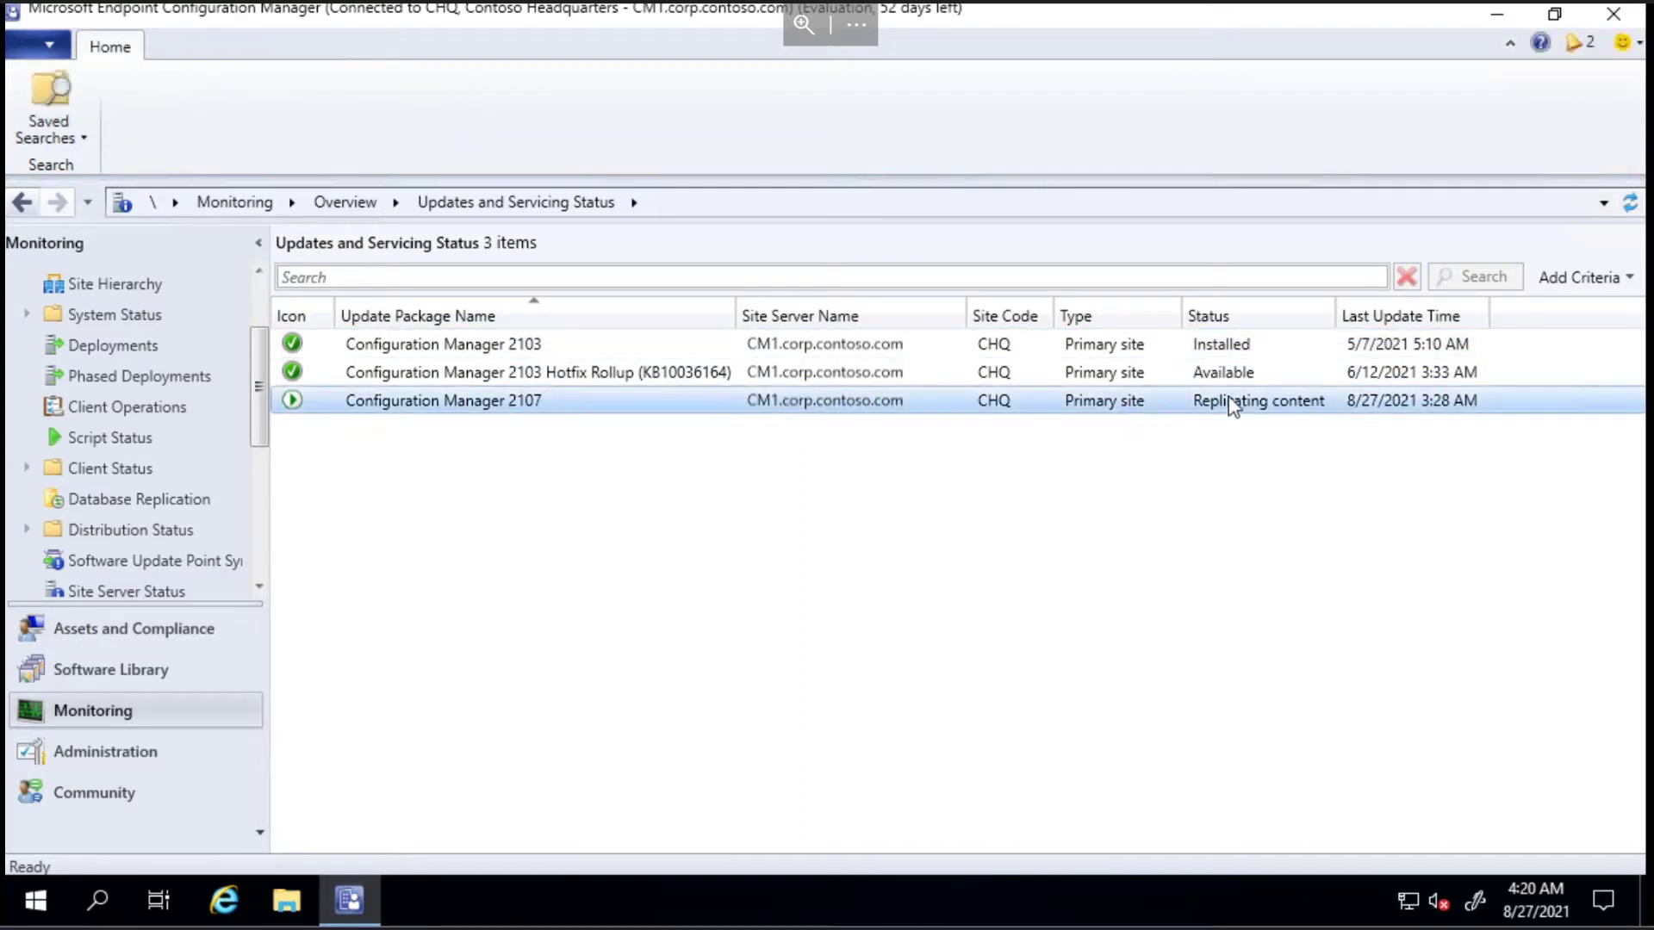
pyautogui.click(1629, 204)
pyautogui.click(1265, 403)
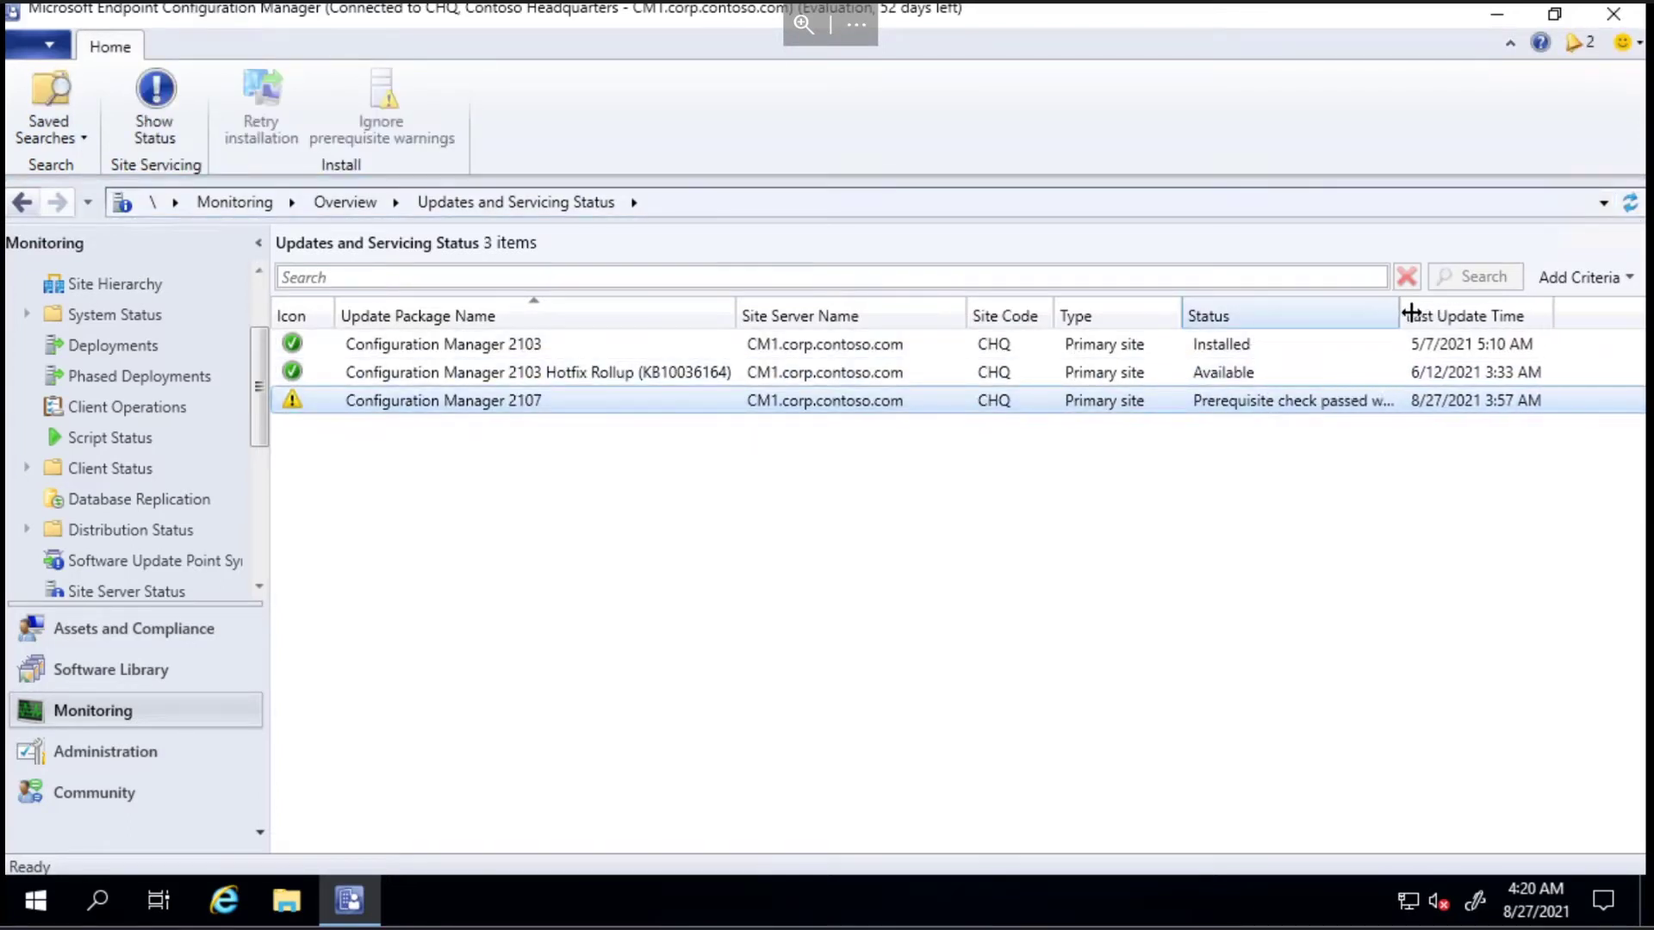
pyautogui.doubleClick(1482, 315)
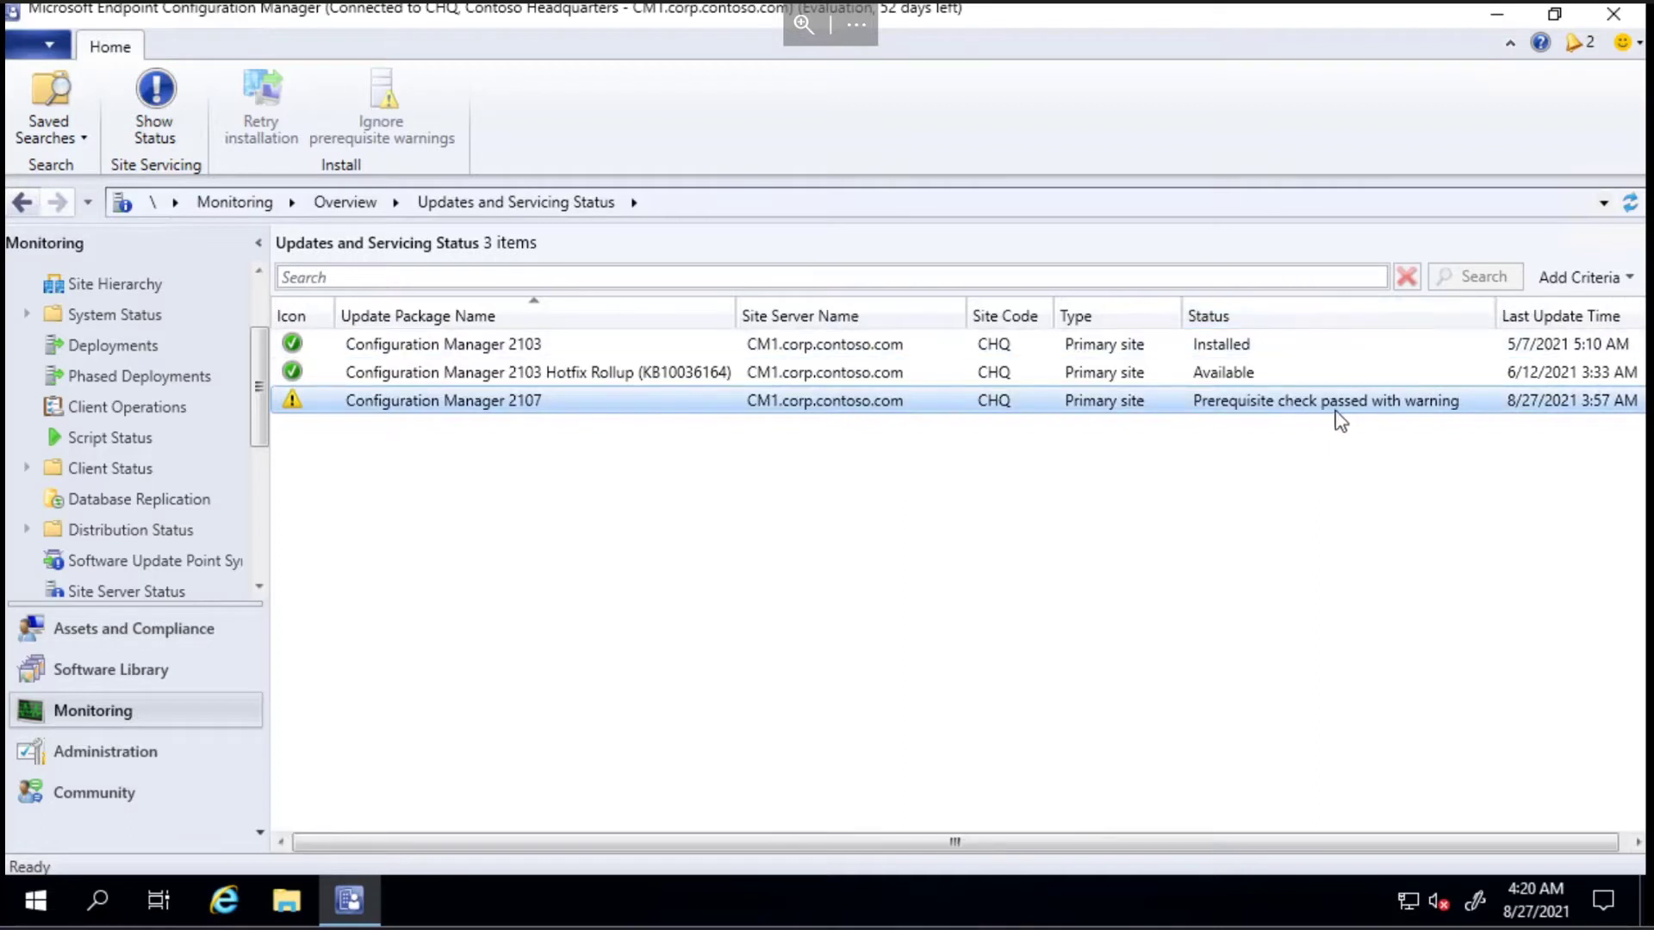
pyautogui.rightClick(546, 405)
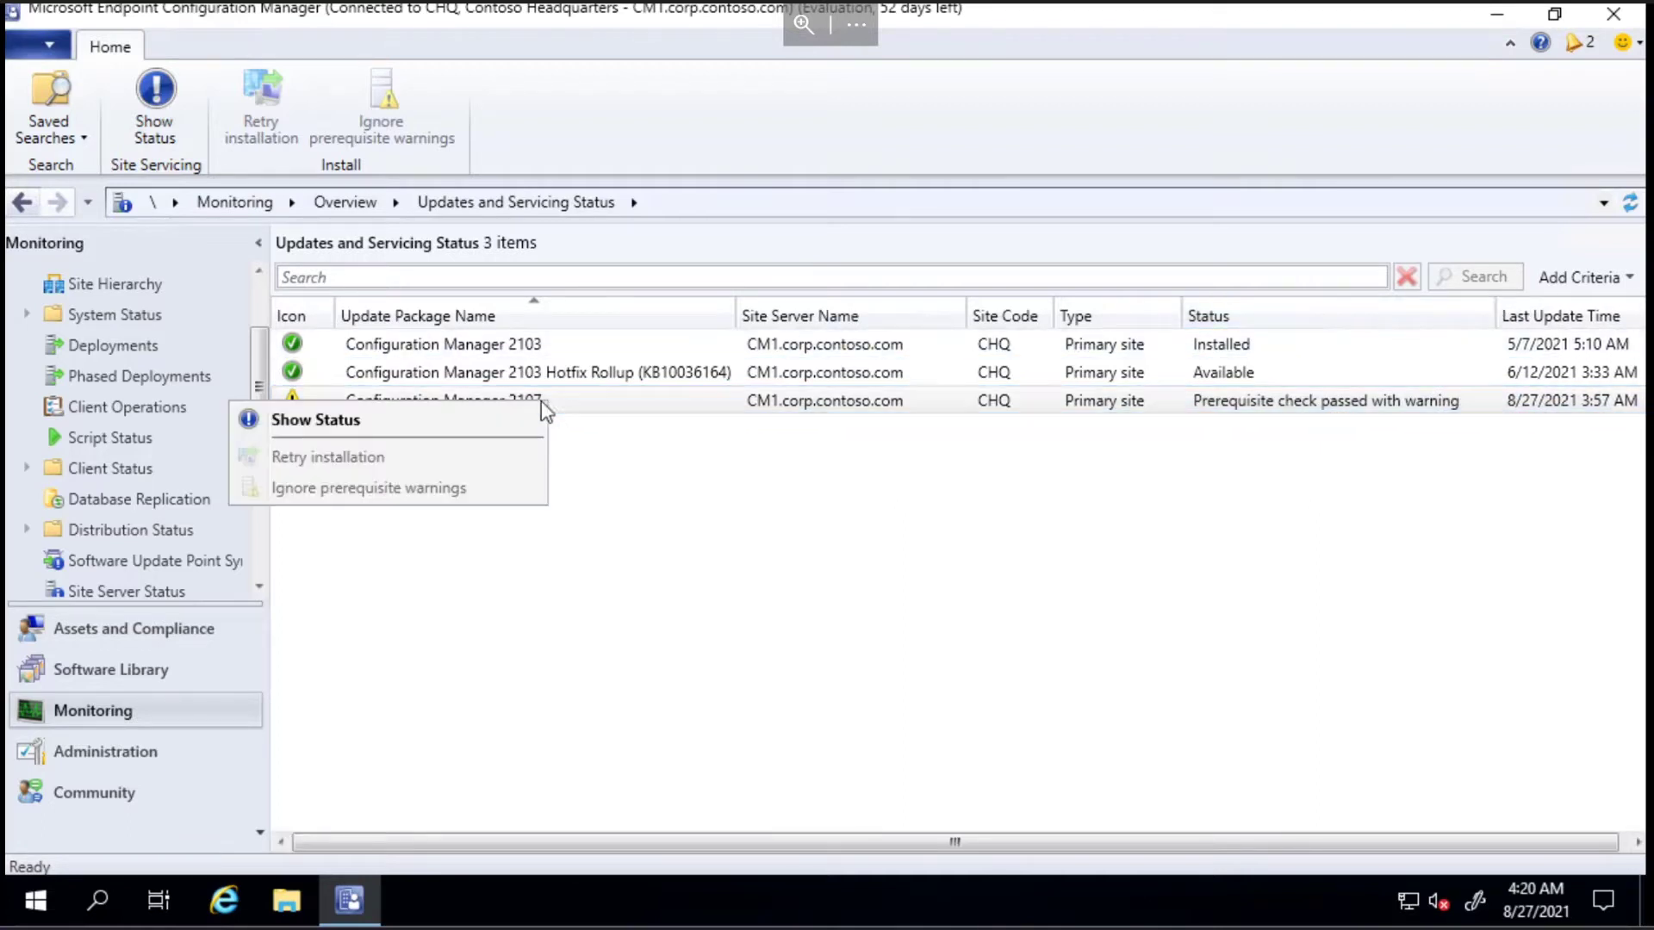
# Step: Open 2107's detailed installation status and inspect the Prerequisite Check results, including the .NET 4.8 warning
pyautogui.click(436, 422)
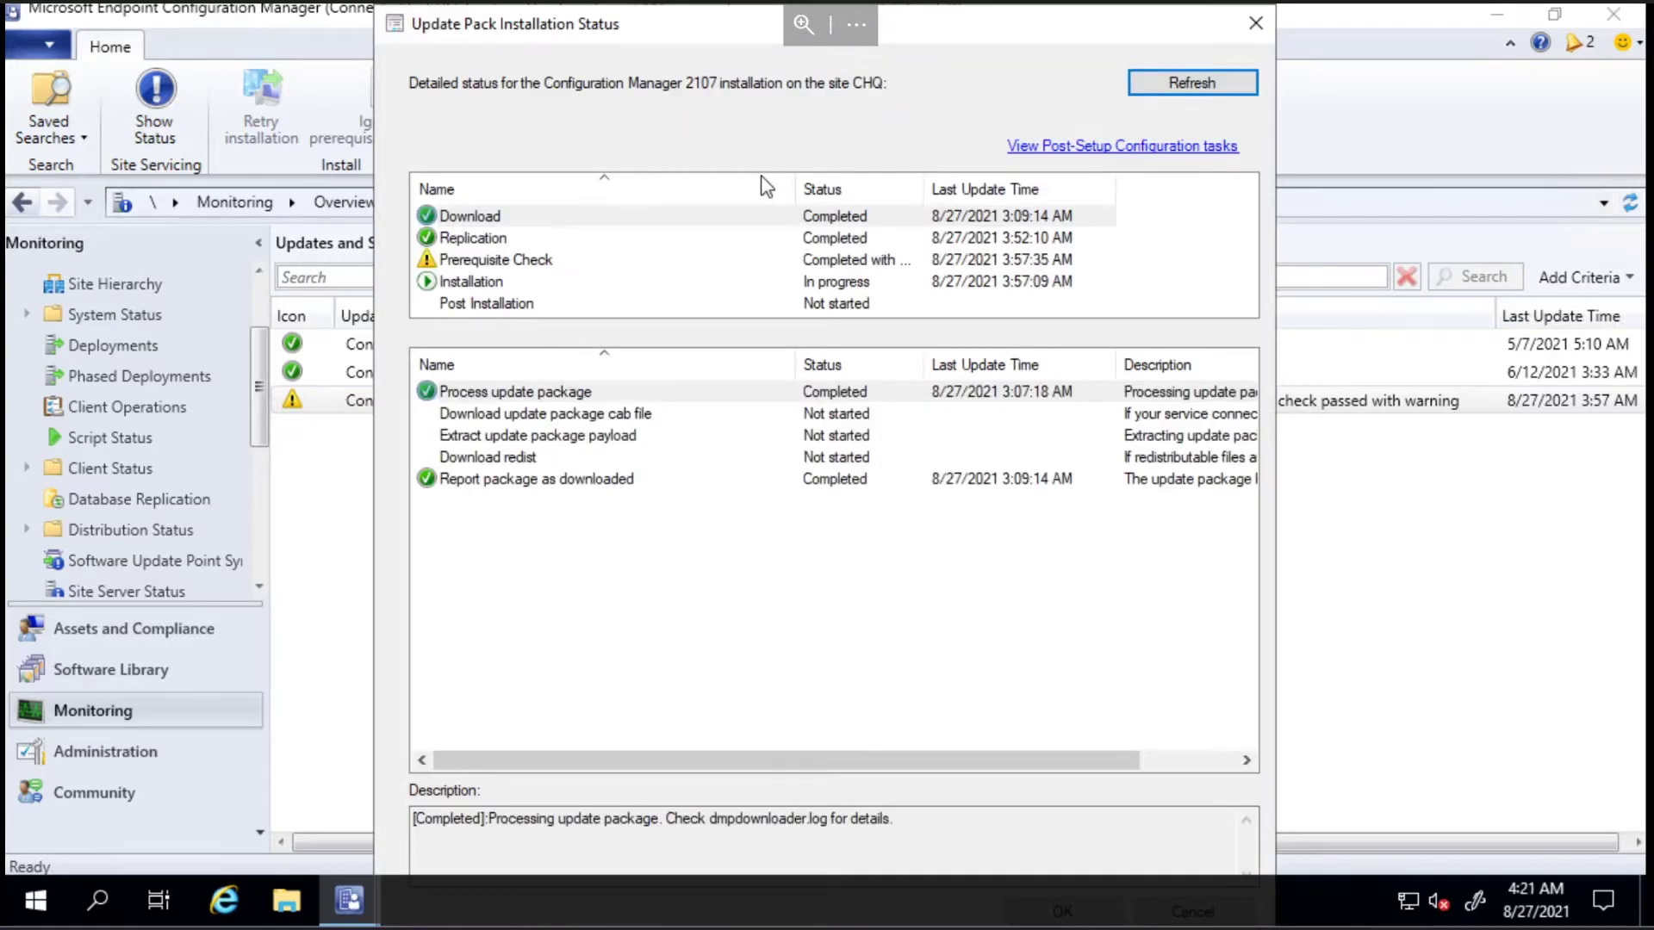
pyautogui.moveTo(785, 187); pyautogui.dragTo(603, 185)
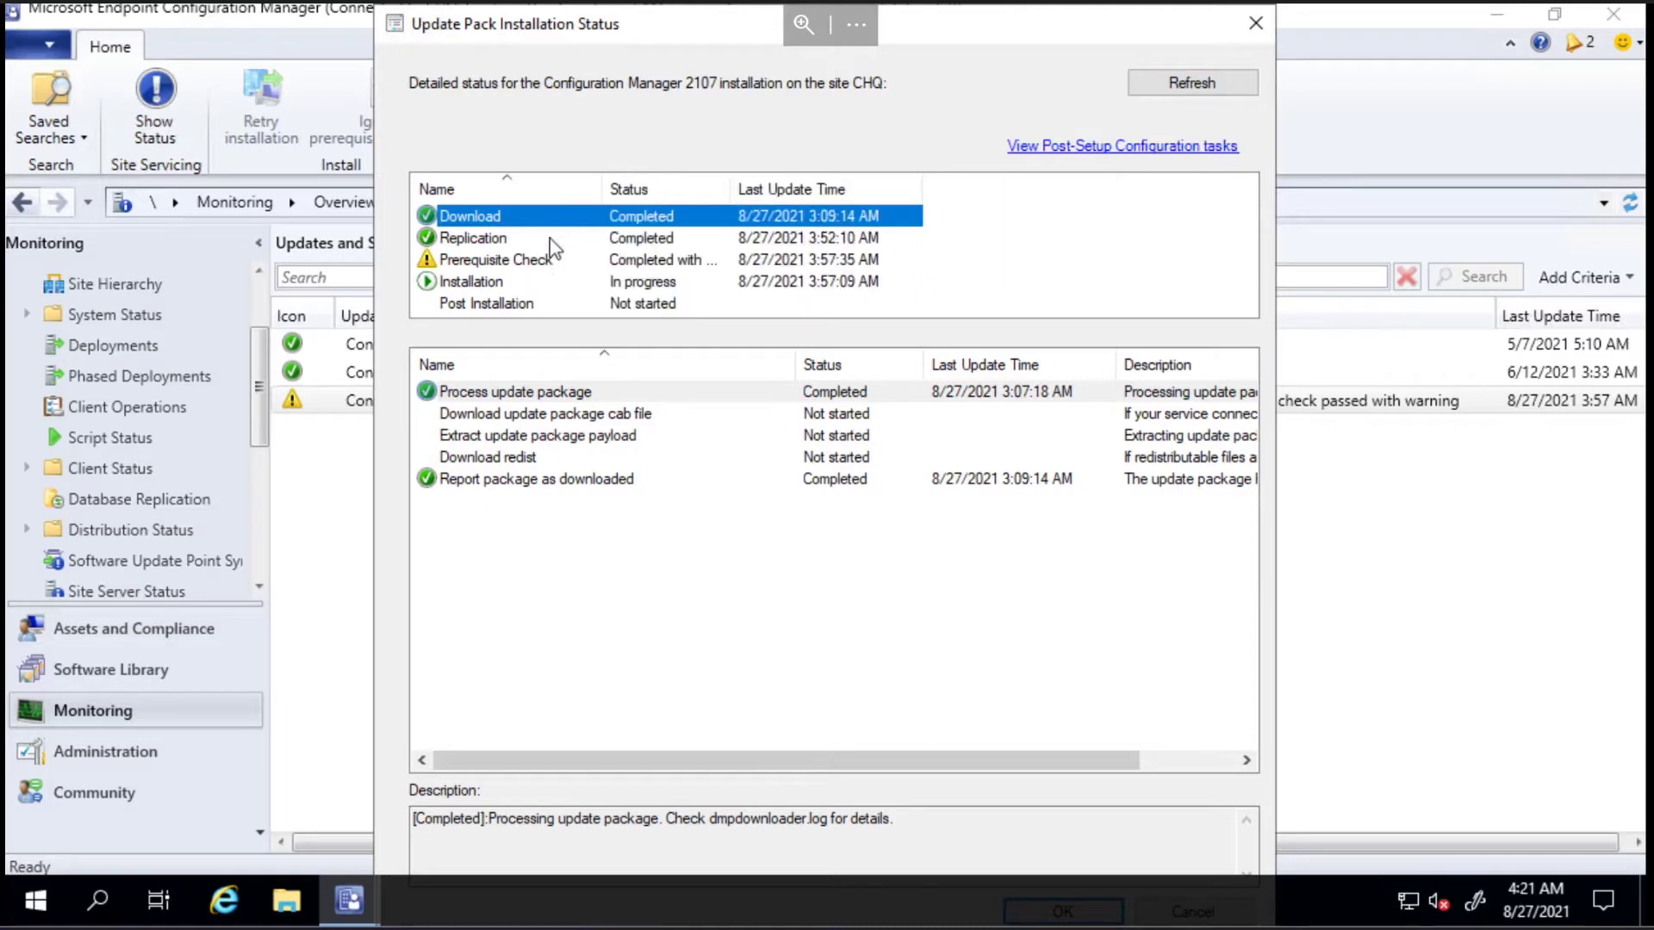
pyautogui.click(526, 261)
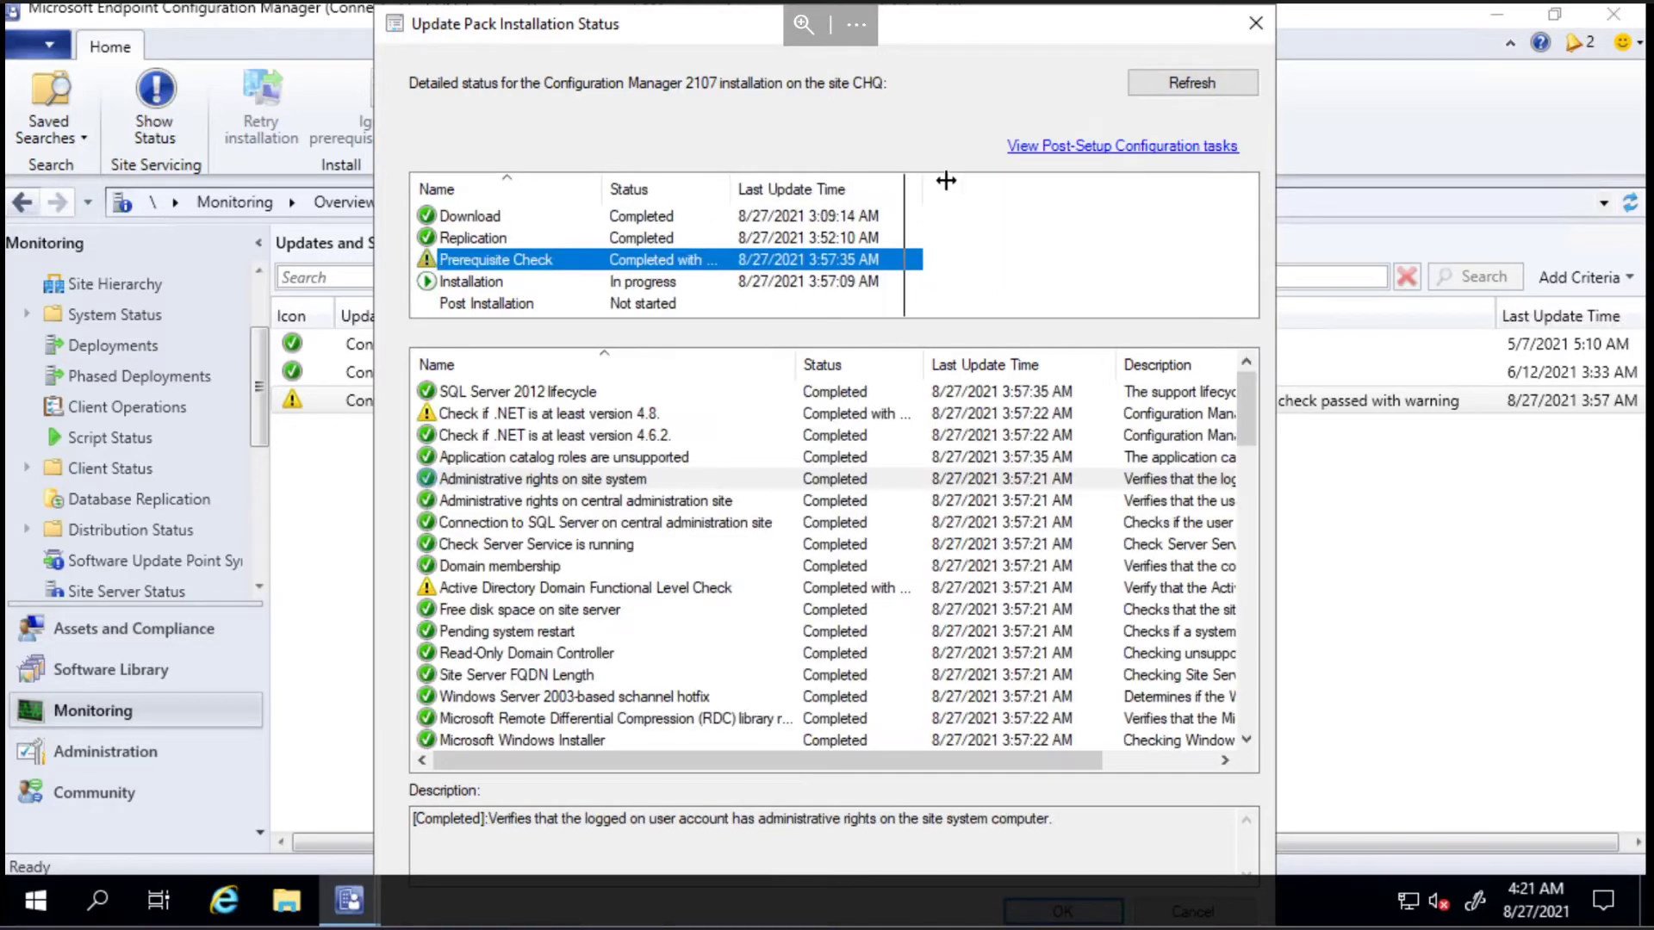
pyautogui.moveTo(946, 180); pyautogui.dragTo(998, 180)
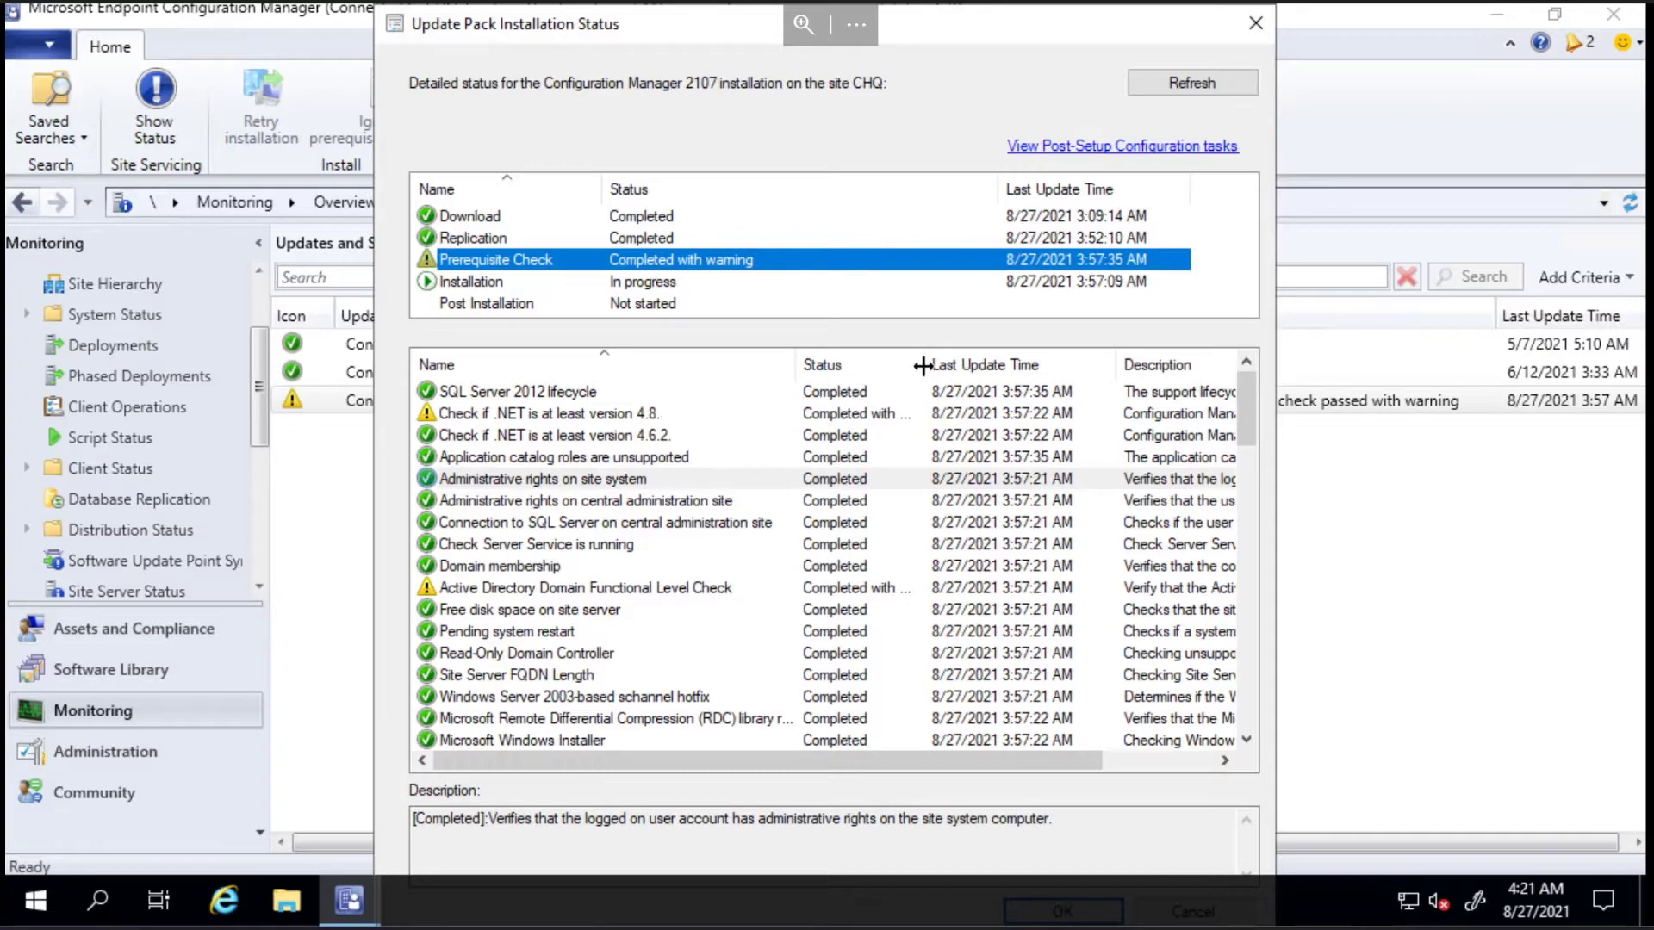
pyautogui.moveTo(922, 366); pyautogui.dragTo(1026, 366)
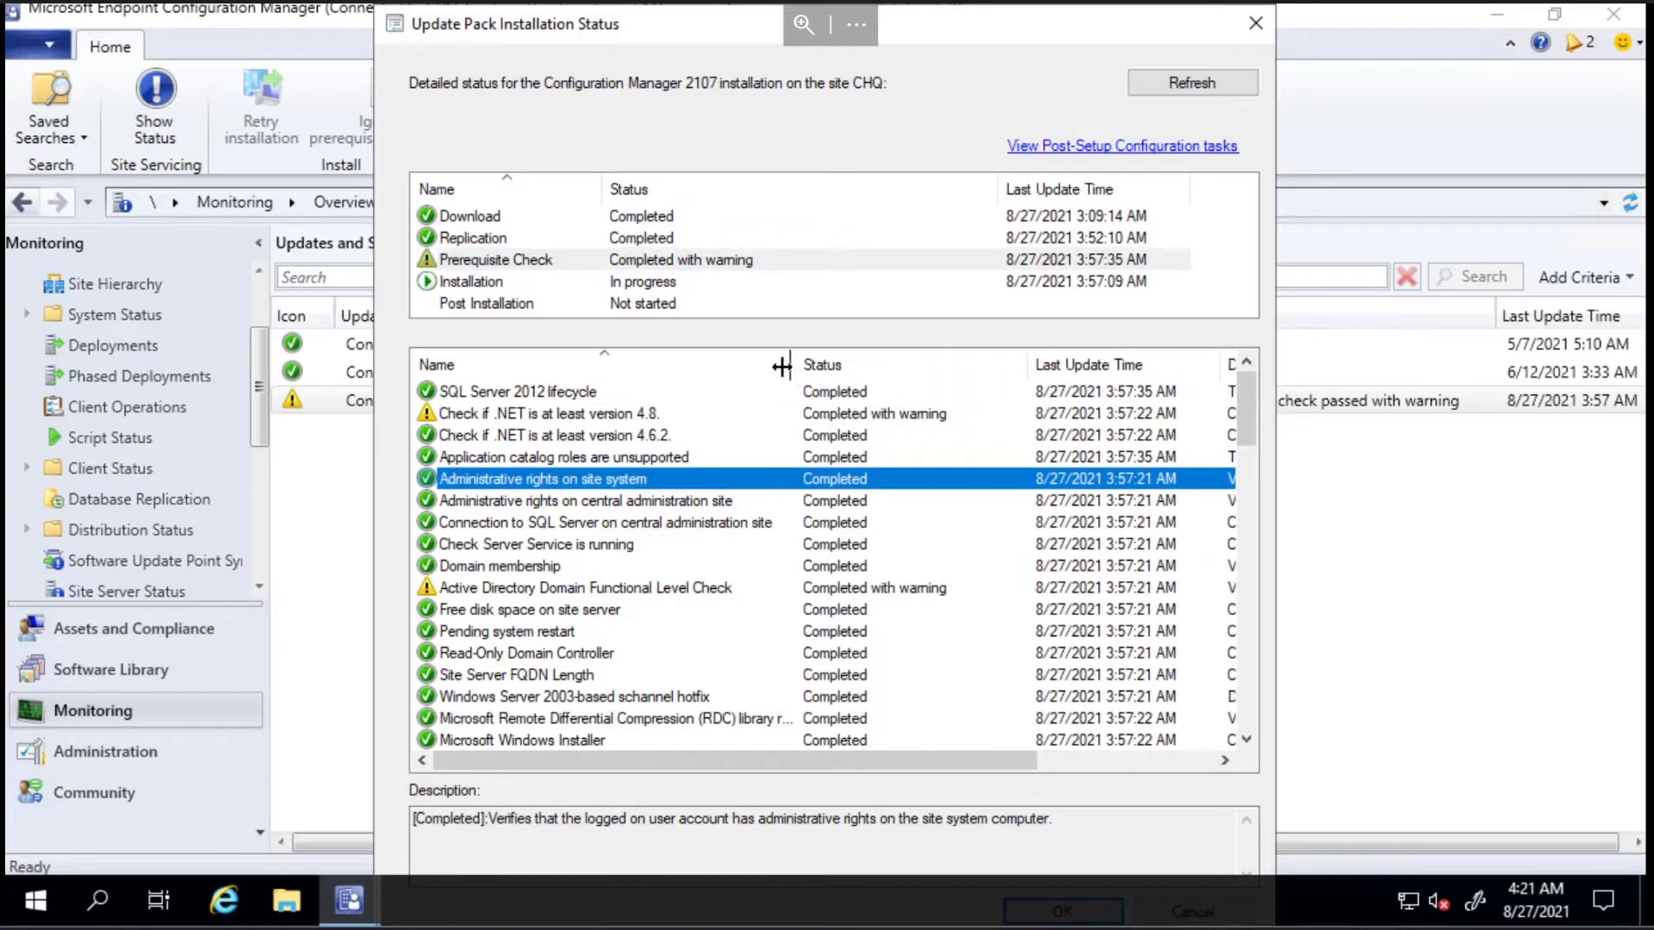
pyautogui.moveTo(781, 367); pyautogui.dragTo(768, 367)
pyautogui.click(534, 417)
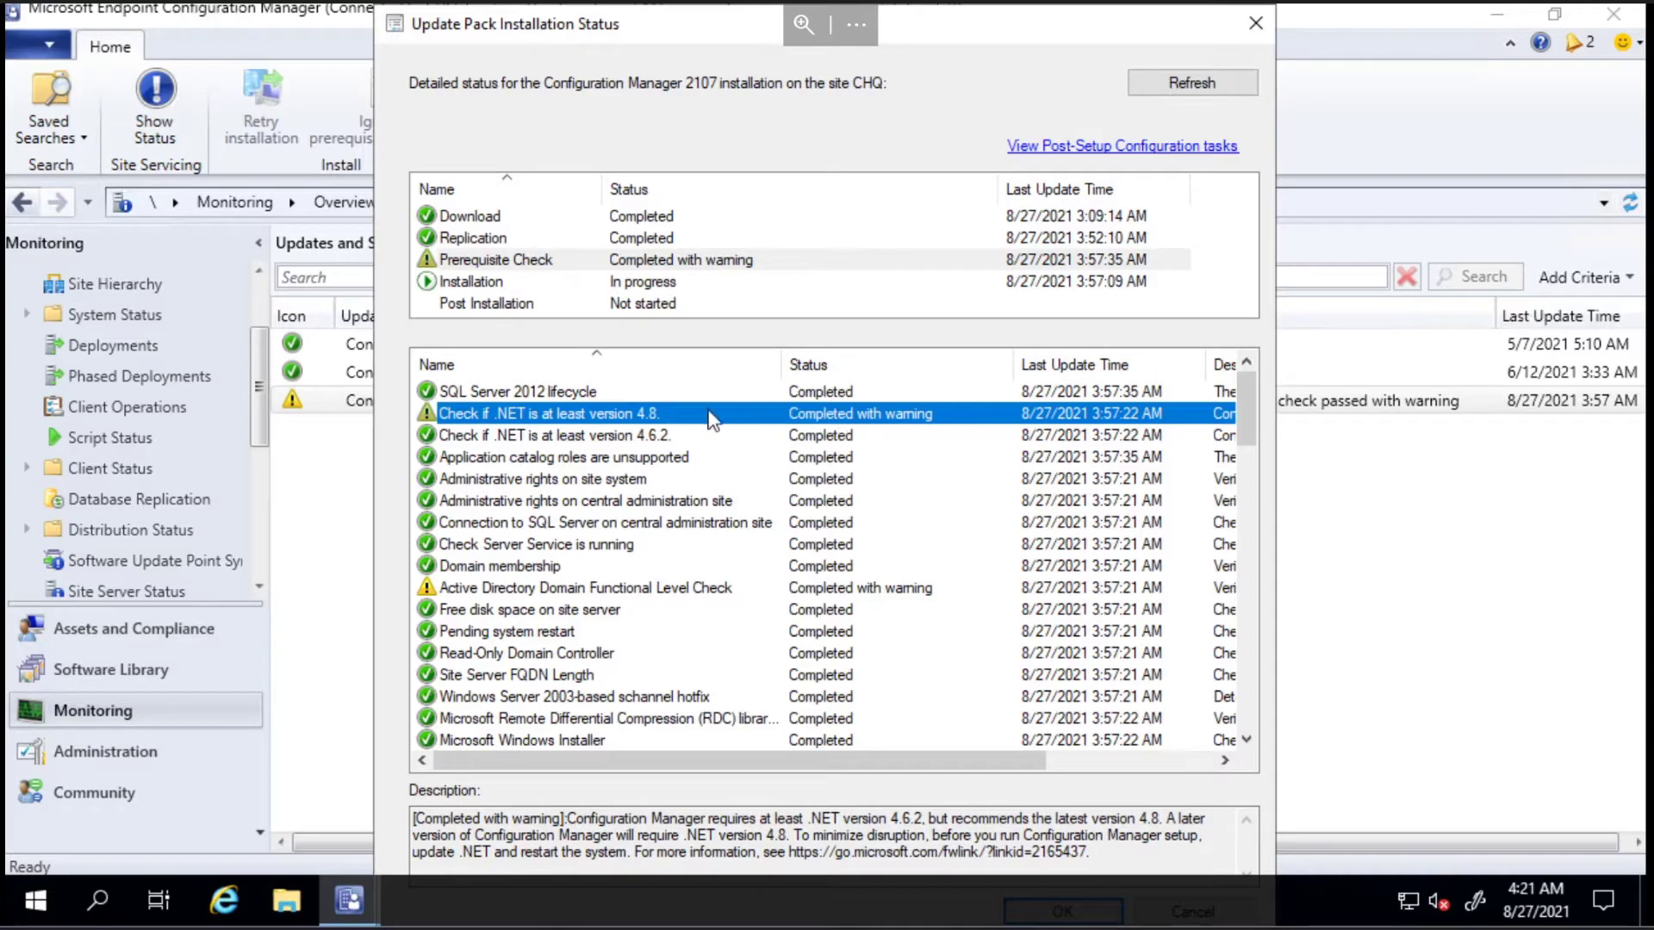
# Step: Read the .NET 4.6.2, .NET 4.8 and Domain Functional Level check details, then close the window
pyautogui.click(696, 441)
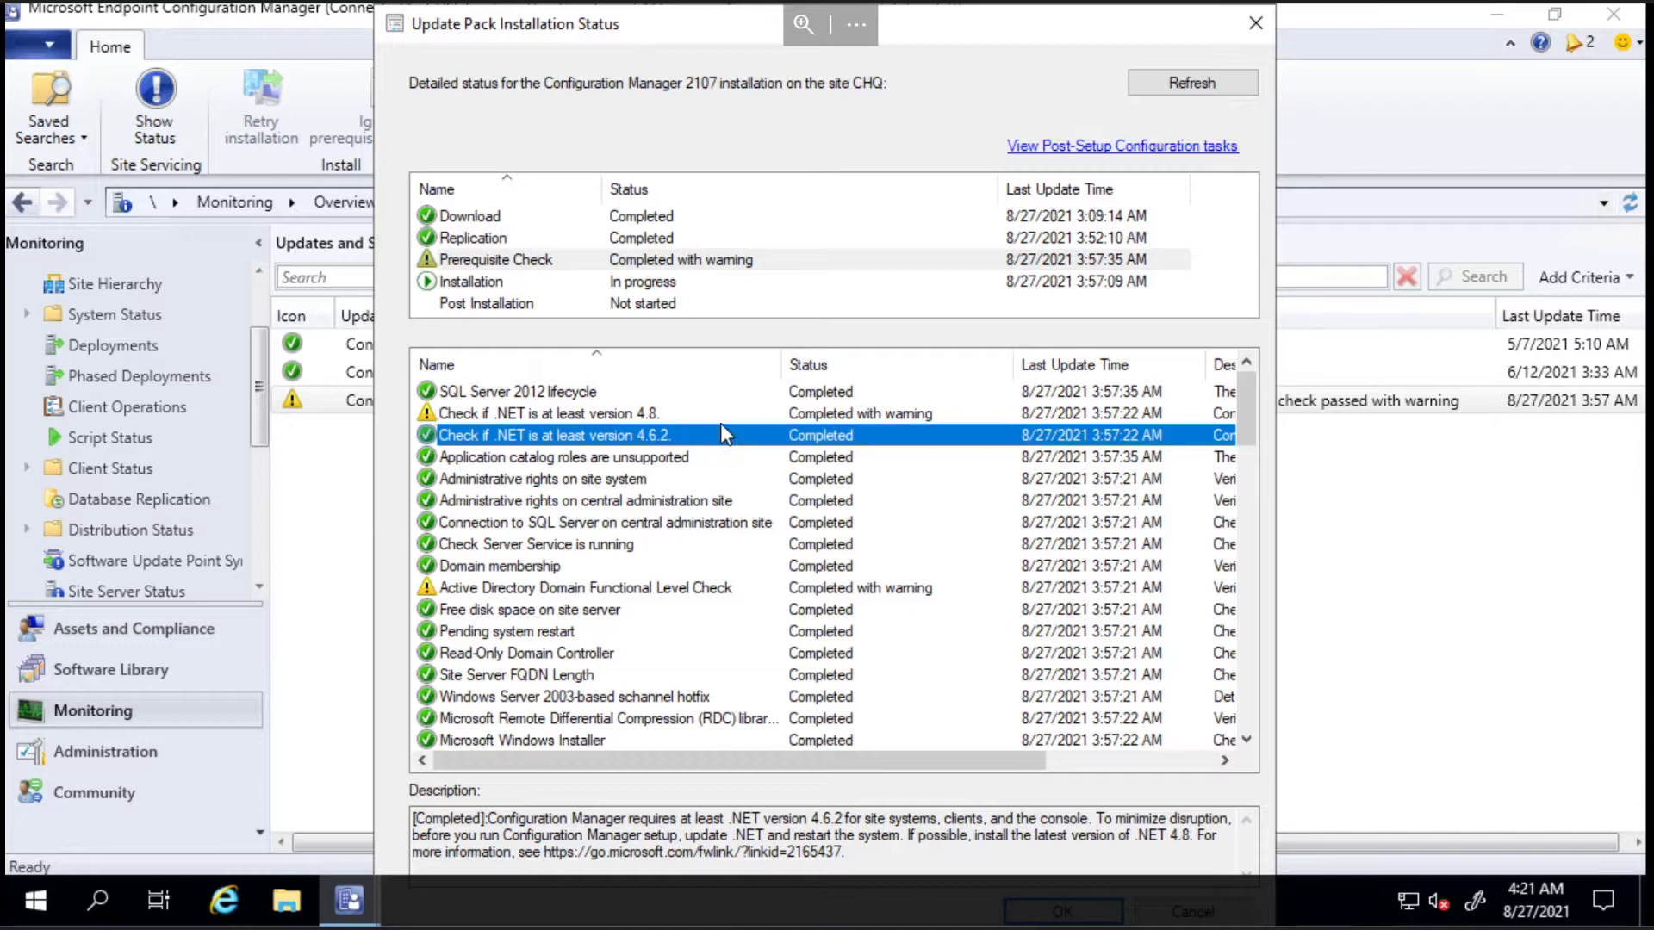
pyautogui.click(906, 416)
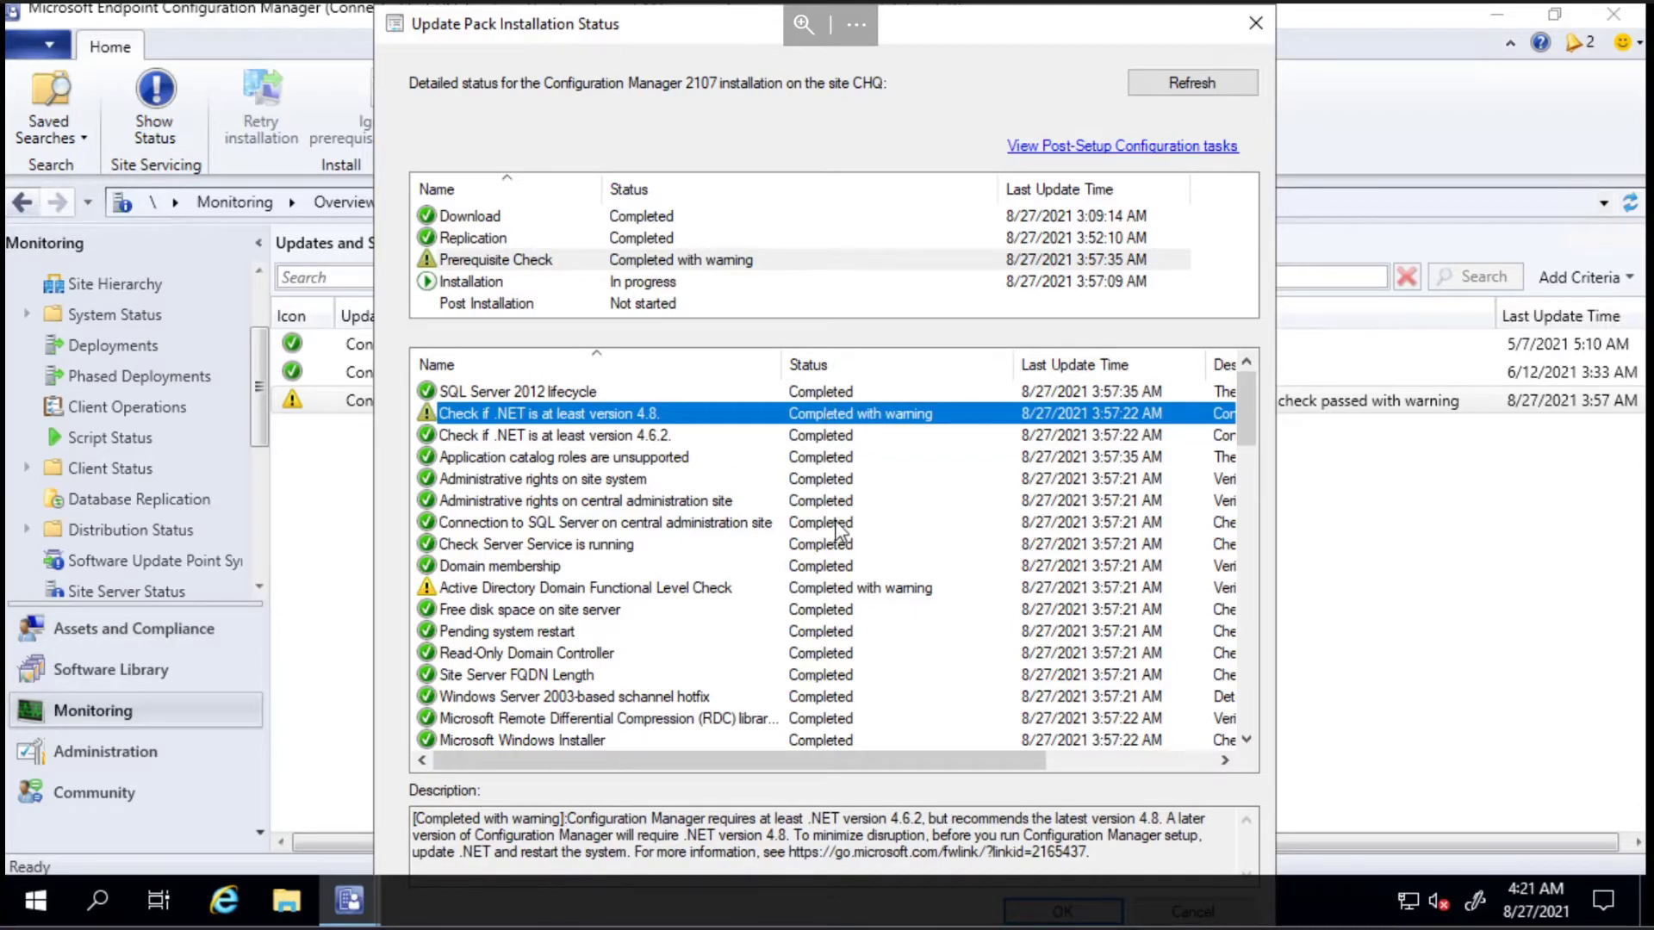
pyautogui.click(728, 589)
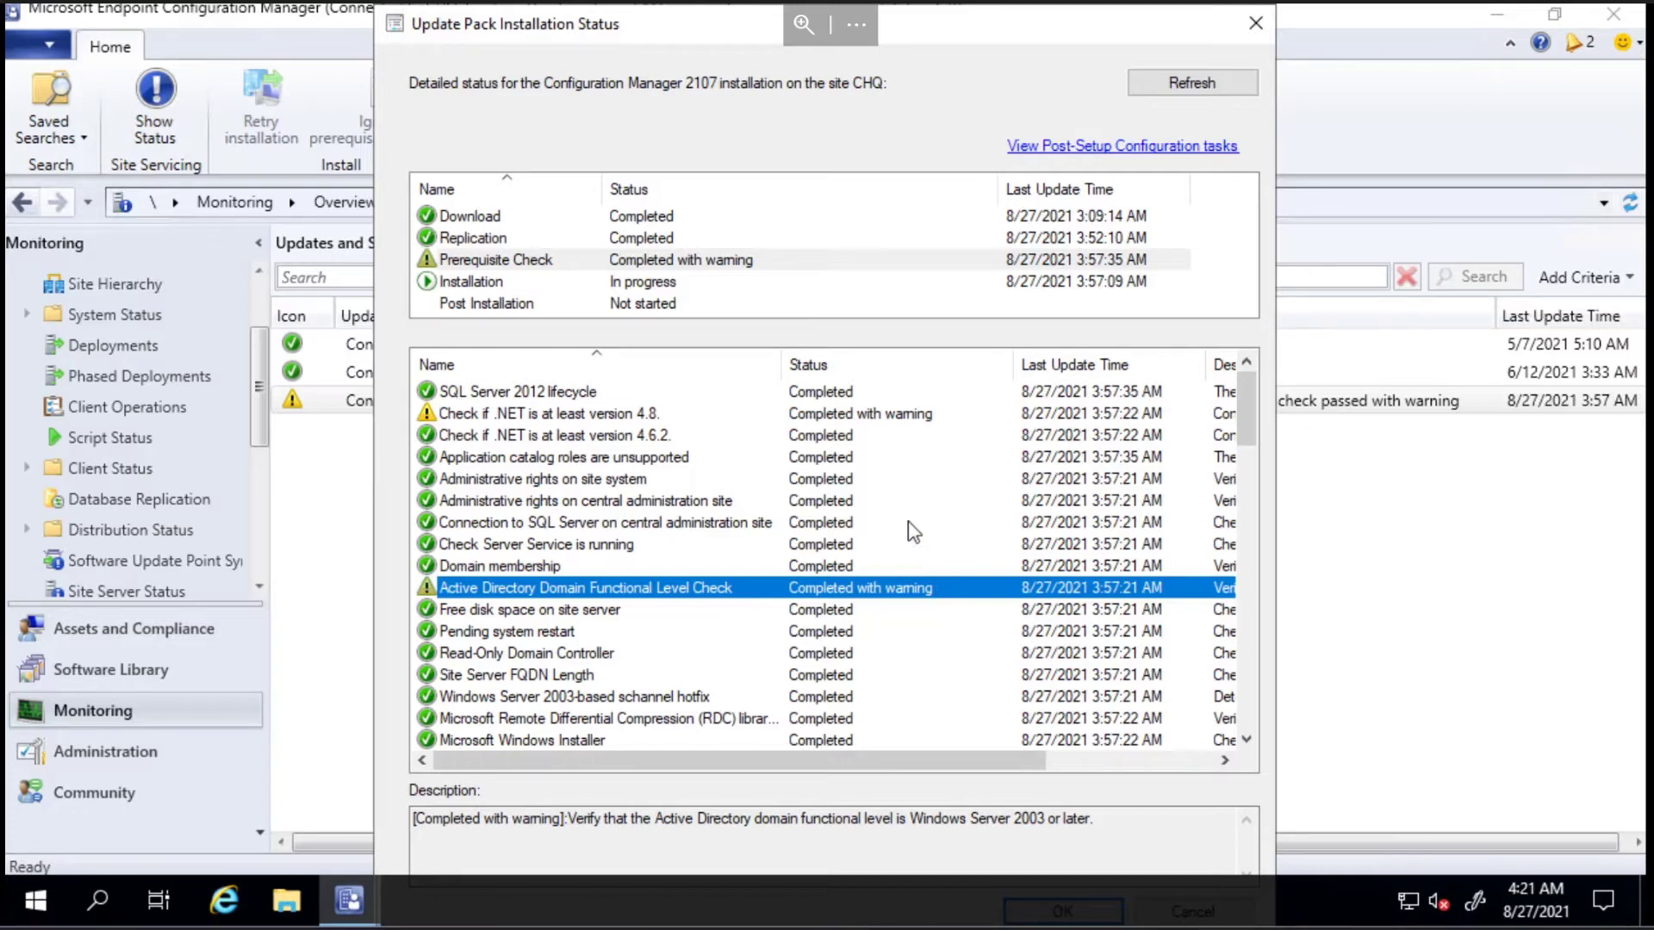
pyautogui.moveTo(976, 764); pyautogui.dragTo(737, 748)
pyautogui.click(718, 417)
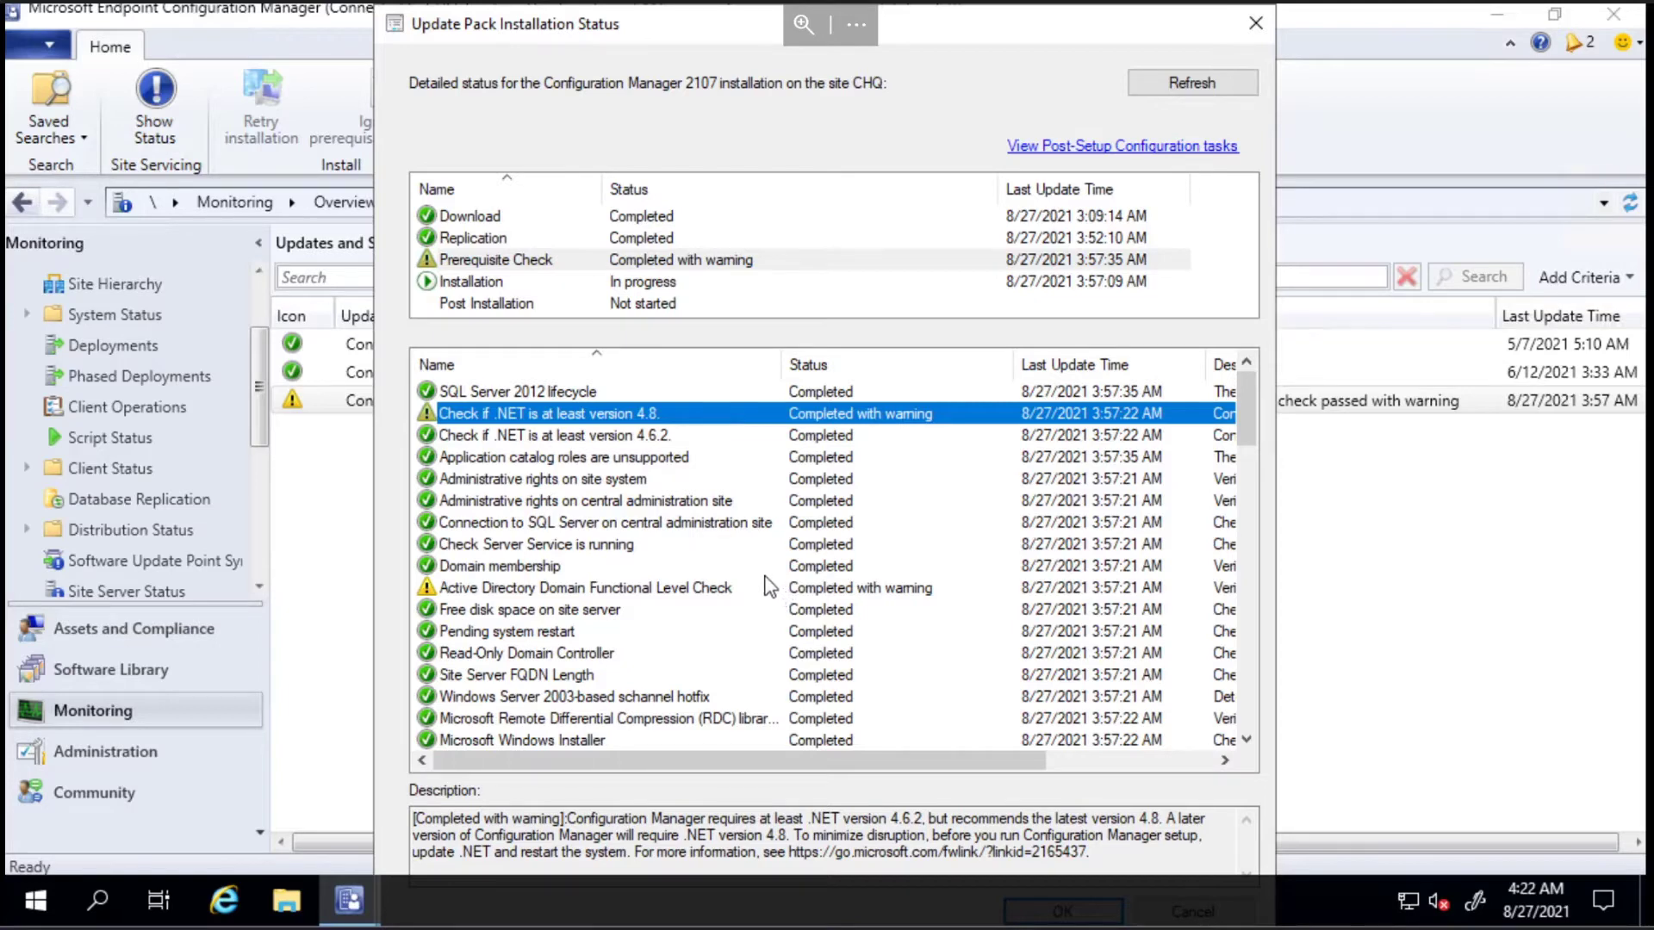
pyautogui.click(771, 590)
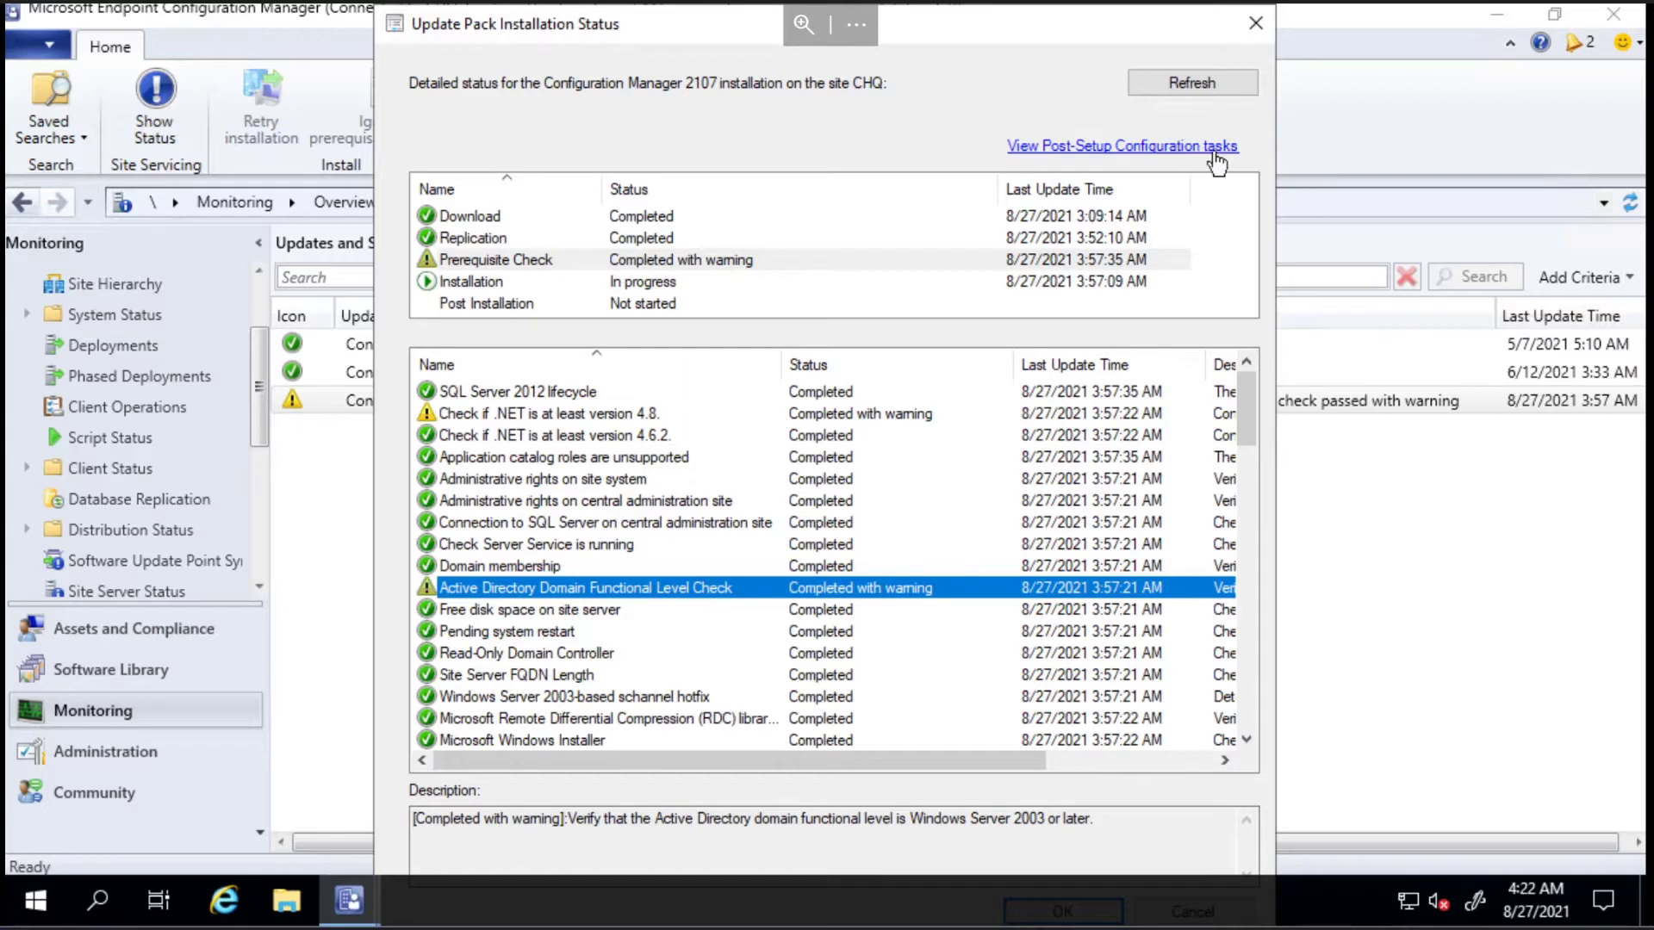
pyautogui.click(1255, 25)
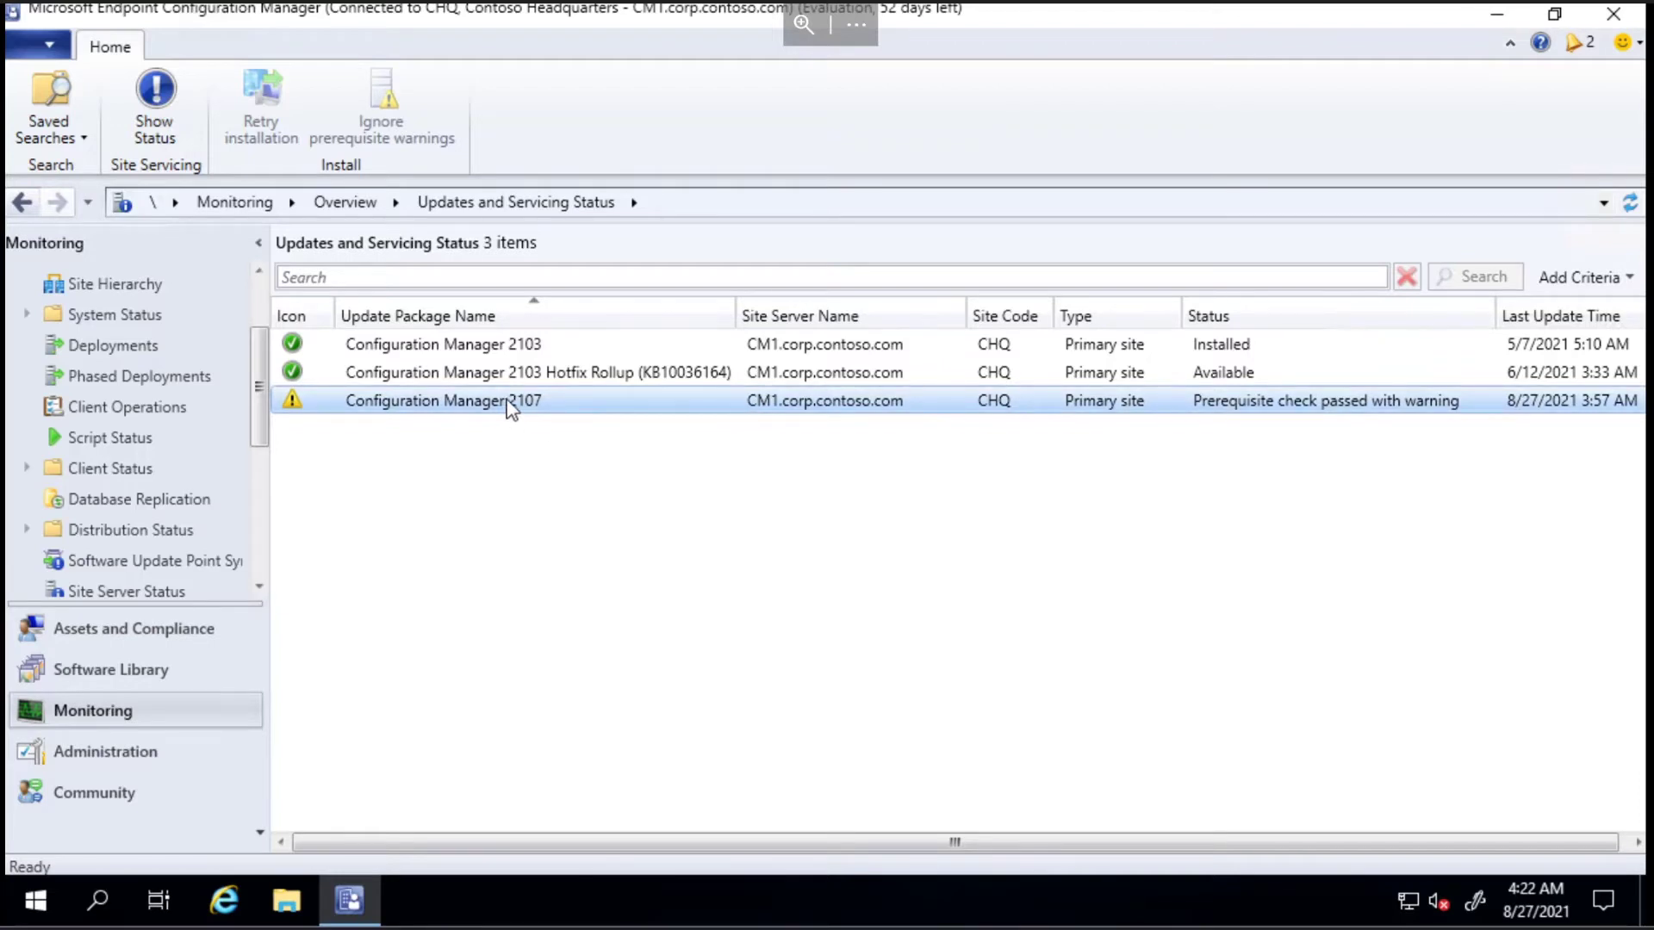
# Step: Return to Administration's Updates and Servicing, select Configuration Manager 2107, and bring up its actions
pyautogui.rightClick(525, 405)
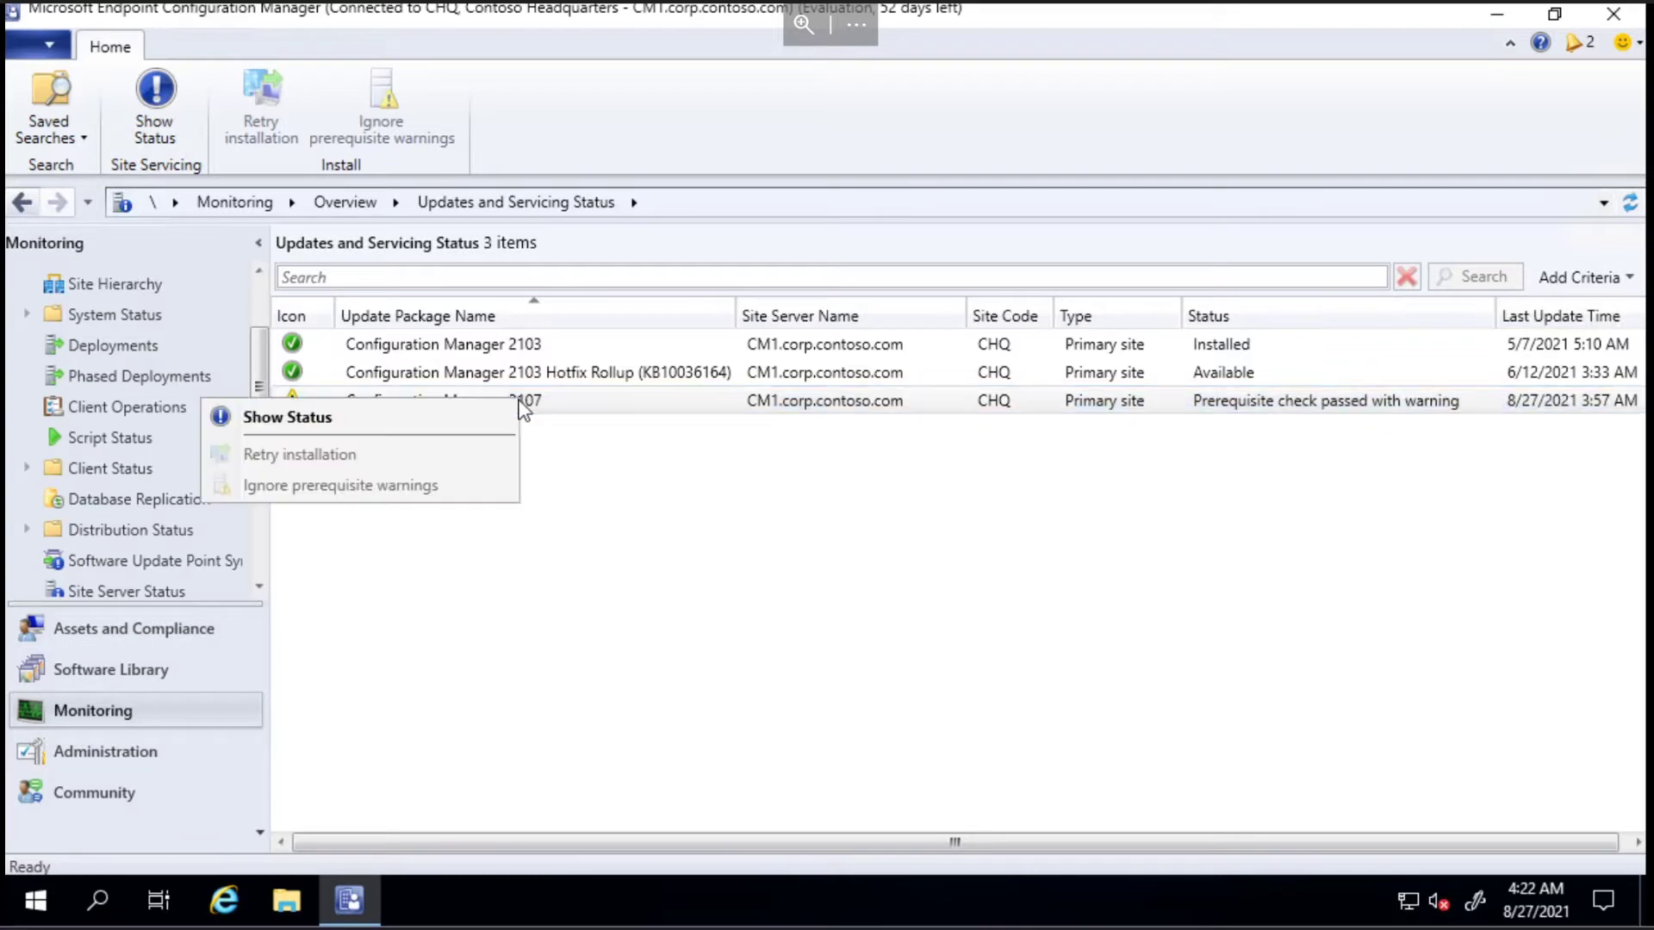
pyautogui.click(625, 411)
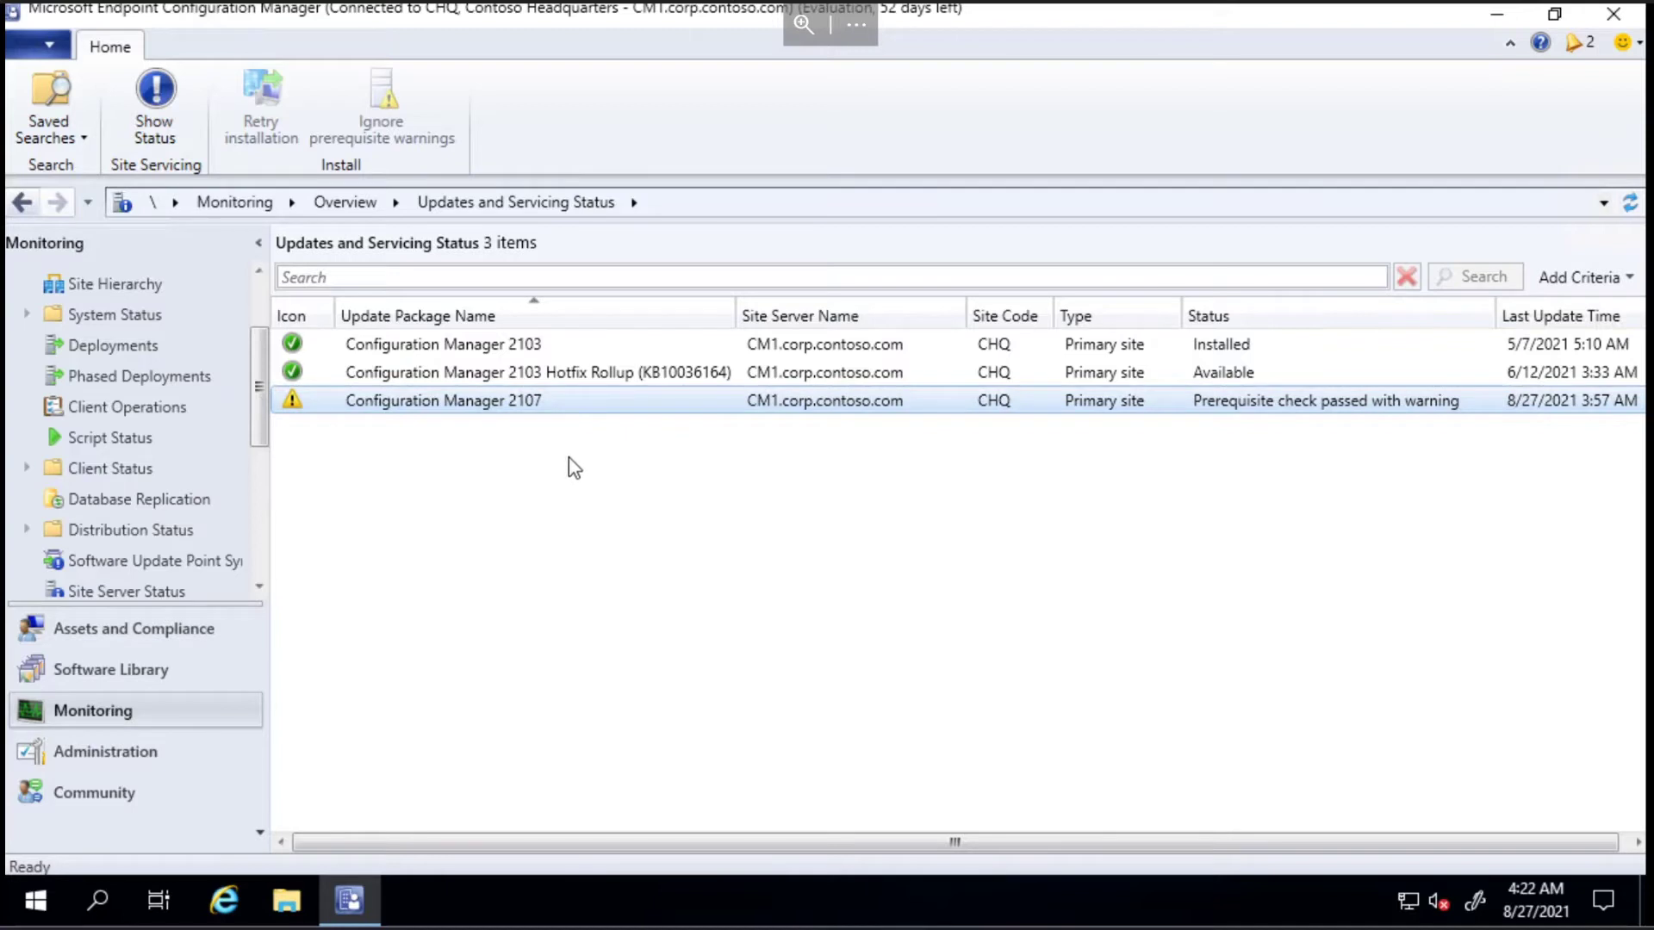
pyautogui.click(163, 746)
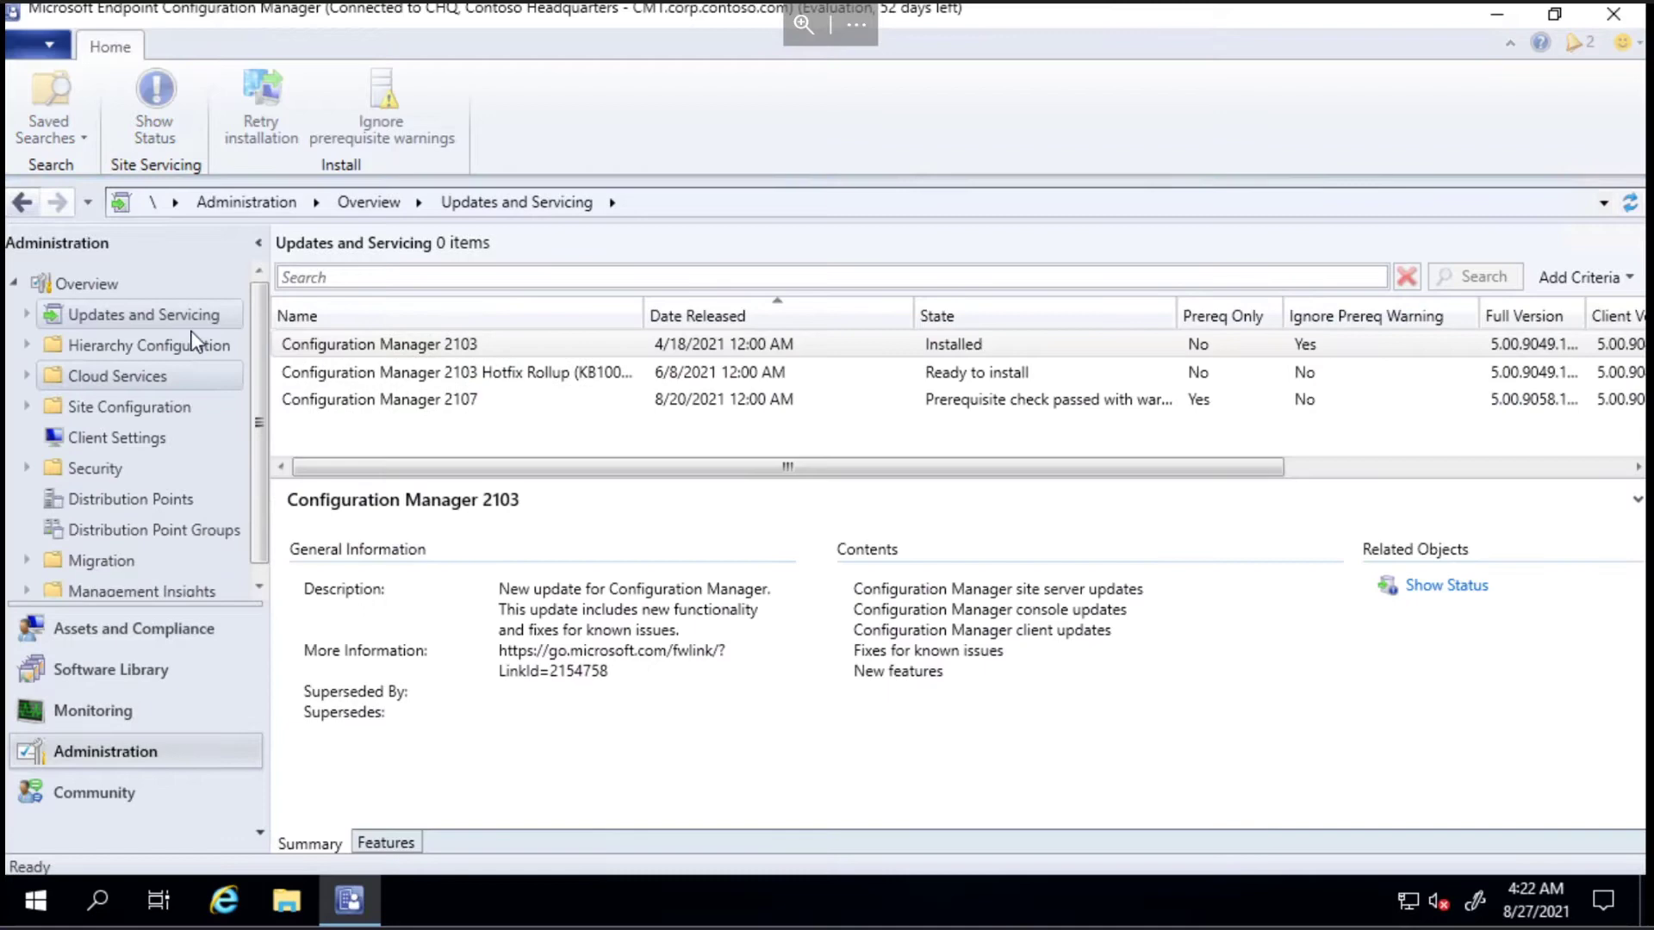
pyautogui.click(422, 389)
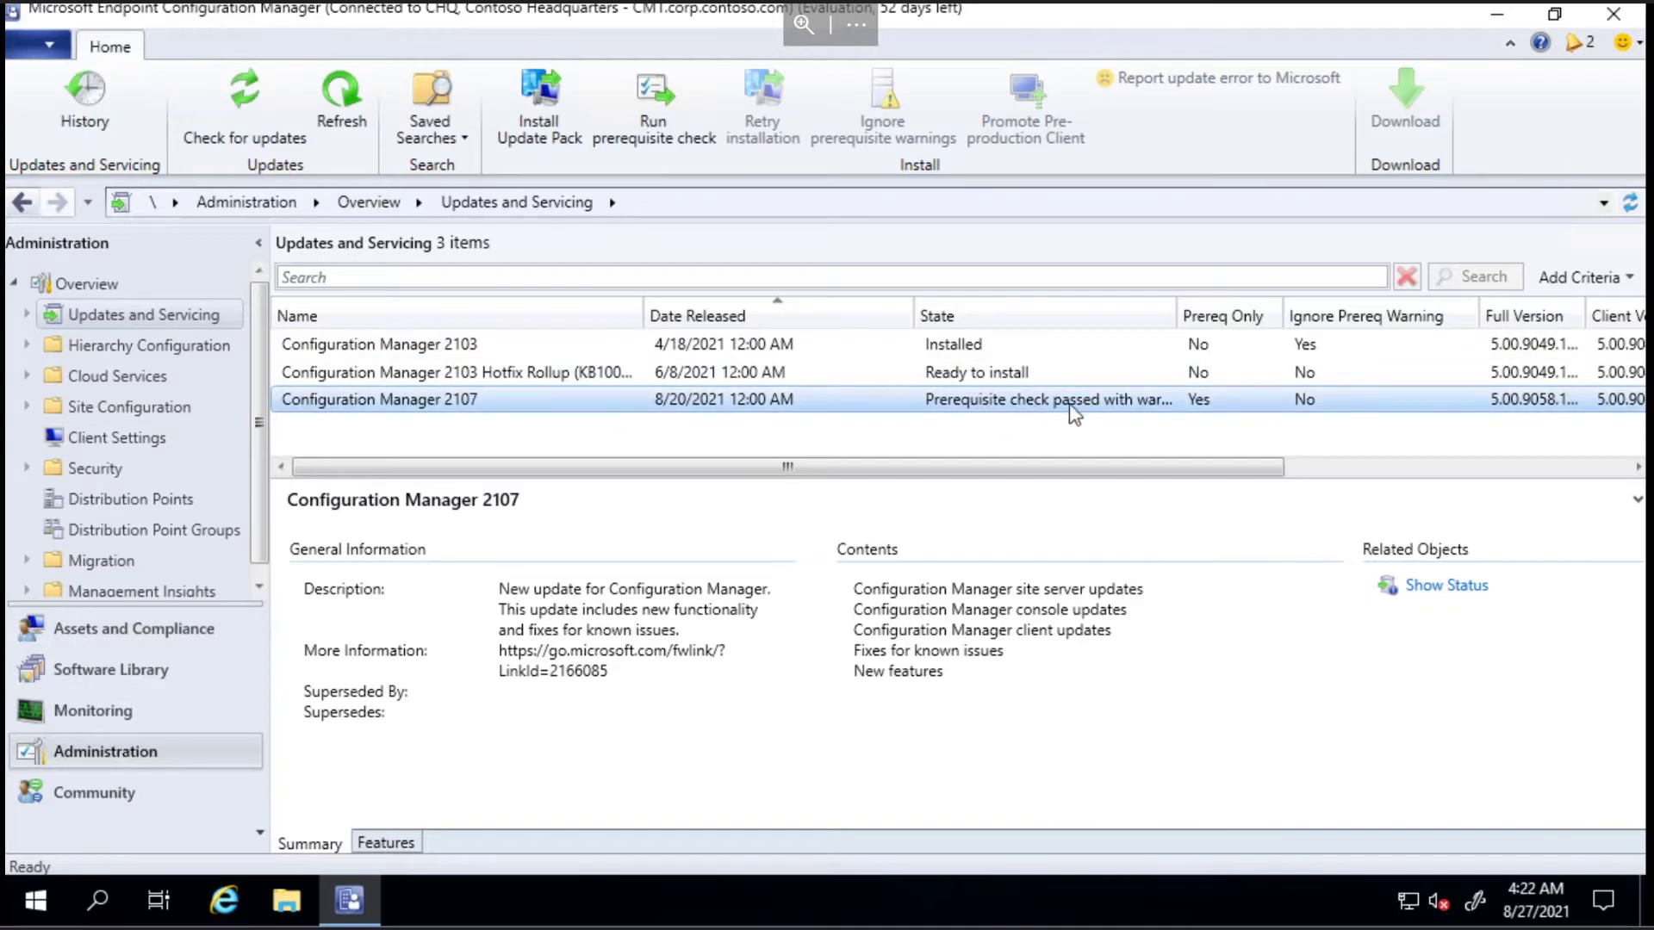
pyautogui.rightClick(445, 404)
# Step: Start the 2107 Install Update Pack wizard with 'Ignore any prerequisite check warnings' ticked
pyautogui.click(315, 426)
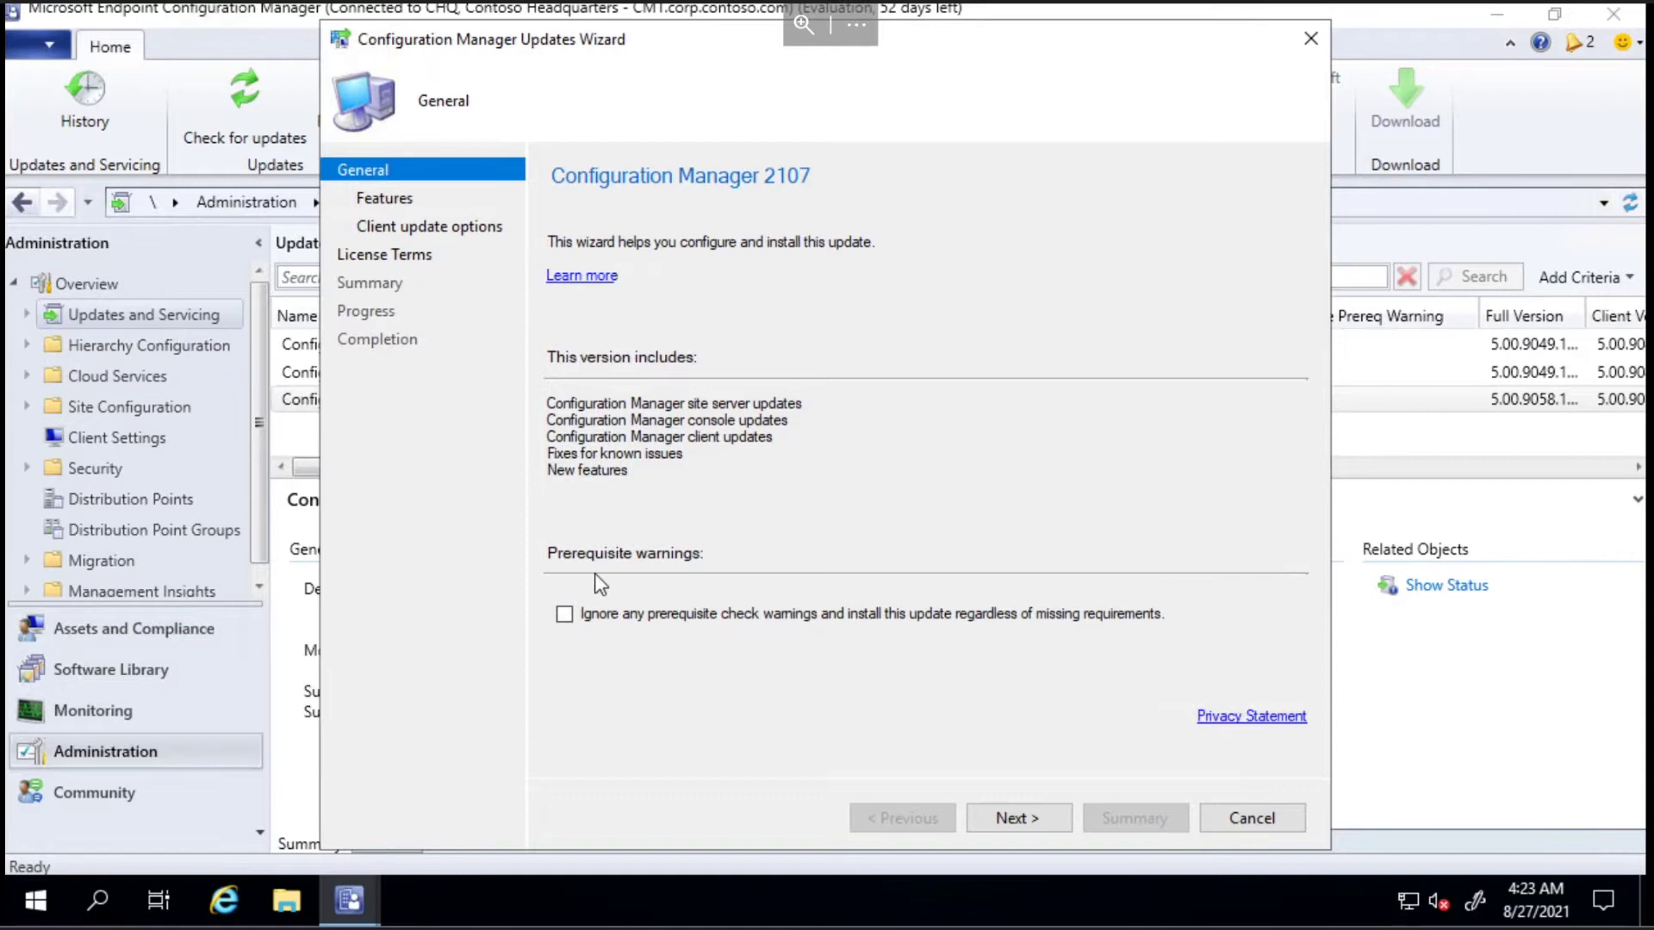
pyautogui.click(627, 624)
# Step: Enable the 'Cloud management gateway with Azure VM scale set' feature and advance to Client update options
pyautogui.click(1039, 820)
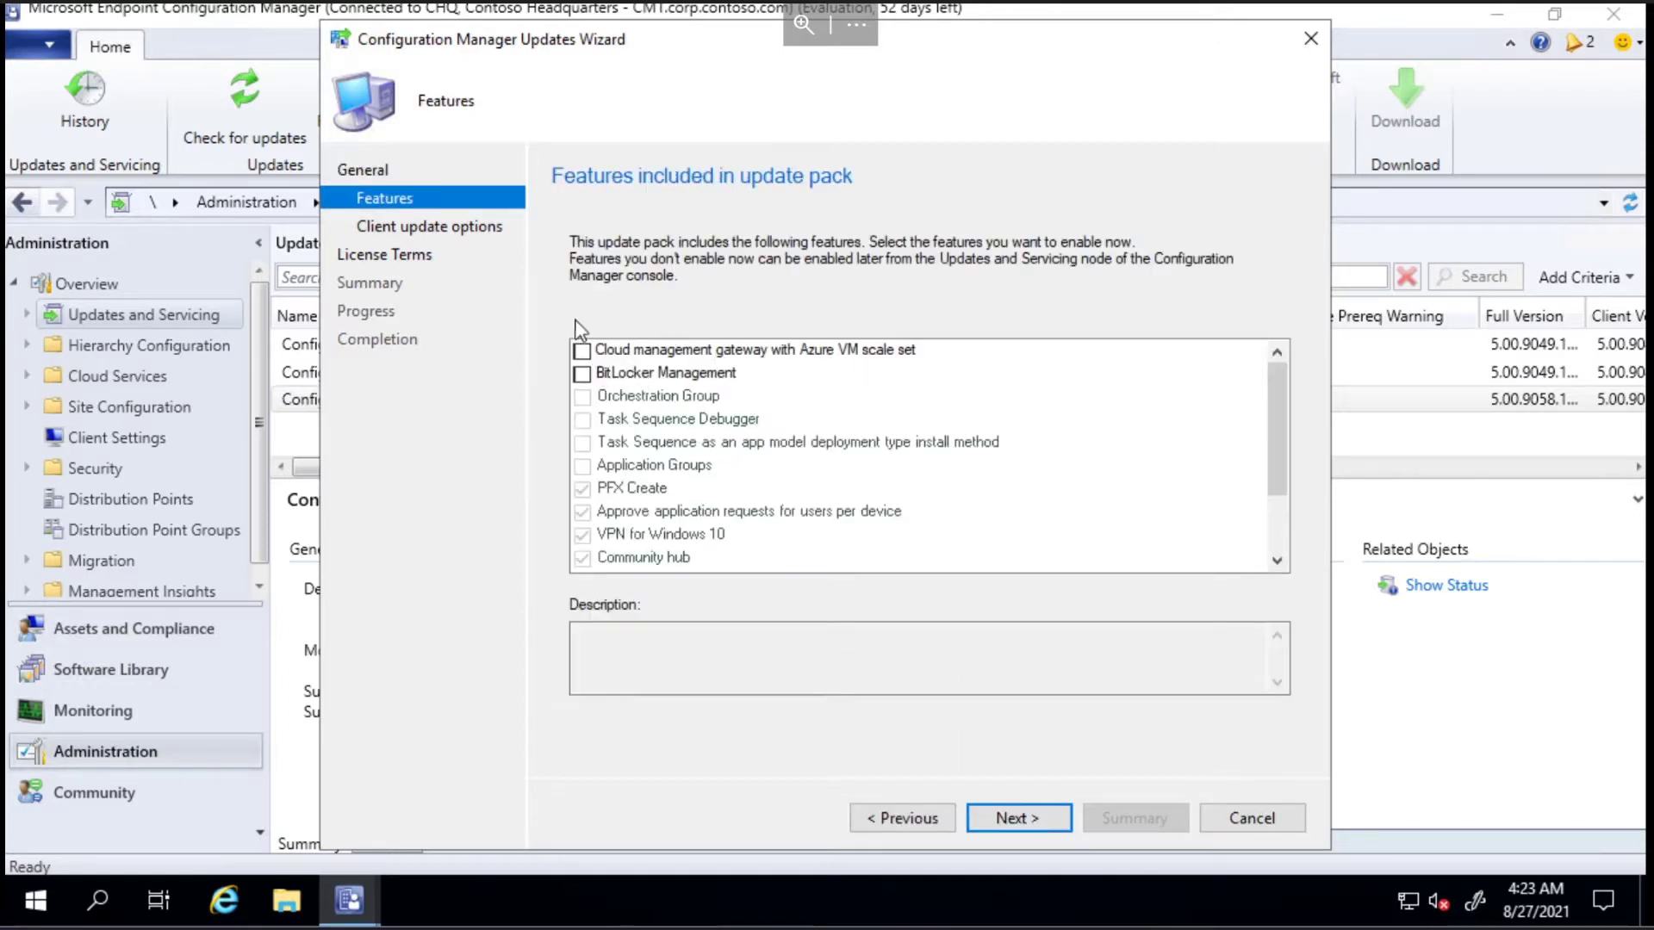
pyautogui.click(582, 352)
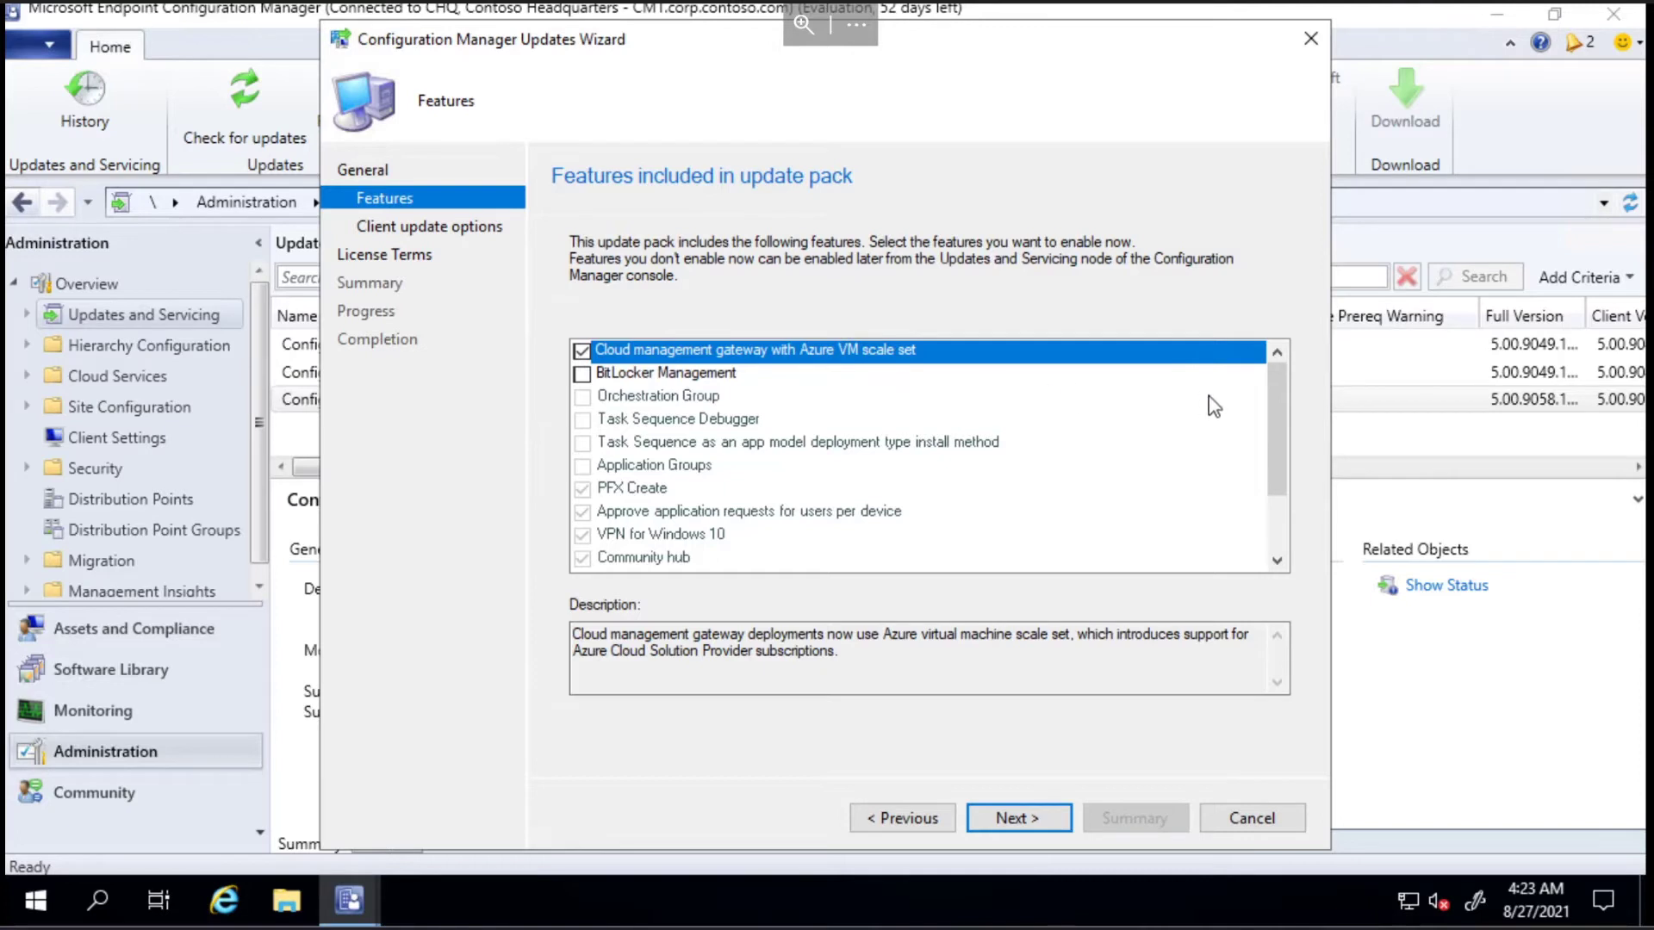
pyautogui.moveTo(1280, 401); pyautogui.dragTo(1275, 350)
pyautogui.click(1019, 822)
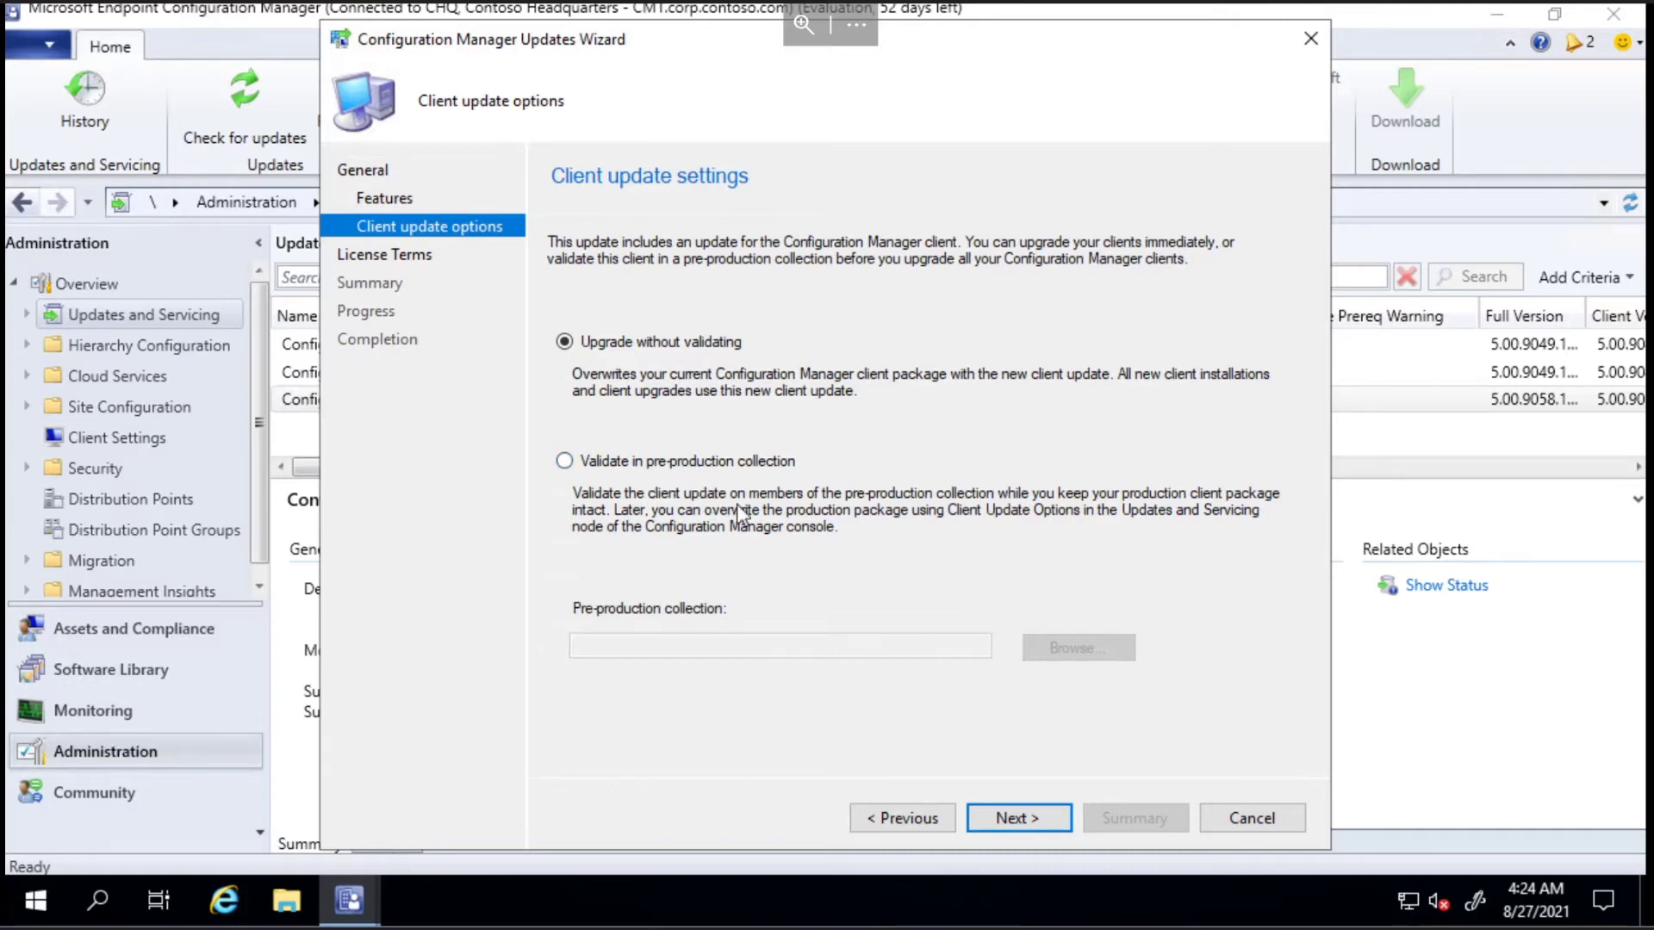
# Step: Accept the license terms and run the 2107 update install through Summary to Completion
pyautogui.click(1015, 817)
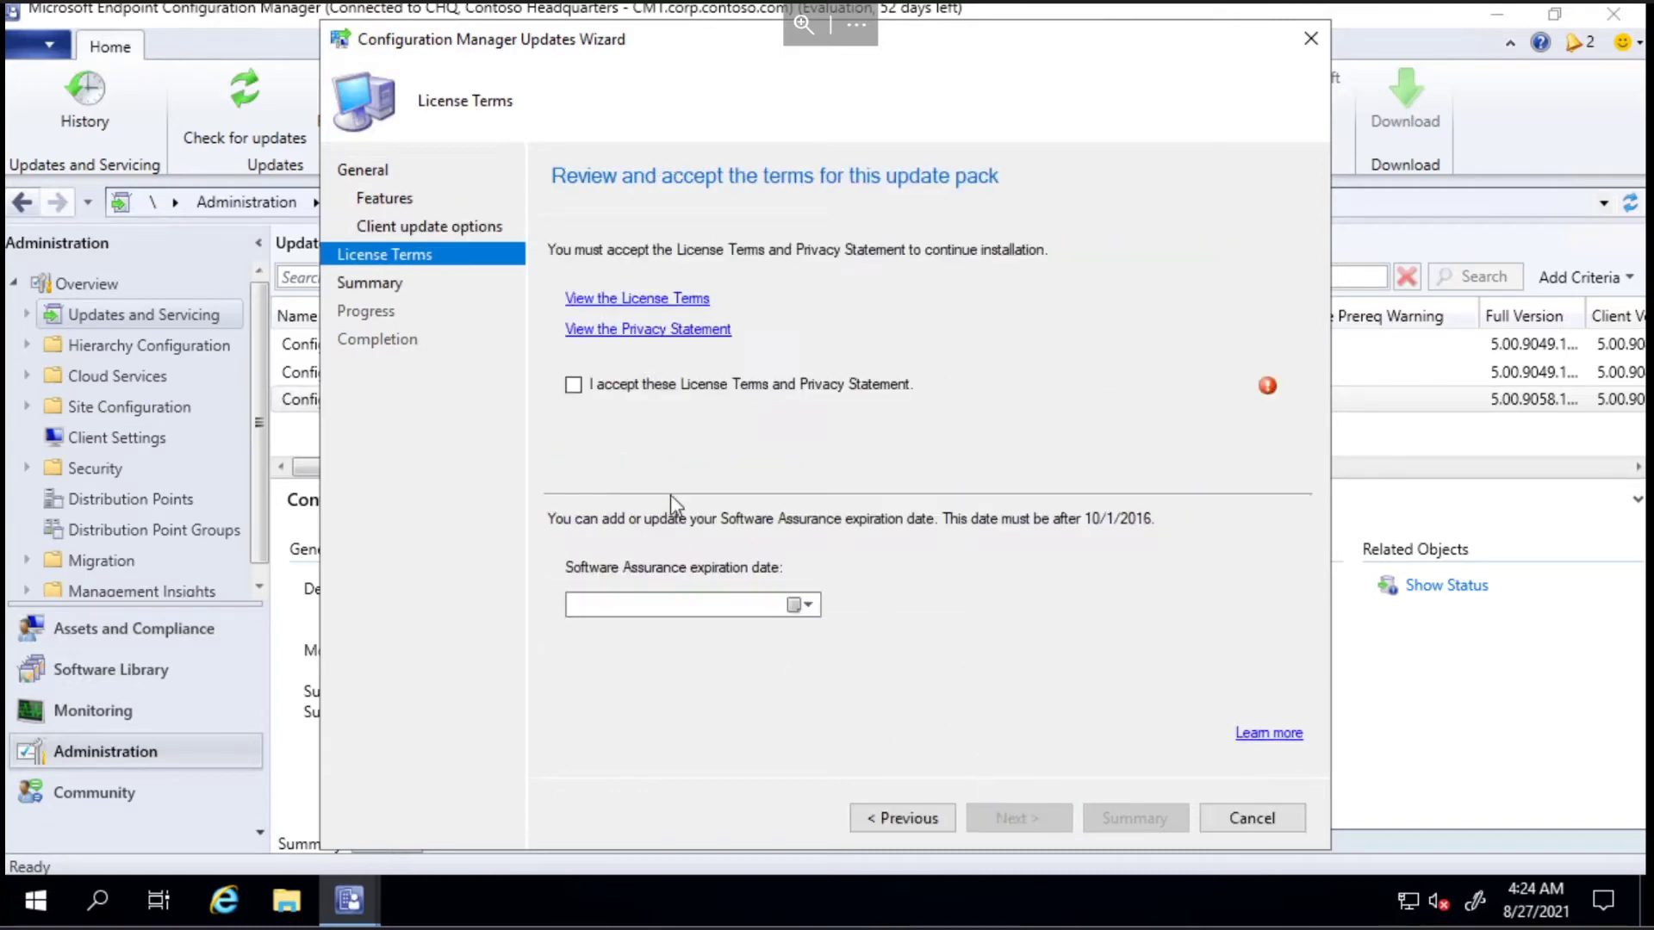
pyautogui.click(702, 386)
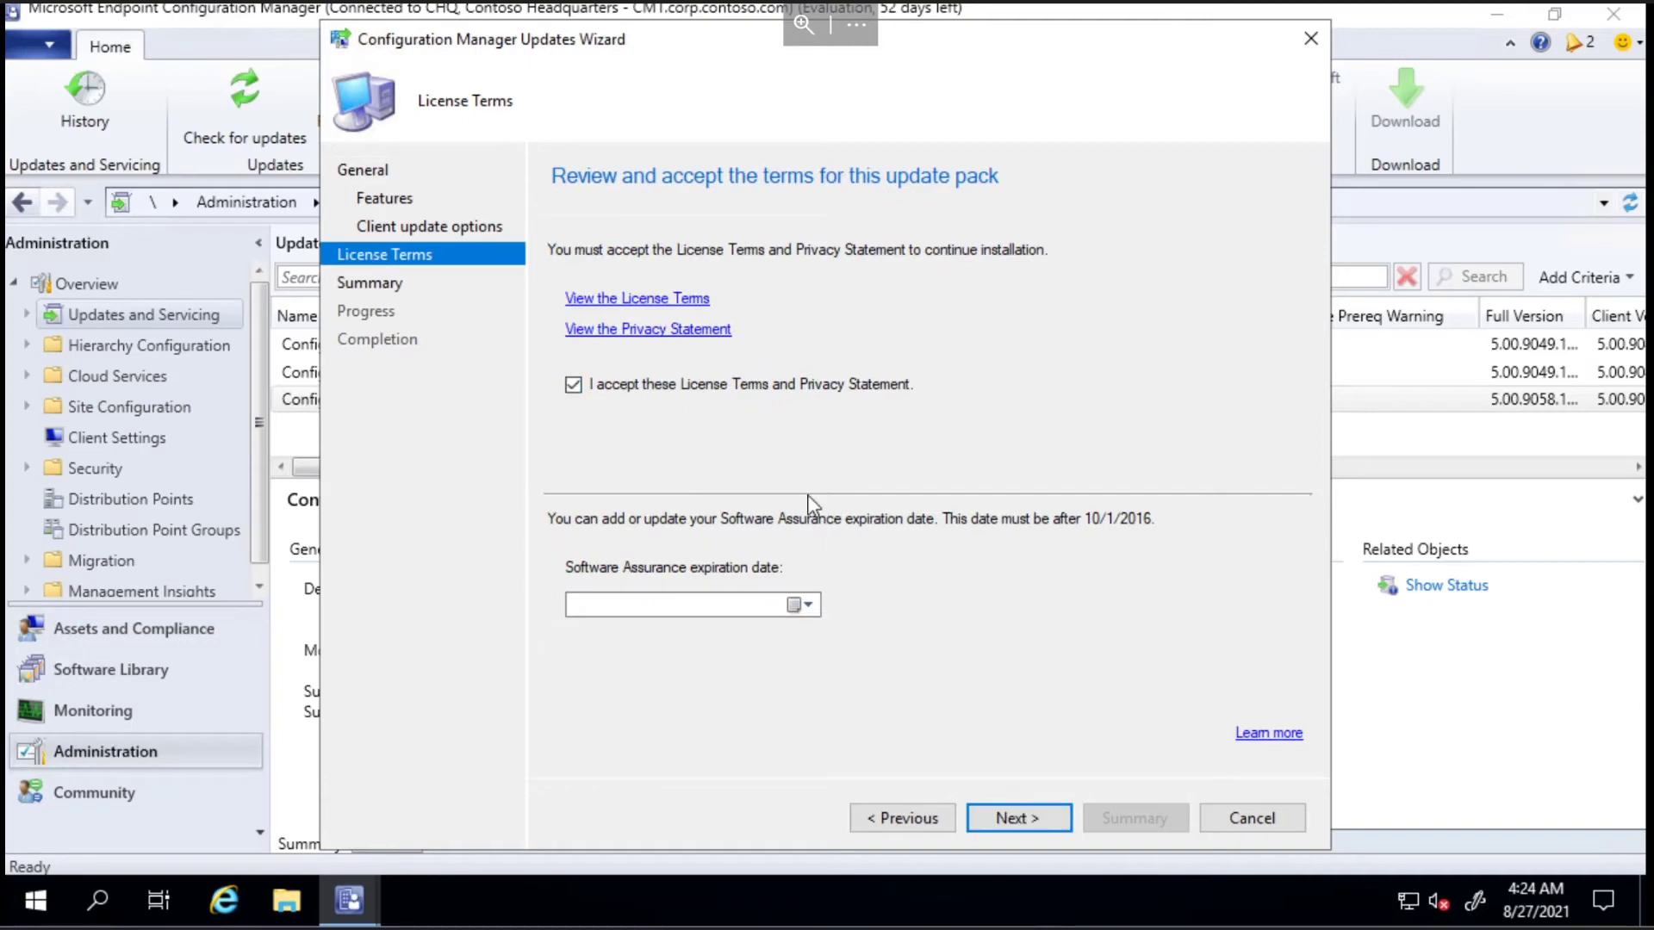
pyautogui.click(1014, 818)
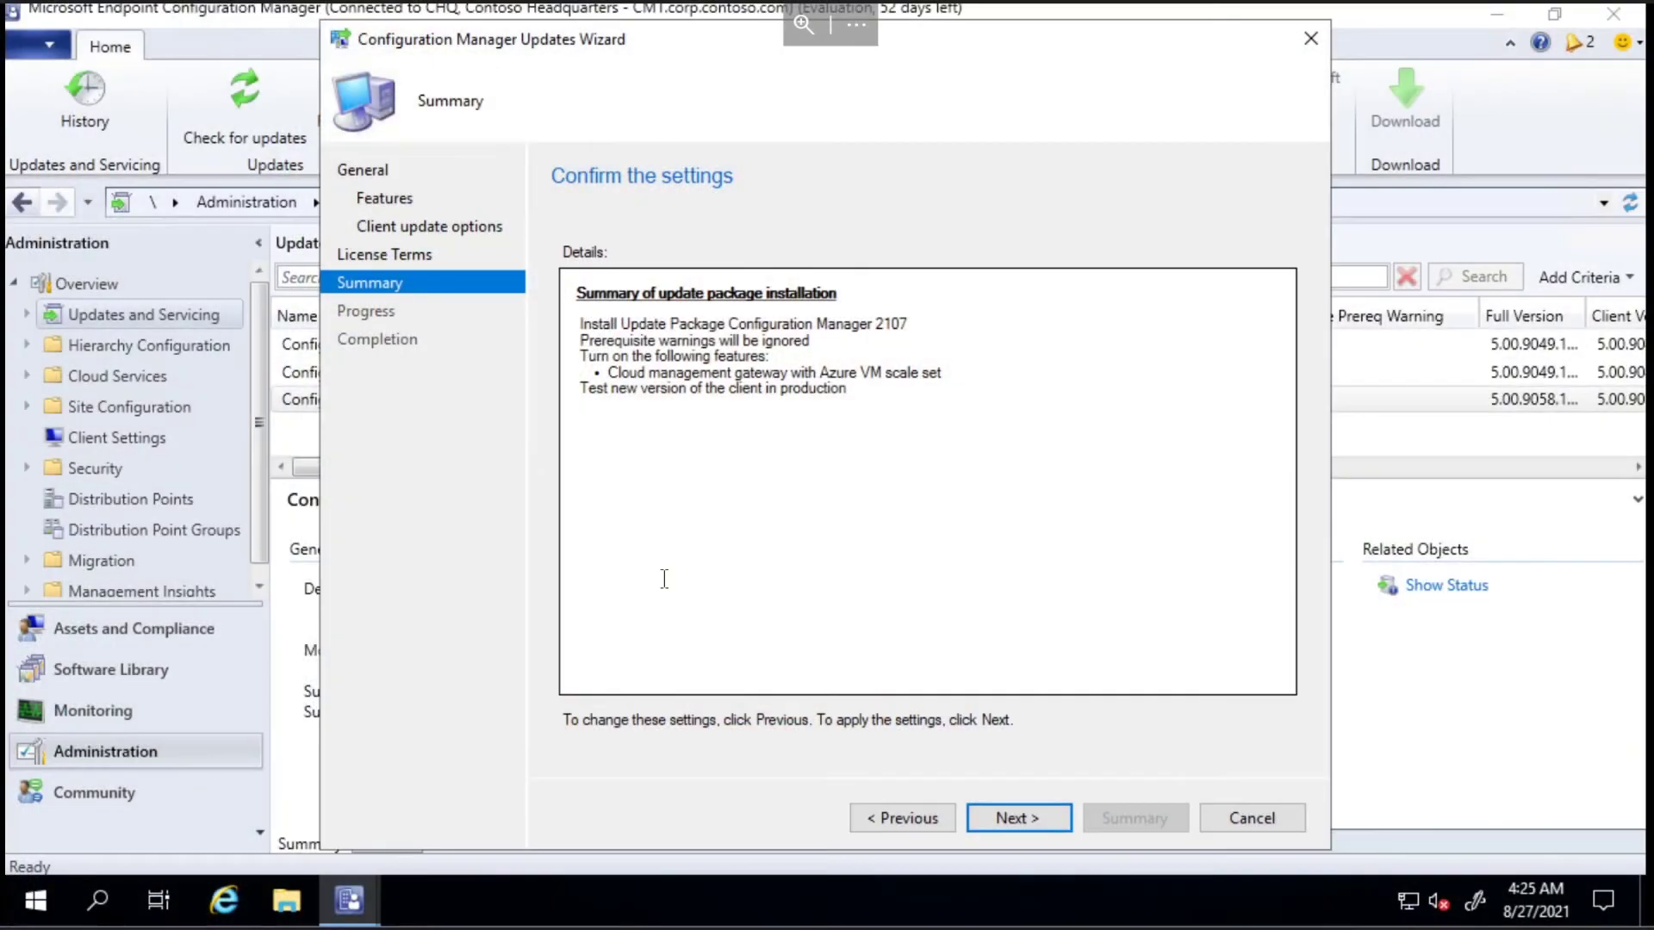
pyautogui.click(1037, 823)
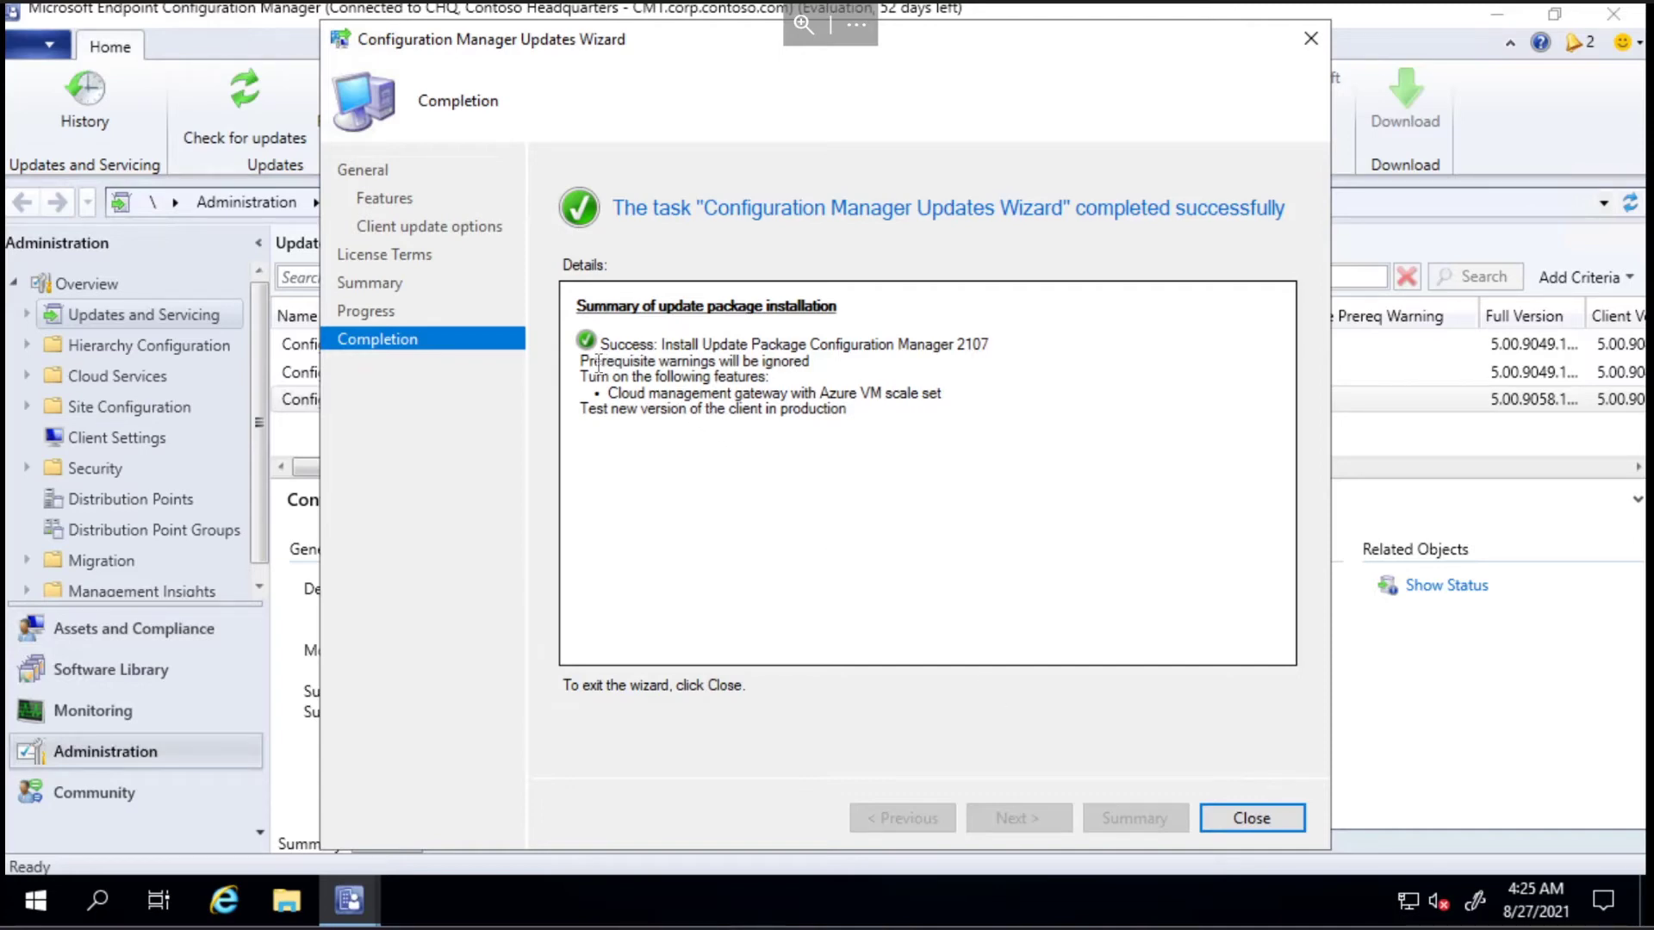
# Step: Highlight the cloud management gateway and new-client testing lines in Details, then close the wizard
pyautogui.moveTo(618, 392); pyautogui.dragTo(967, 392)
pyautogui.click(829, 401)
pyautogui.moveTo(676, 407); pyautogui.dragTo(809, 417)
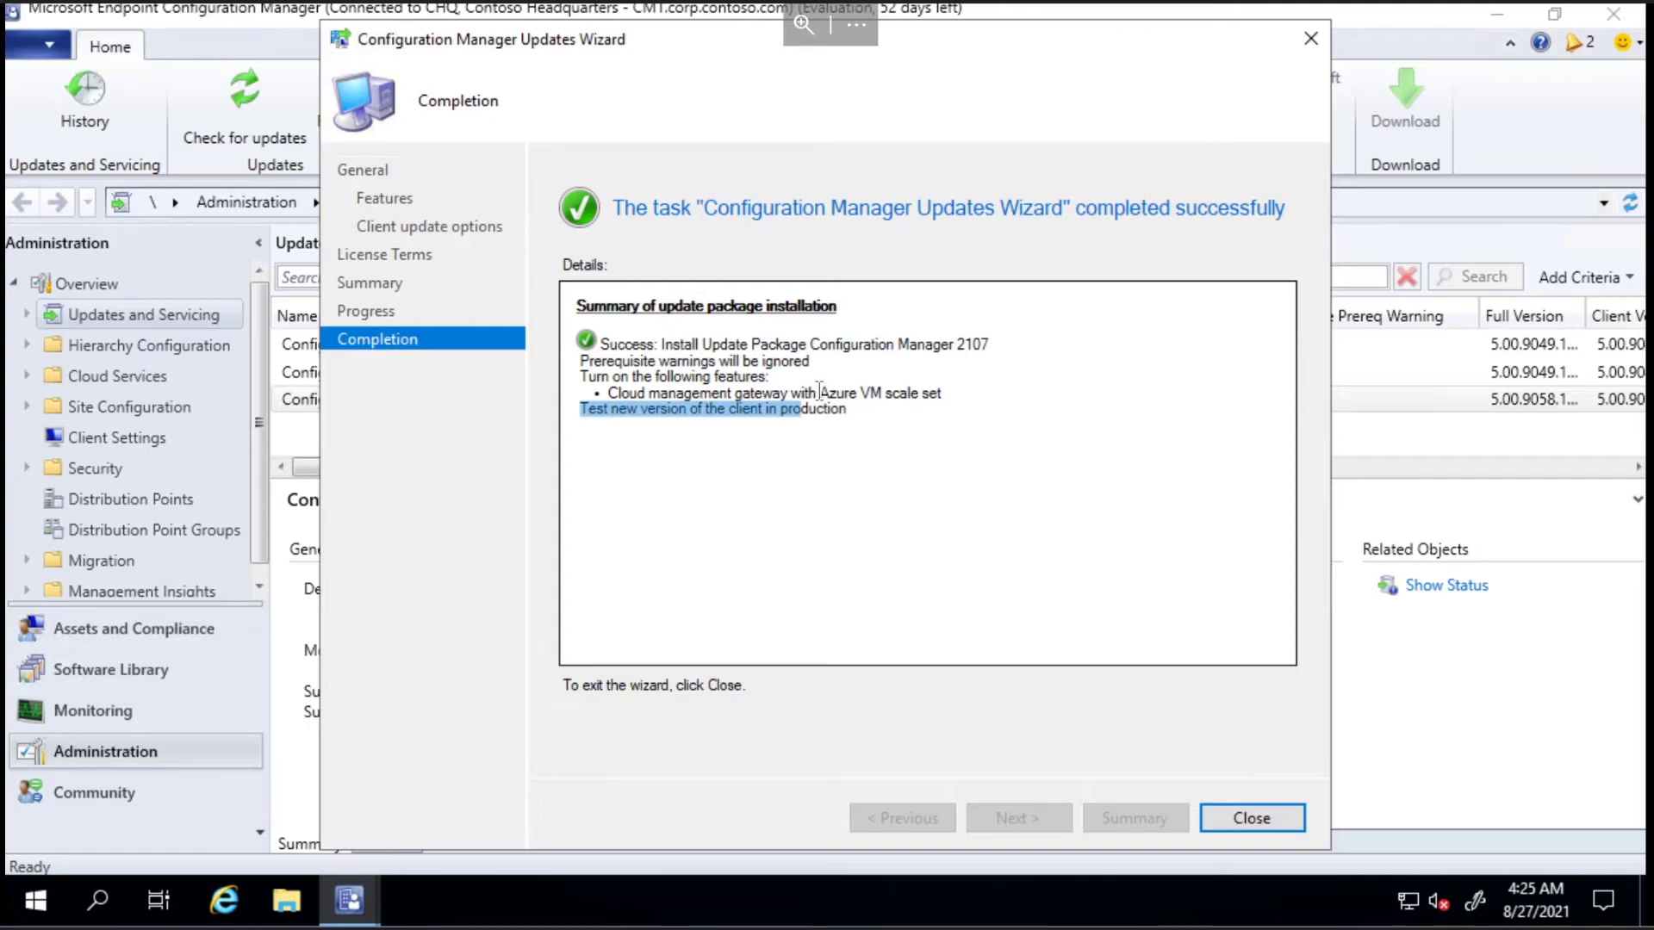
pyautogui.click(855, 412)
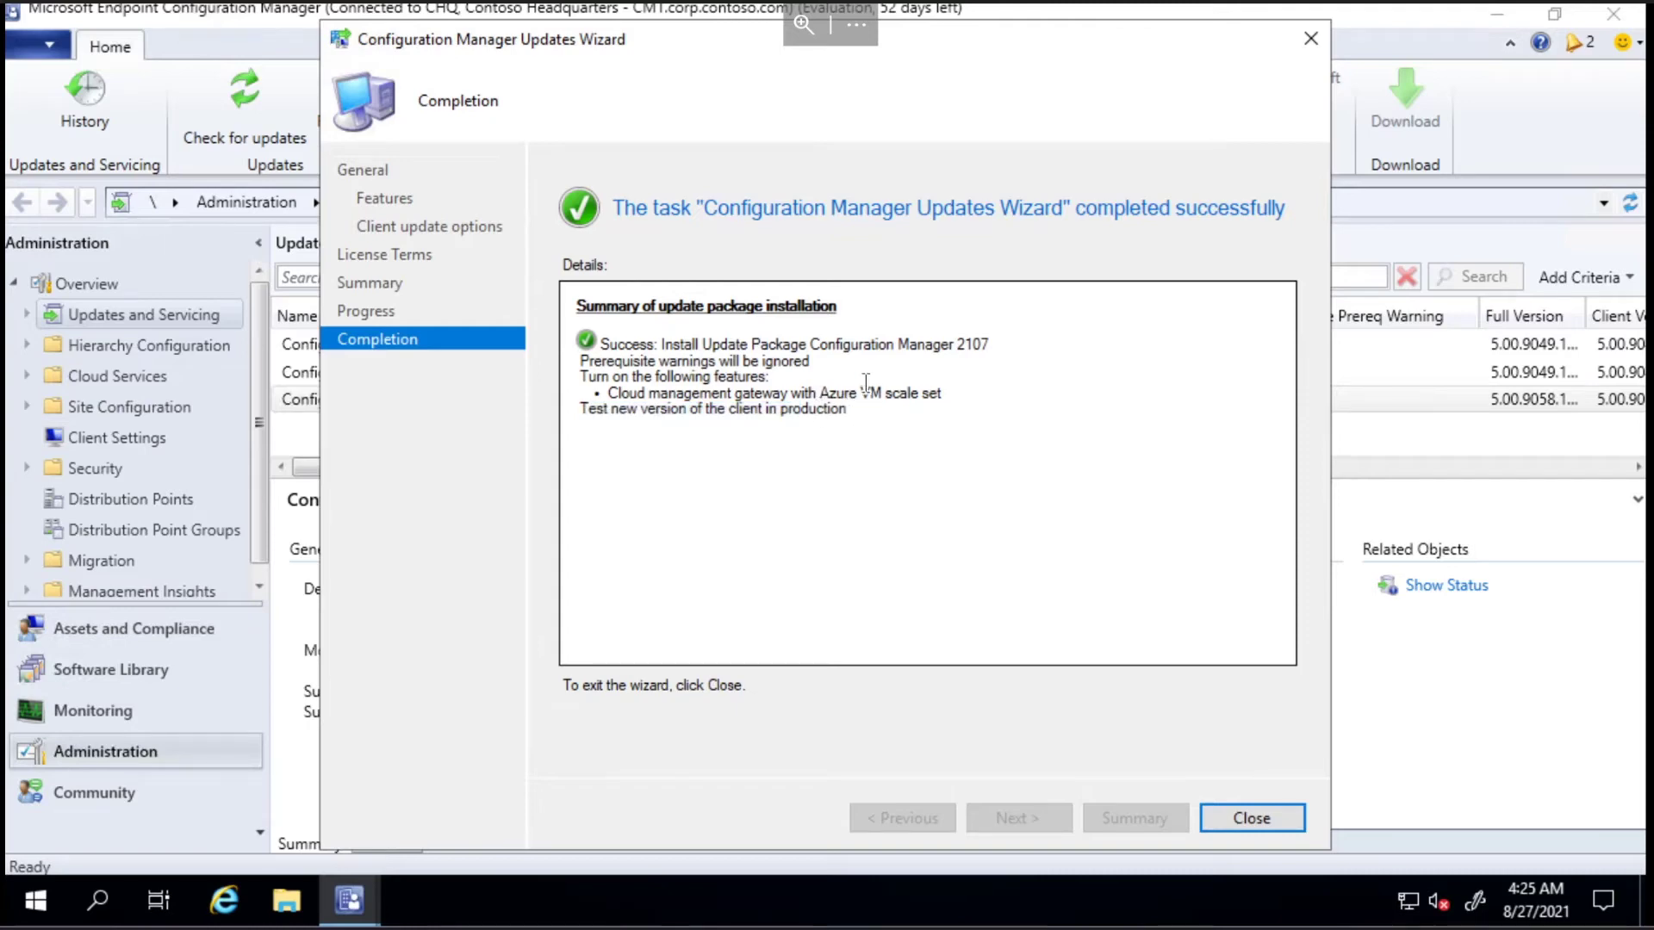
pyautogui.click(1251, 815)
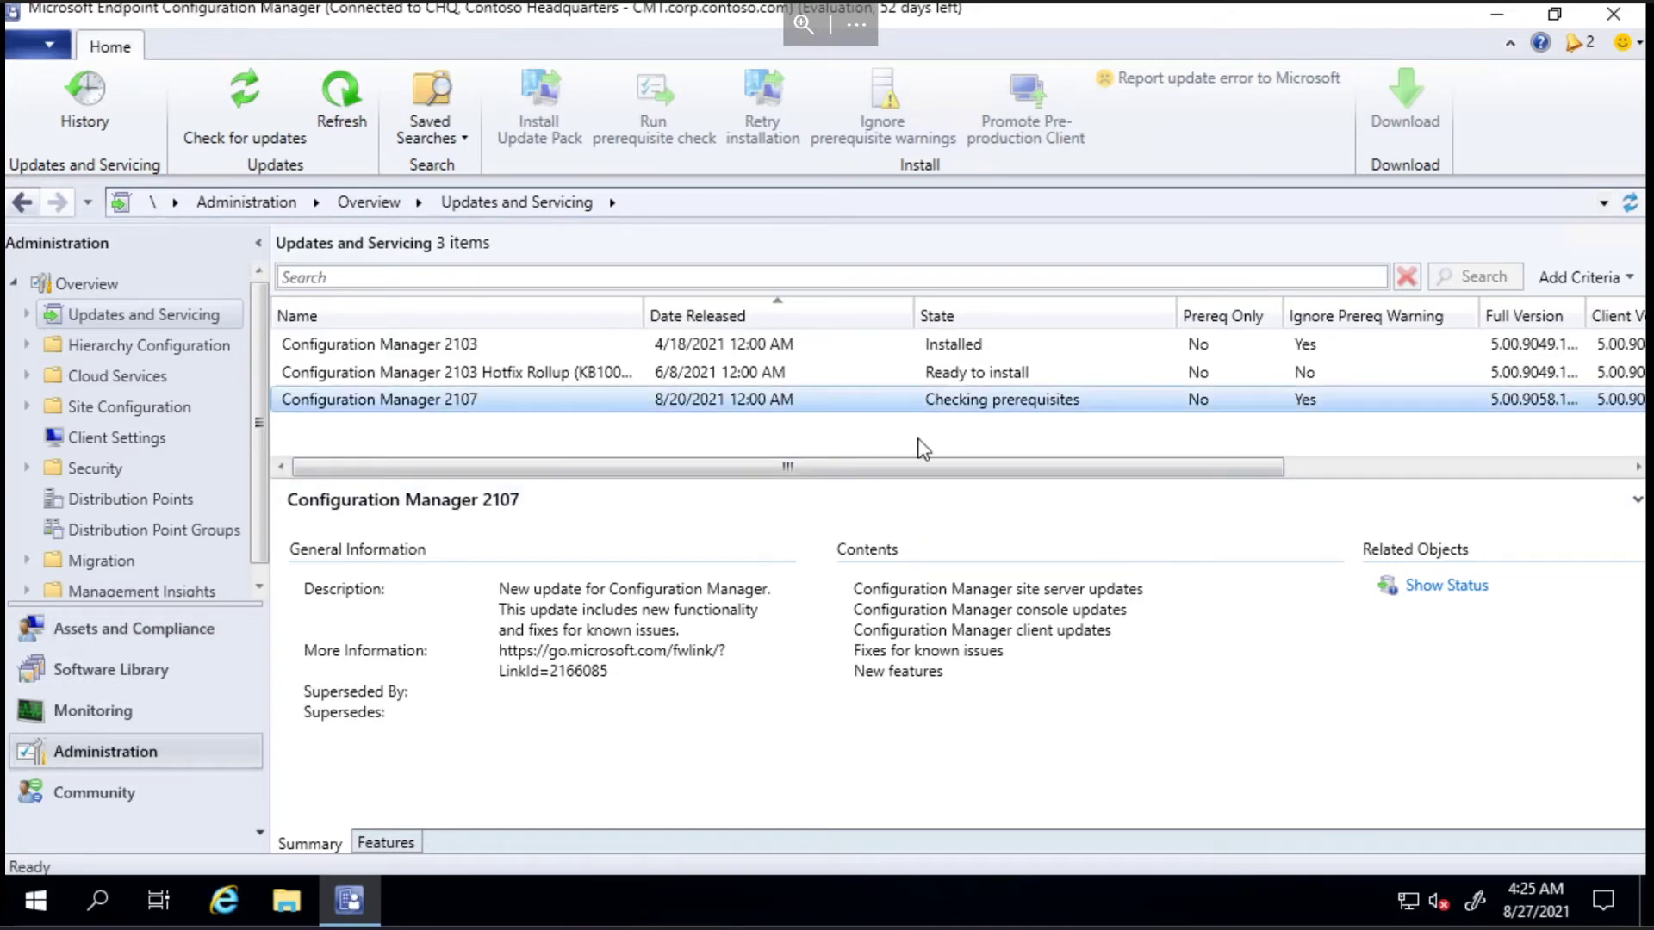
# Step: Review Configuration Manager 2107's replication status entry with the Status column widened to full width
pyautogui.click(963, 404)
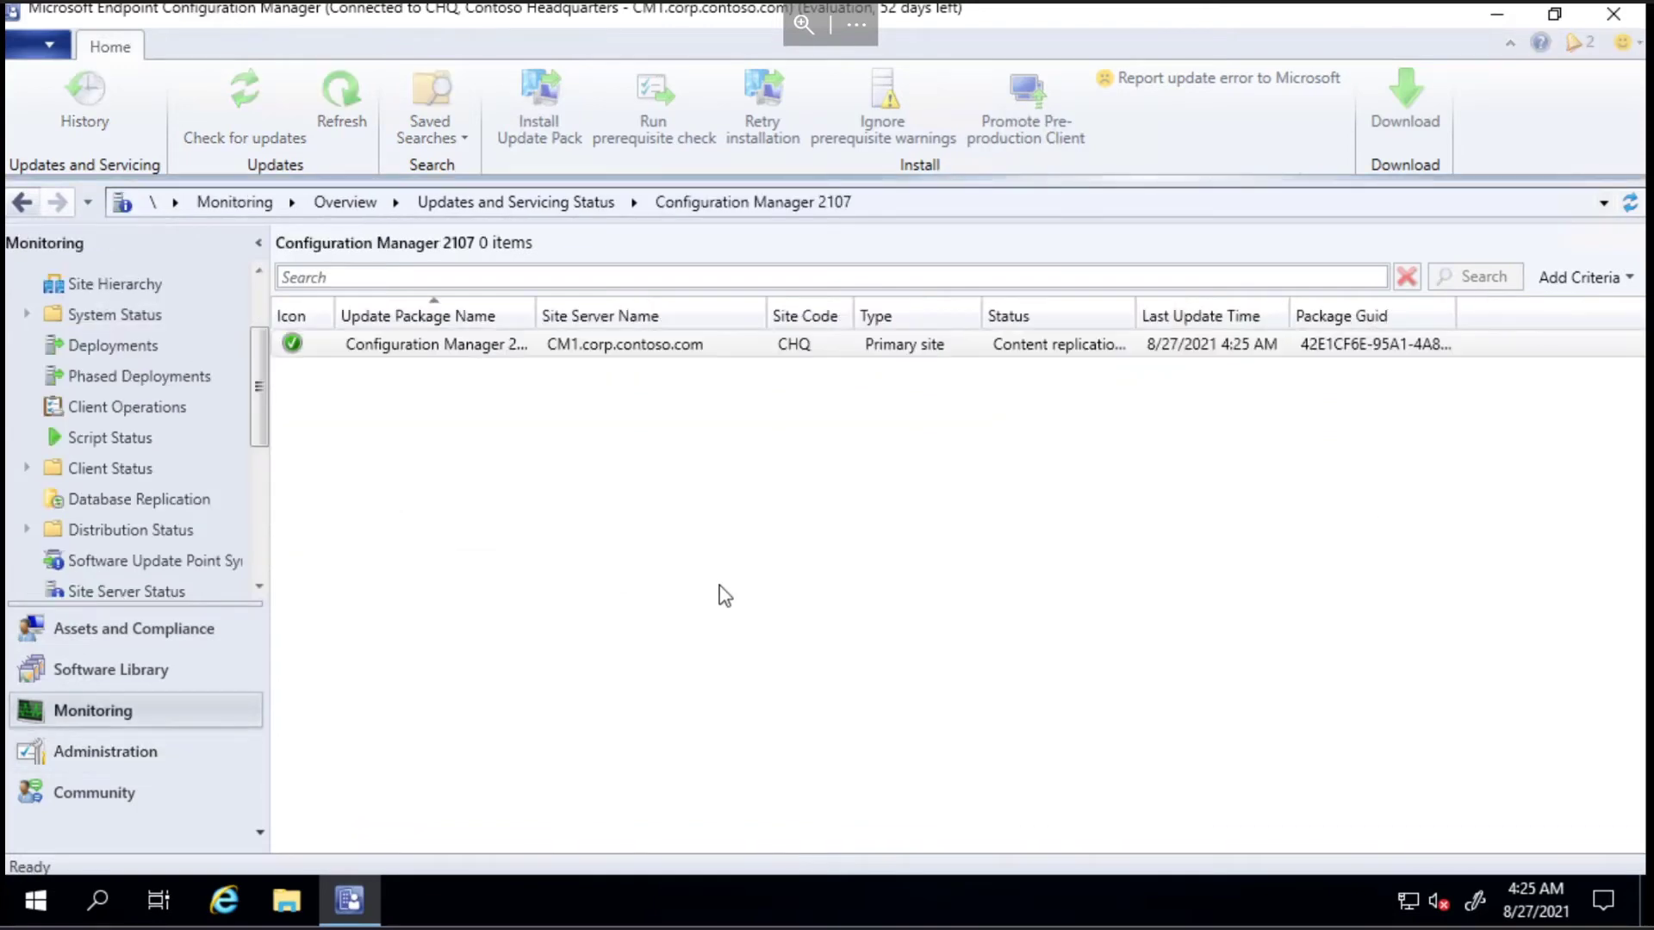
pyautogui.click(697, 346)
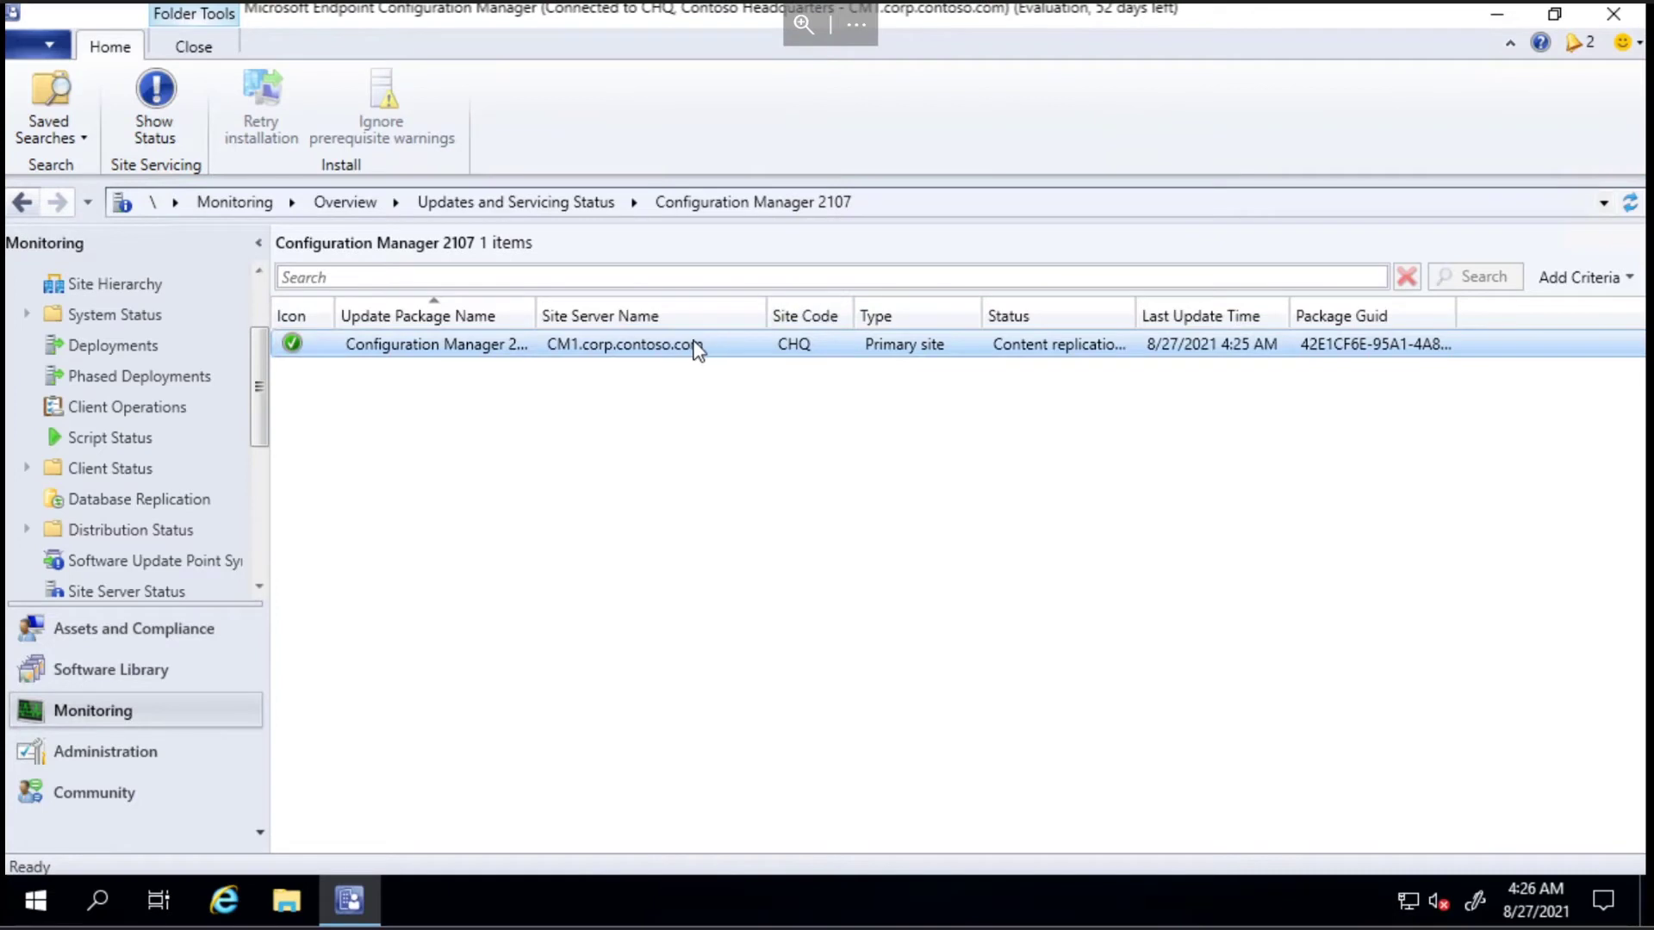
pyautogui.moveTo(1132, 314); pyautogui.dragTo(1241, 315)
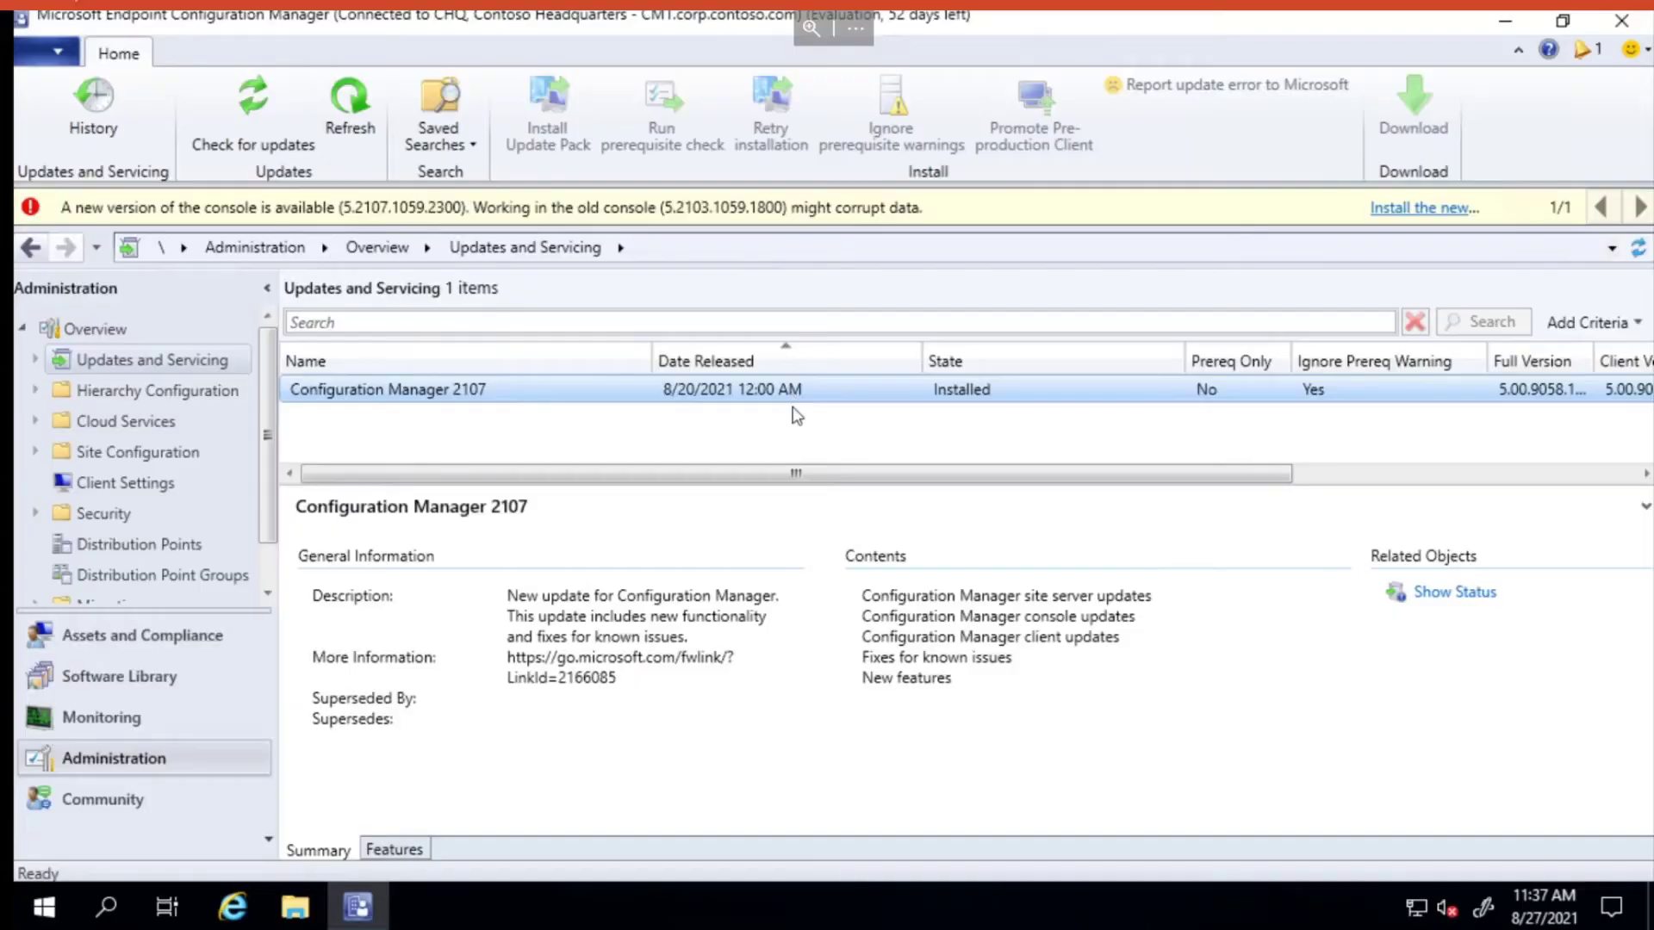
# Step: Select the installed Configuration Manager 2107 update and install the new console version
pyautogui.click(702, 392)
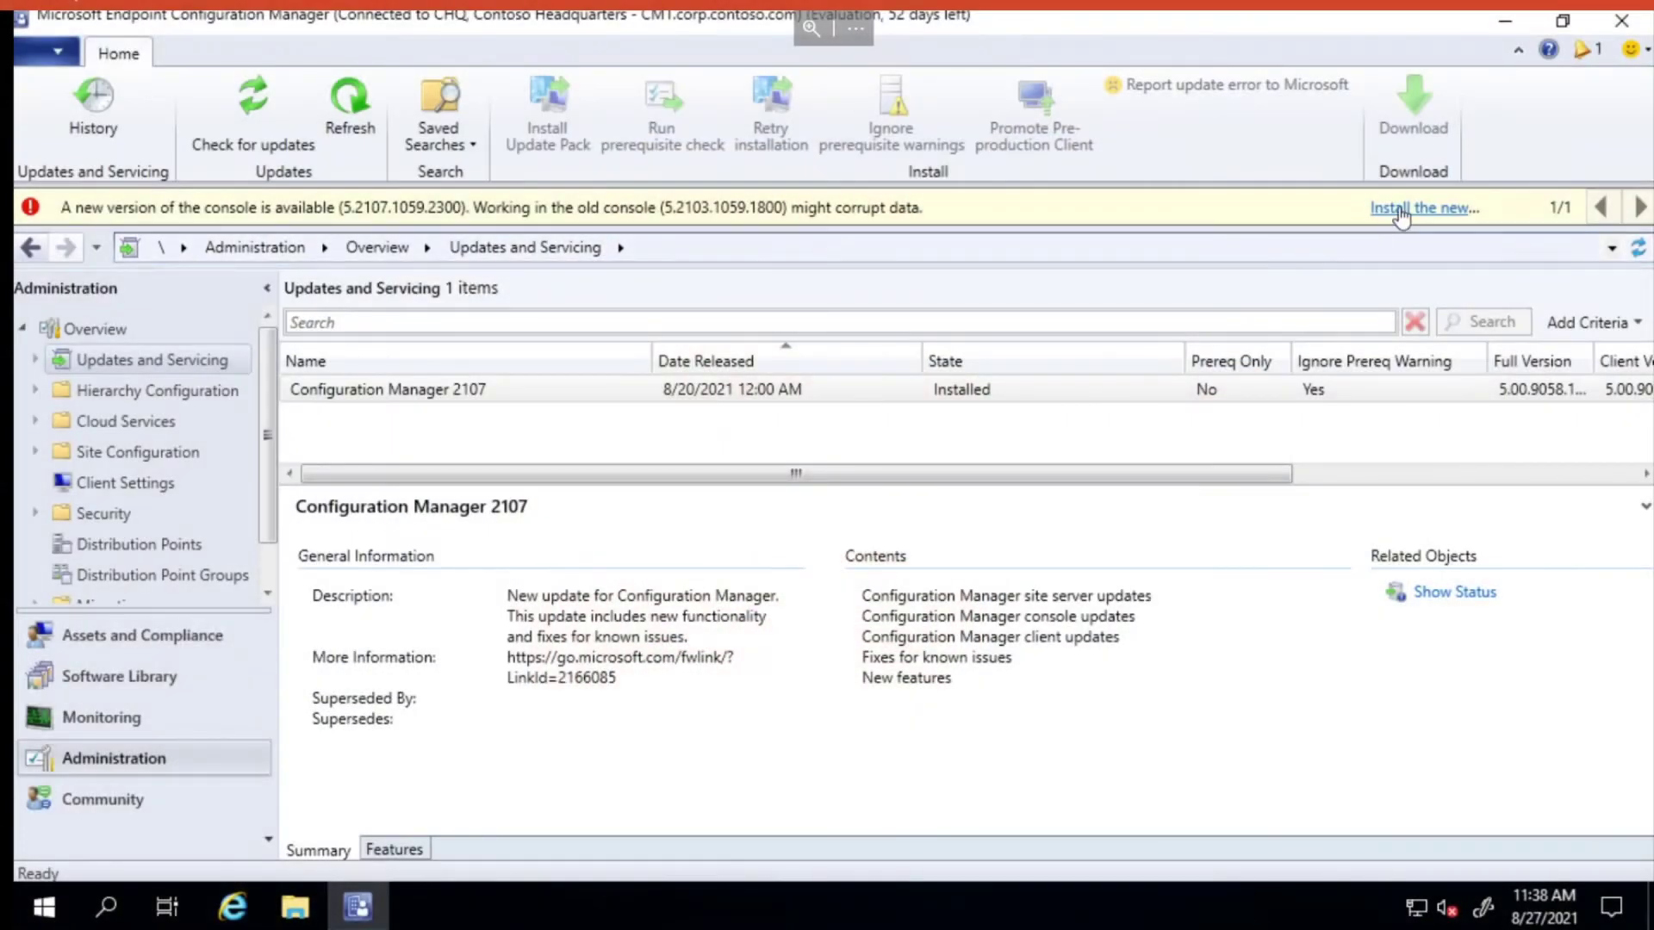
pyautogui.click(1411, 217)
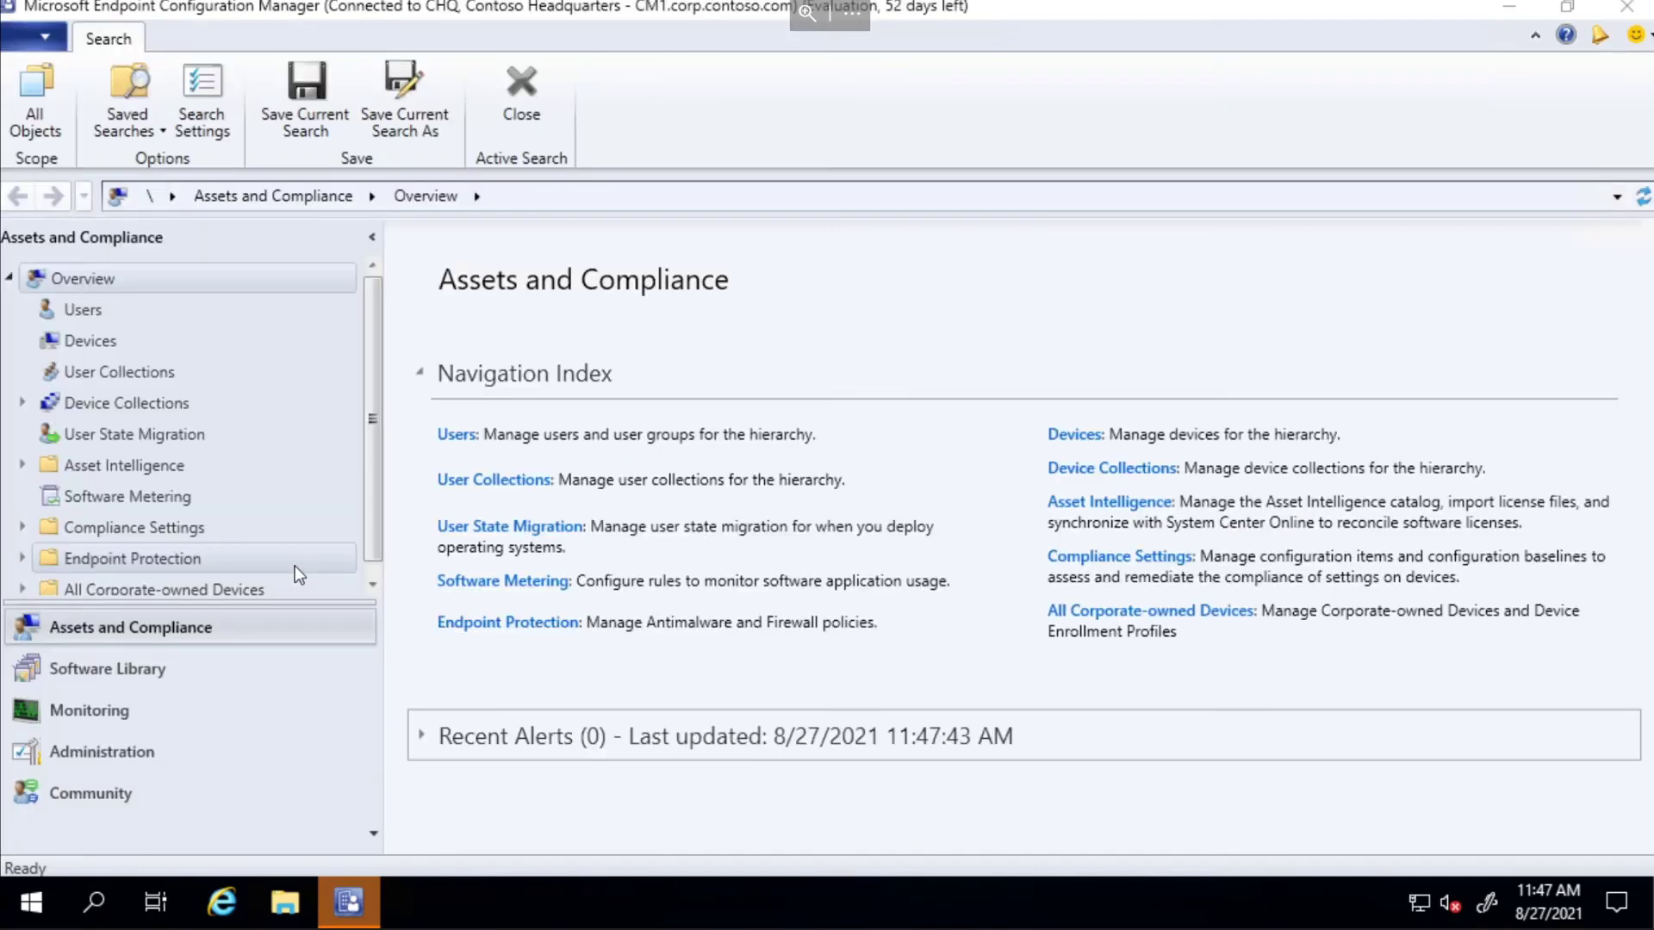
# Step: In Administration's Updates and Servicing, fit the Name column, show 2107's status and select CM1
pyautogui.click(226, 745)
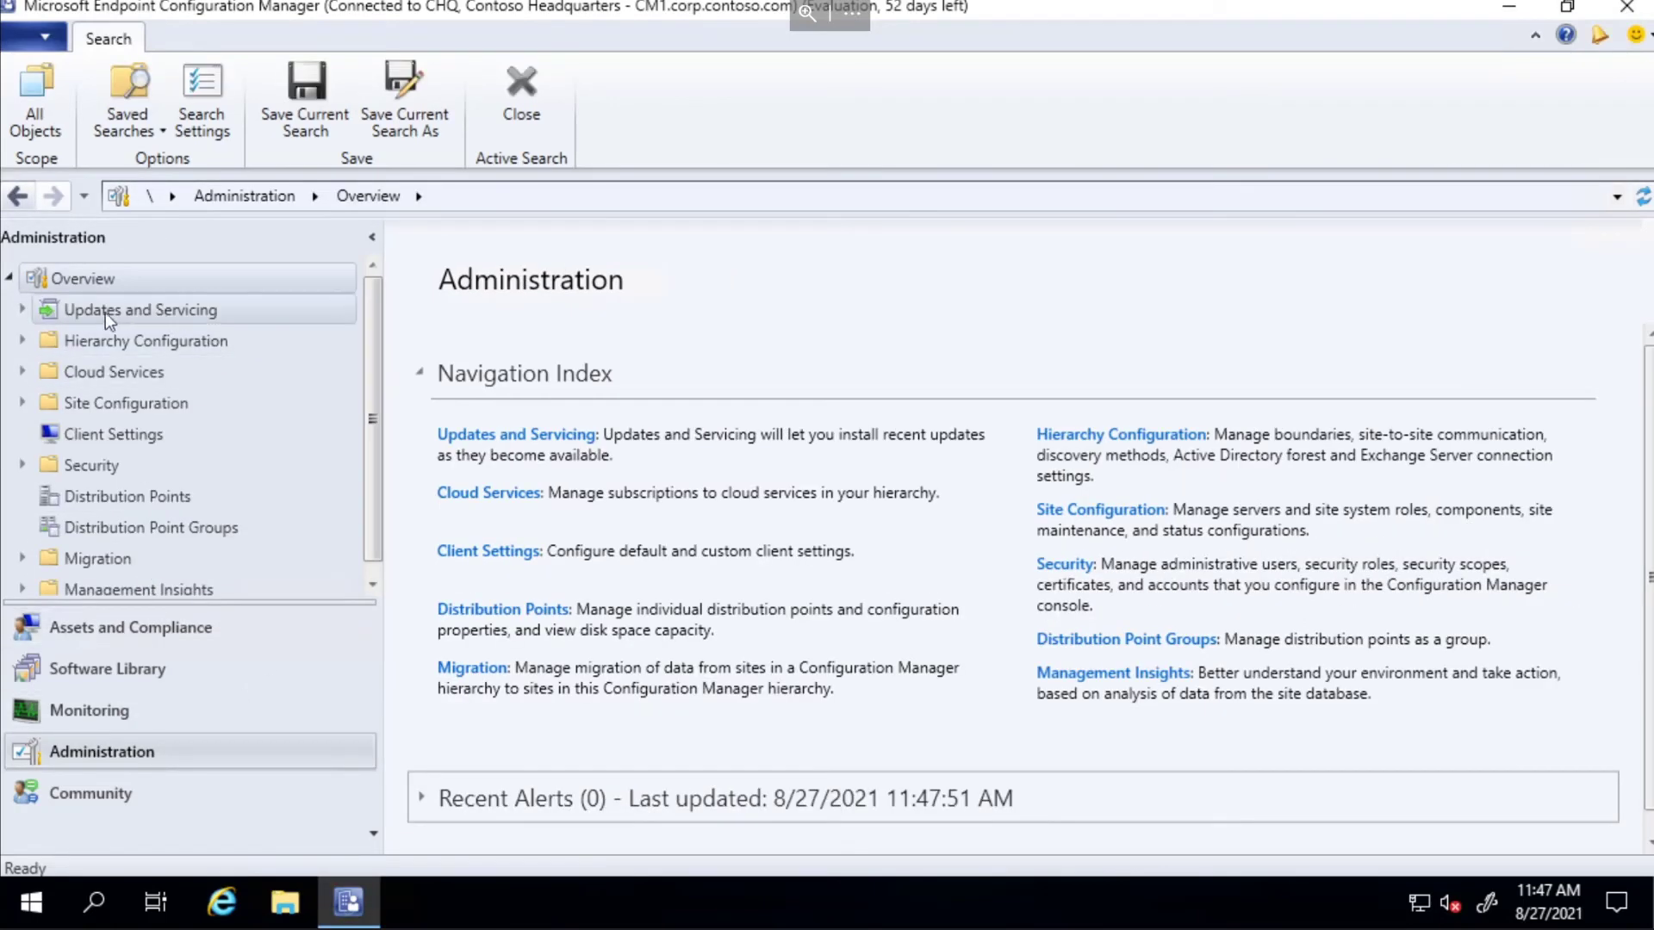
pyautogui.click(23, 310)
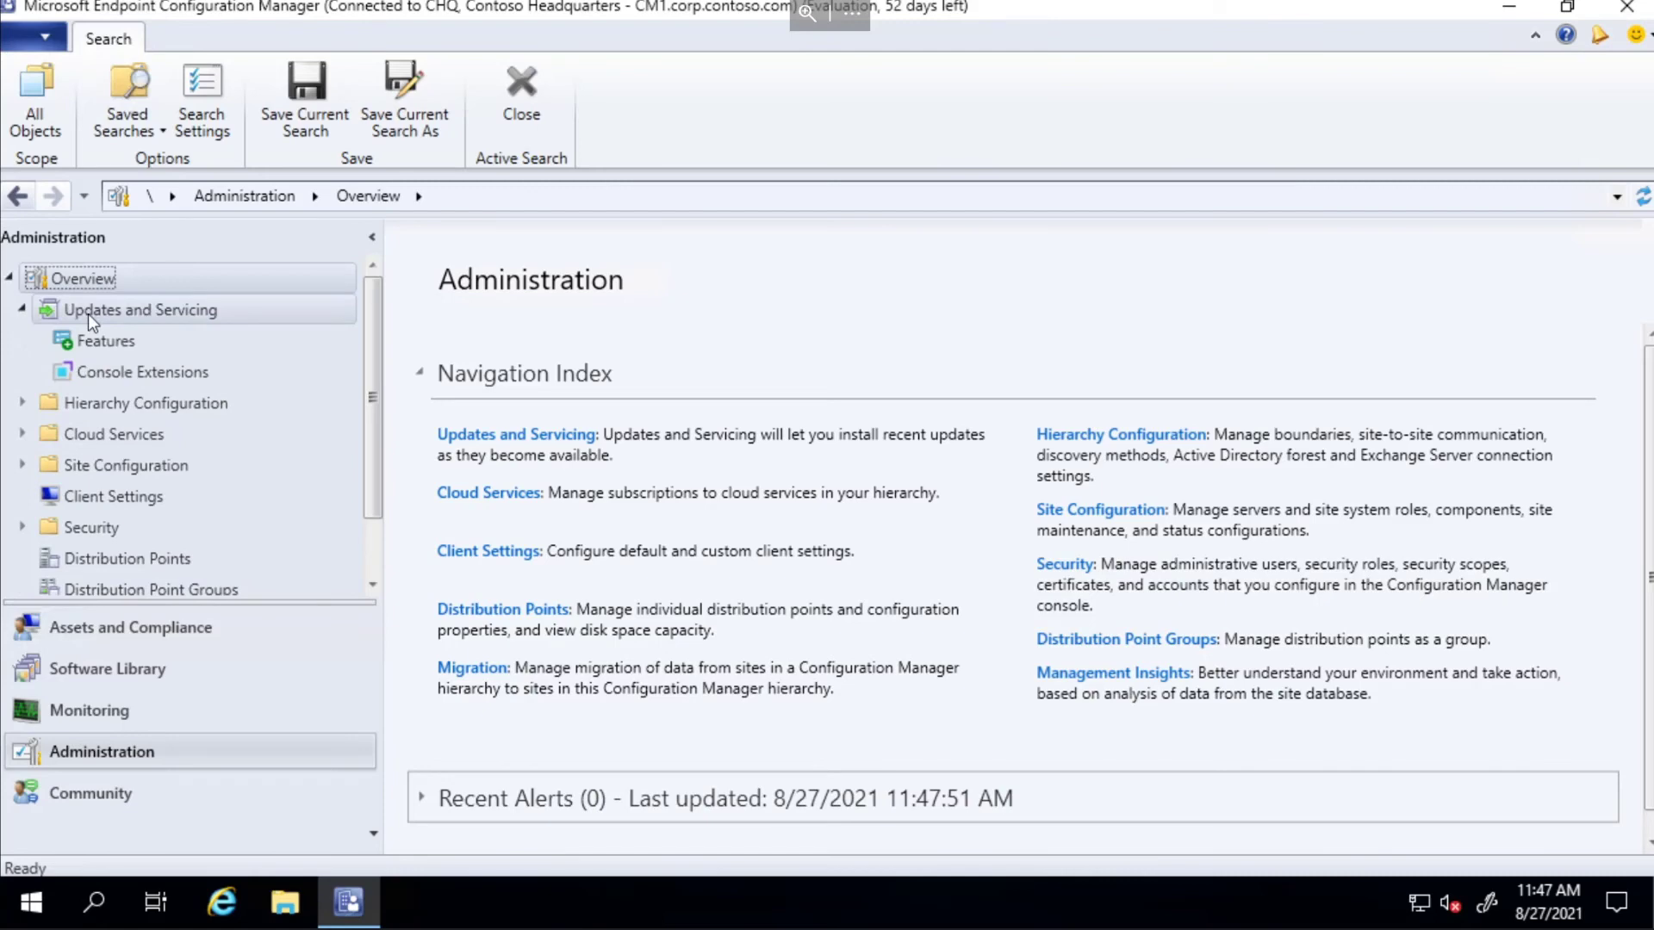
pyautogui.click(87, 313)
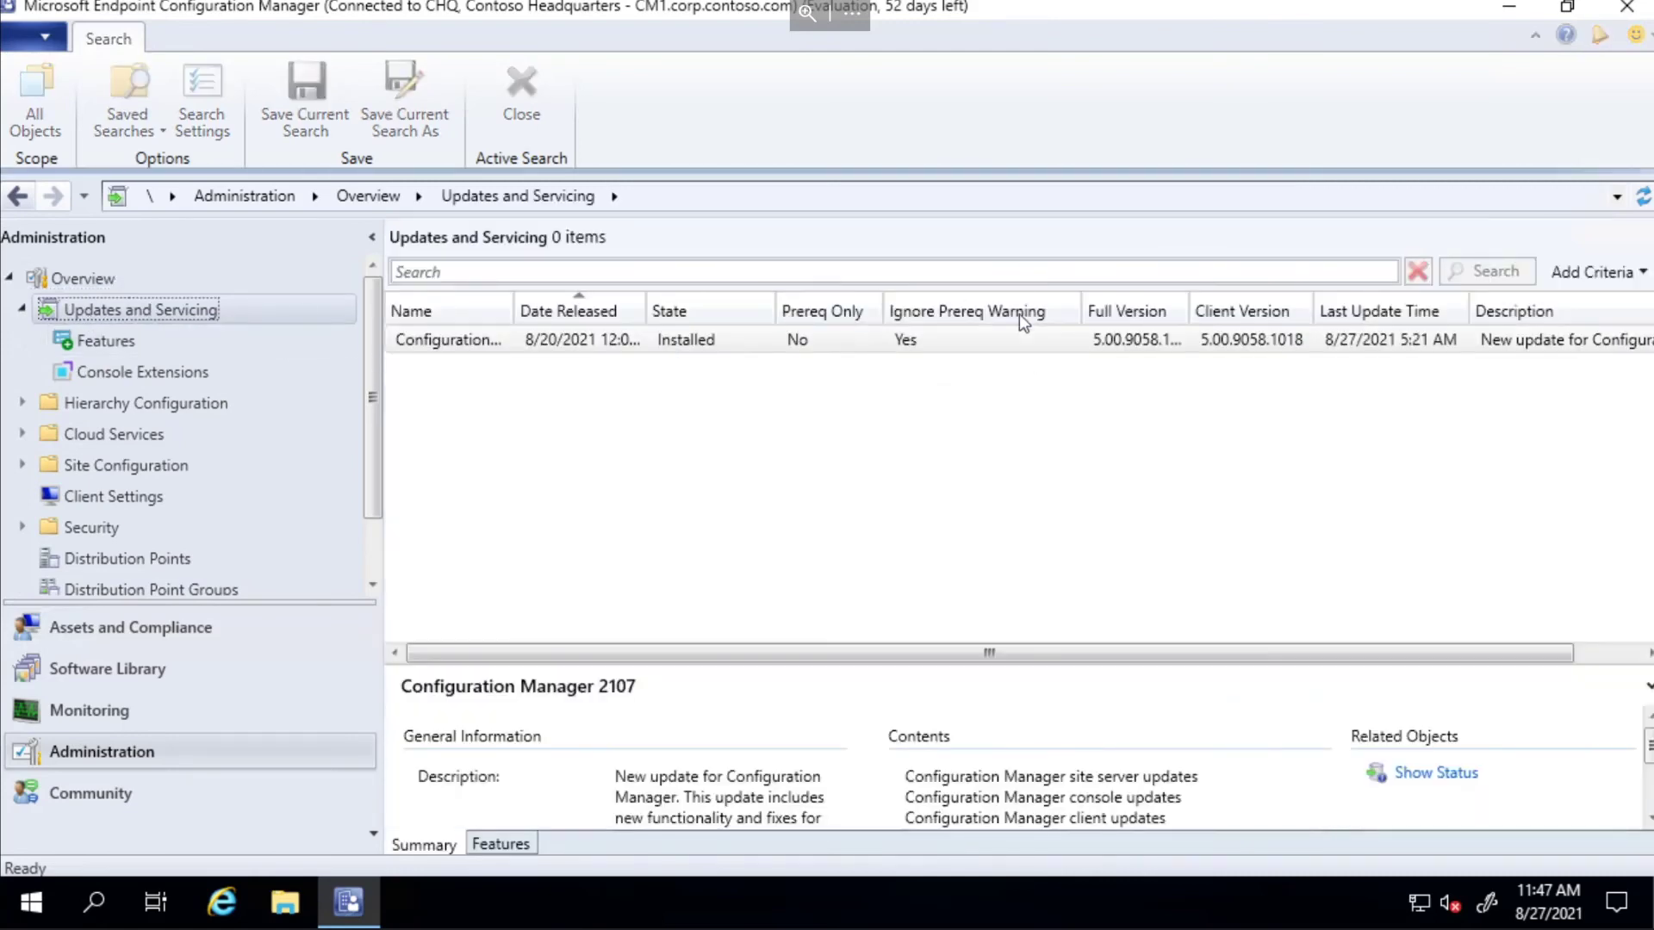
pyautogui.doubleClick(514, 310)
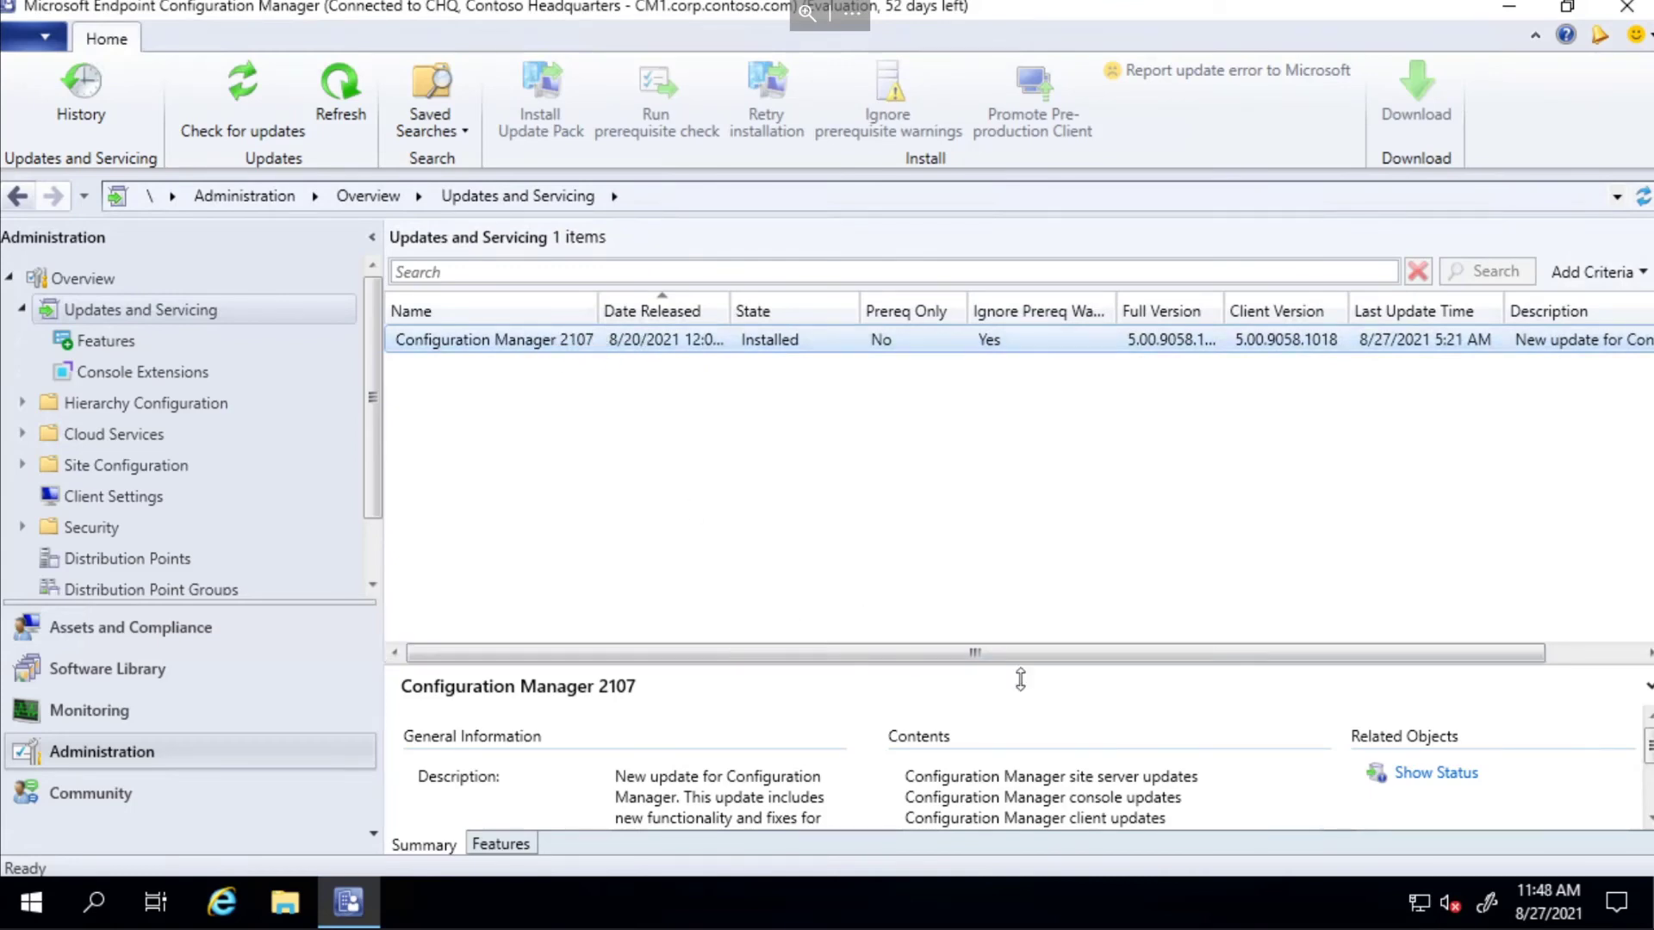
pyautogui.click(1433, 775)
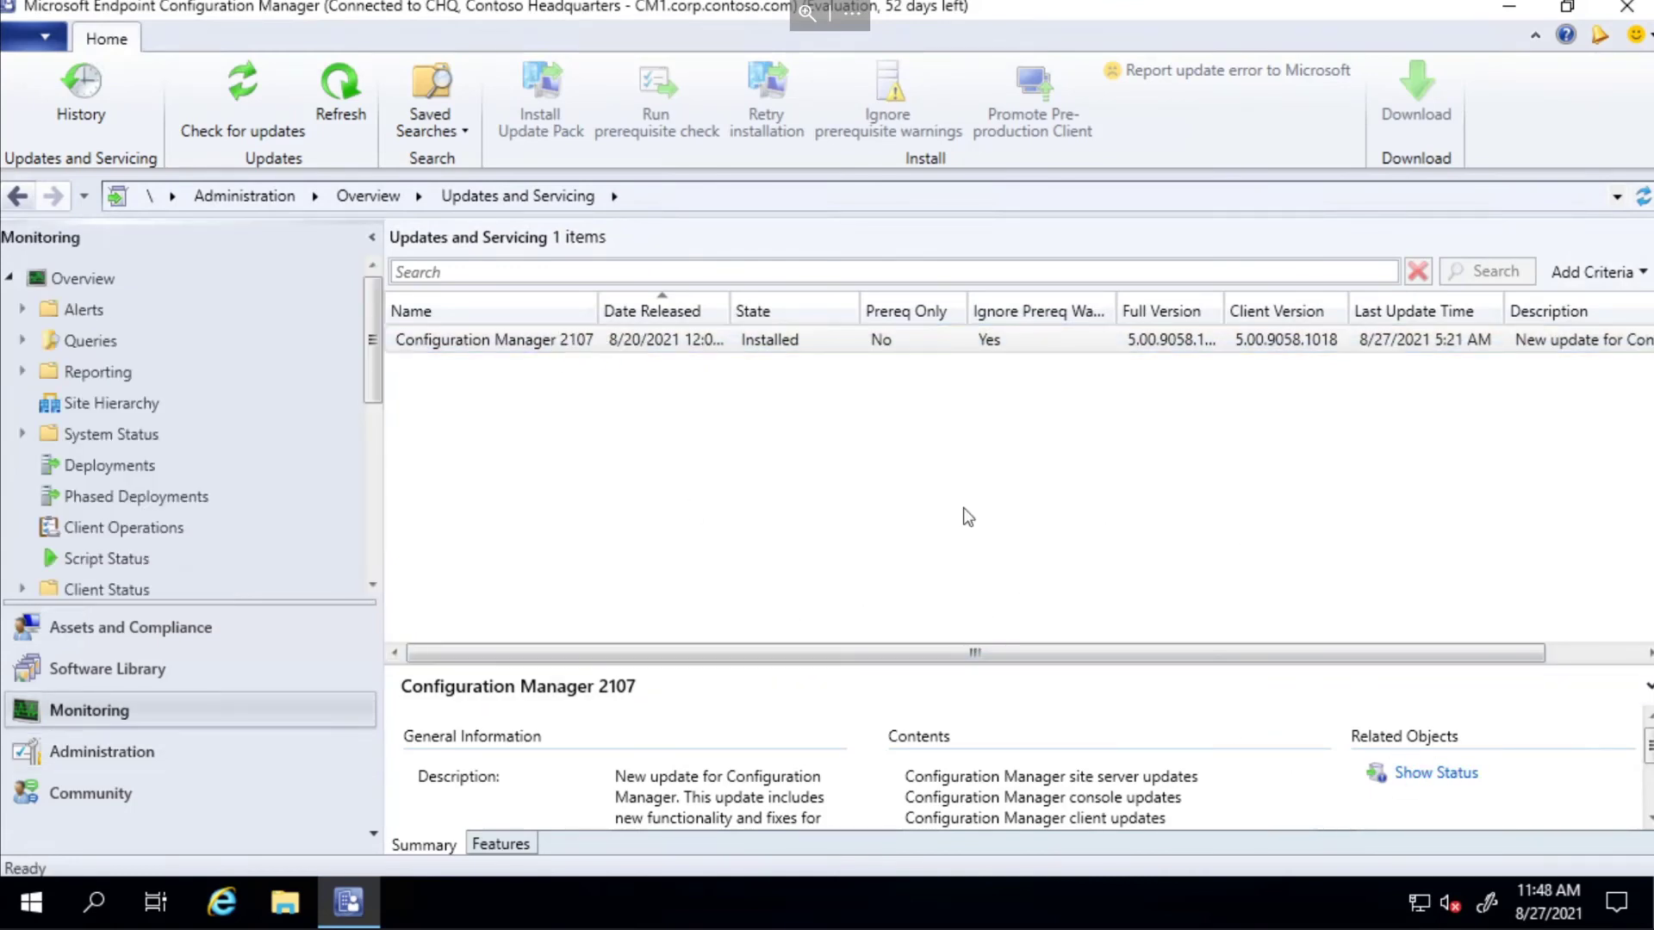
pyautogui.click(799, 340)
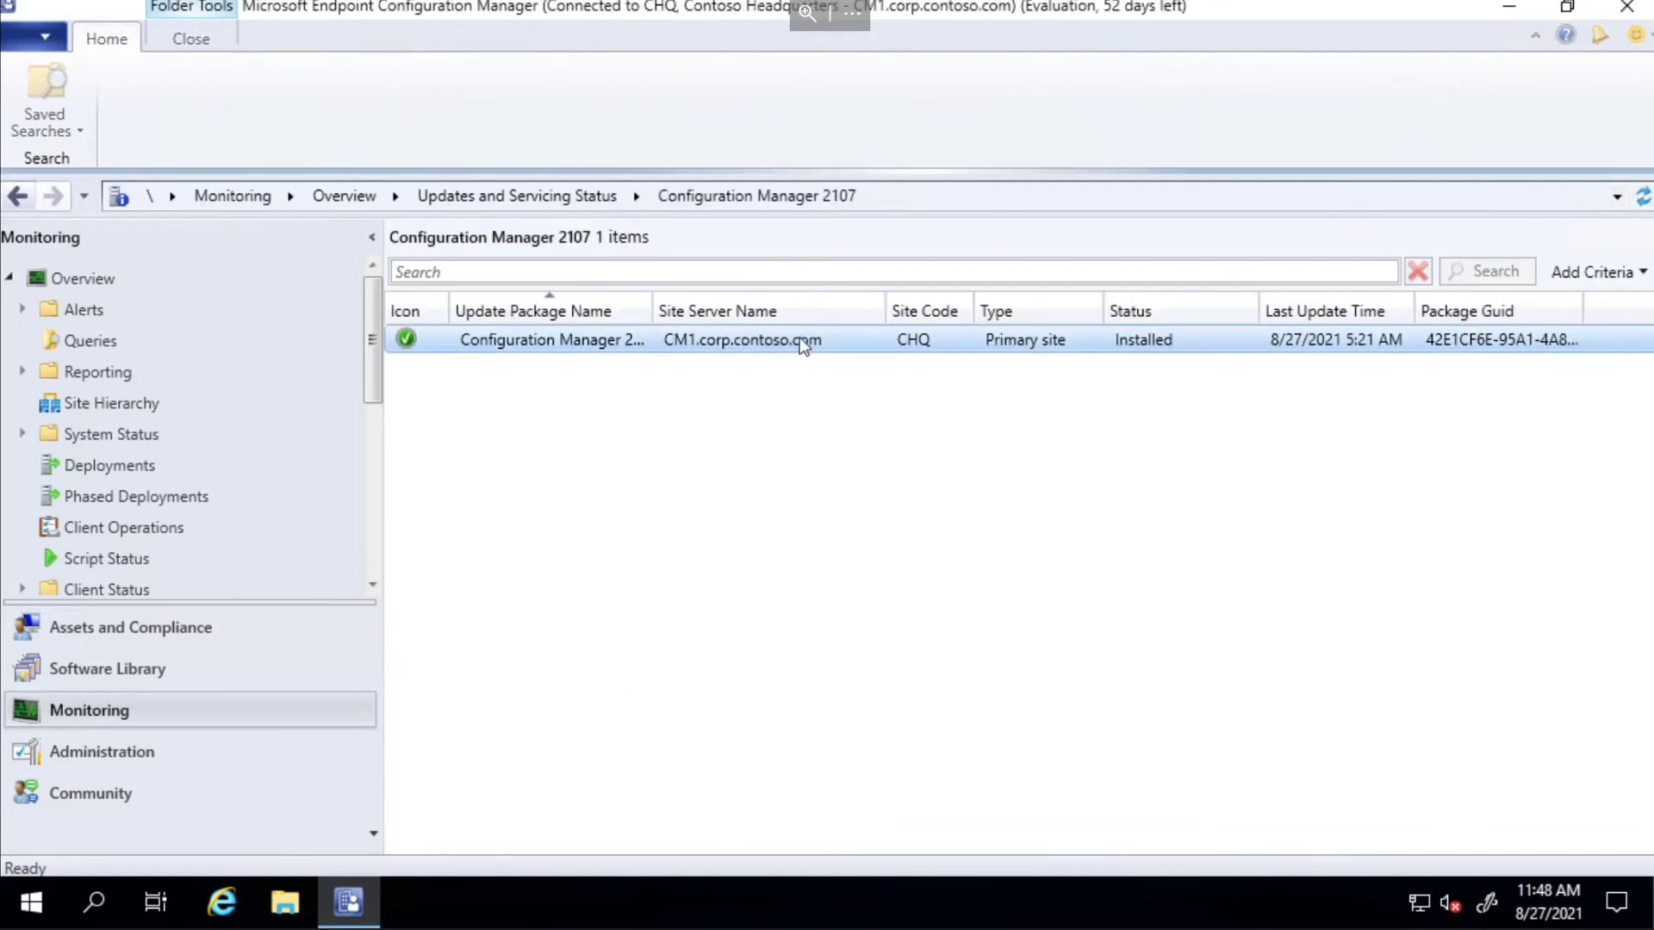
pyautogui.rightClick(799, 338)
pyautogui.click(569, 353)
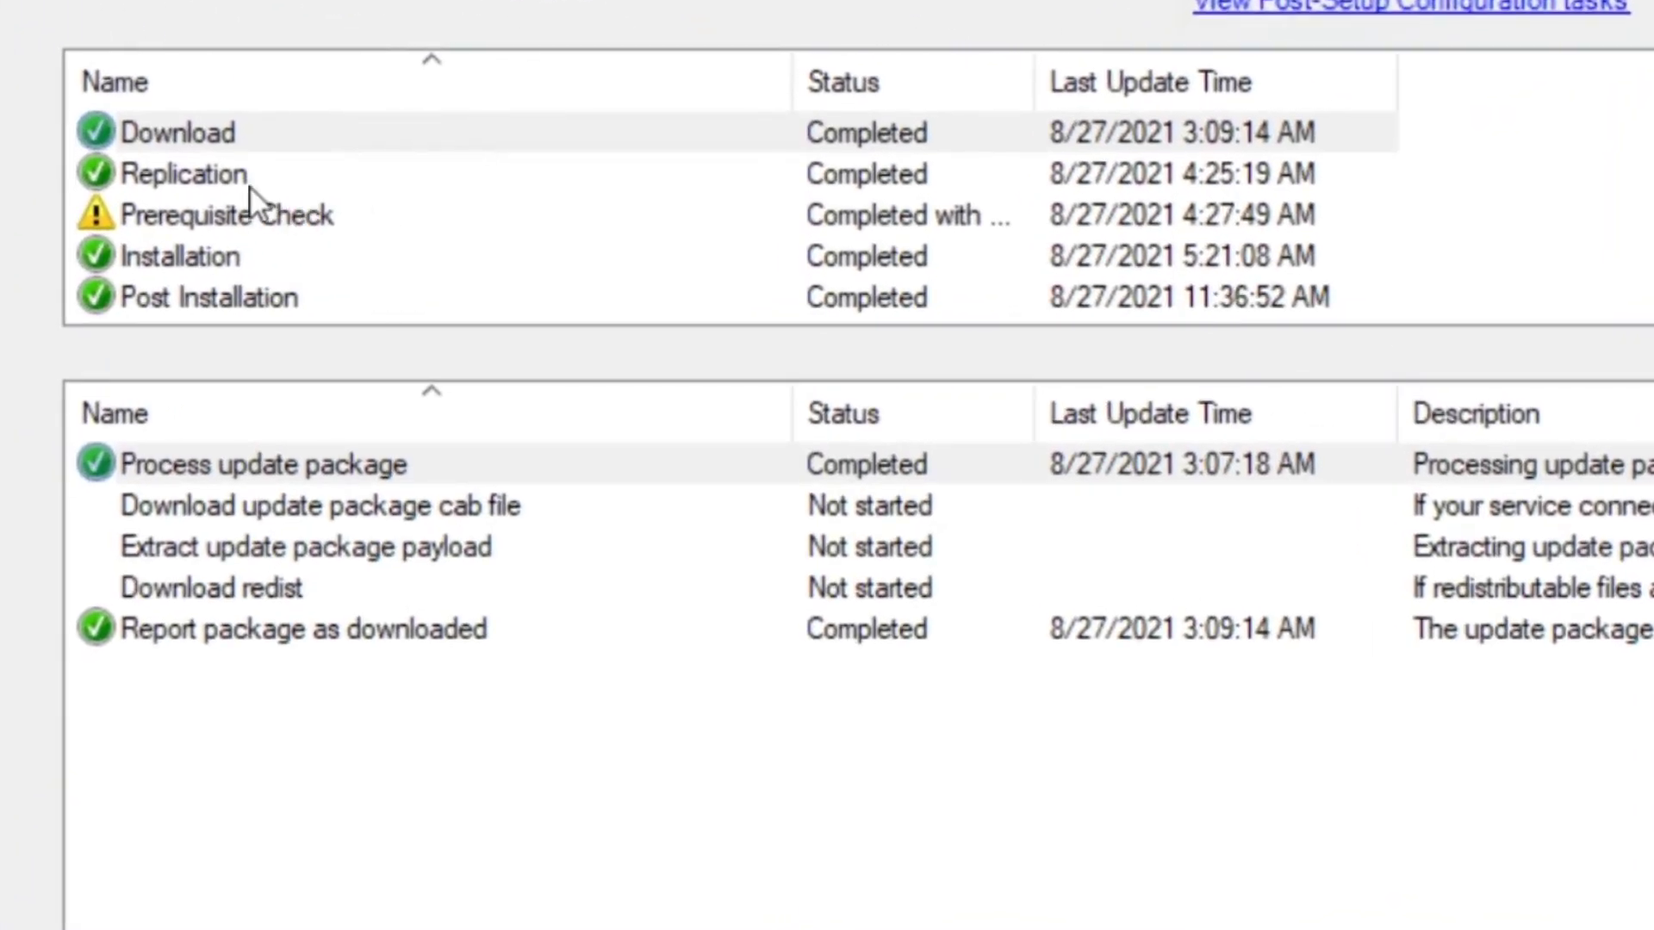
pyautogui.click(215, 173)
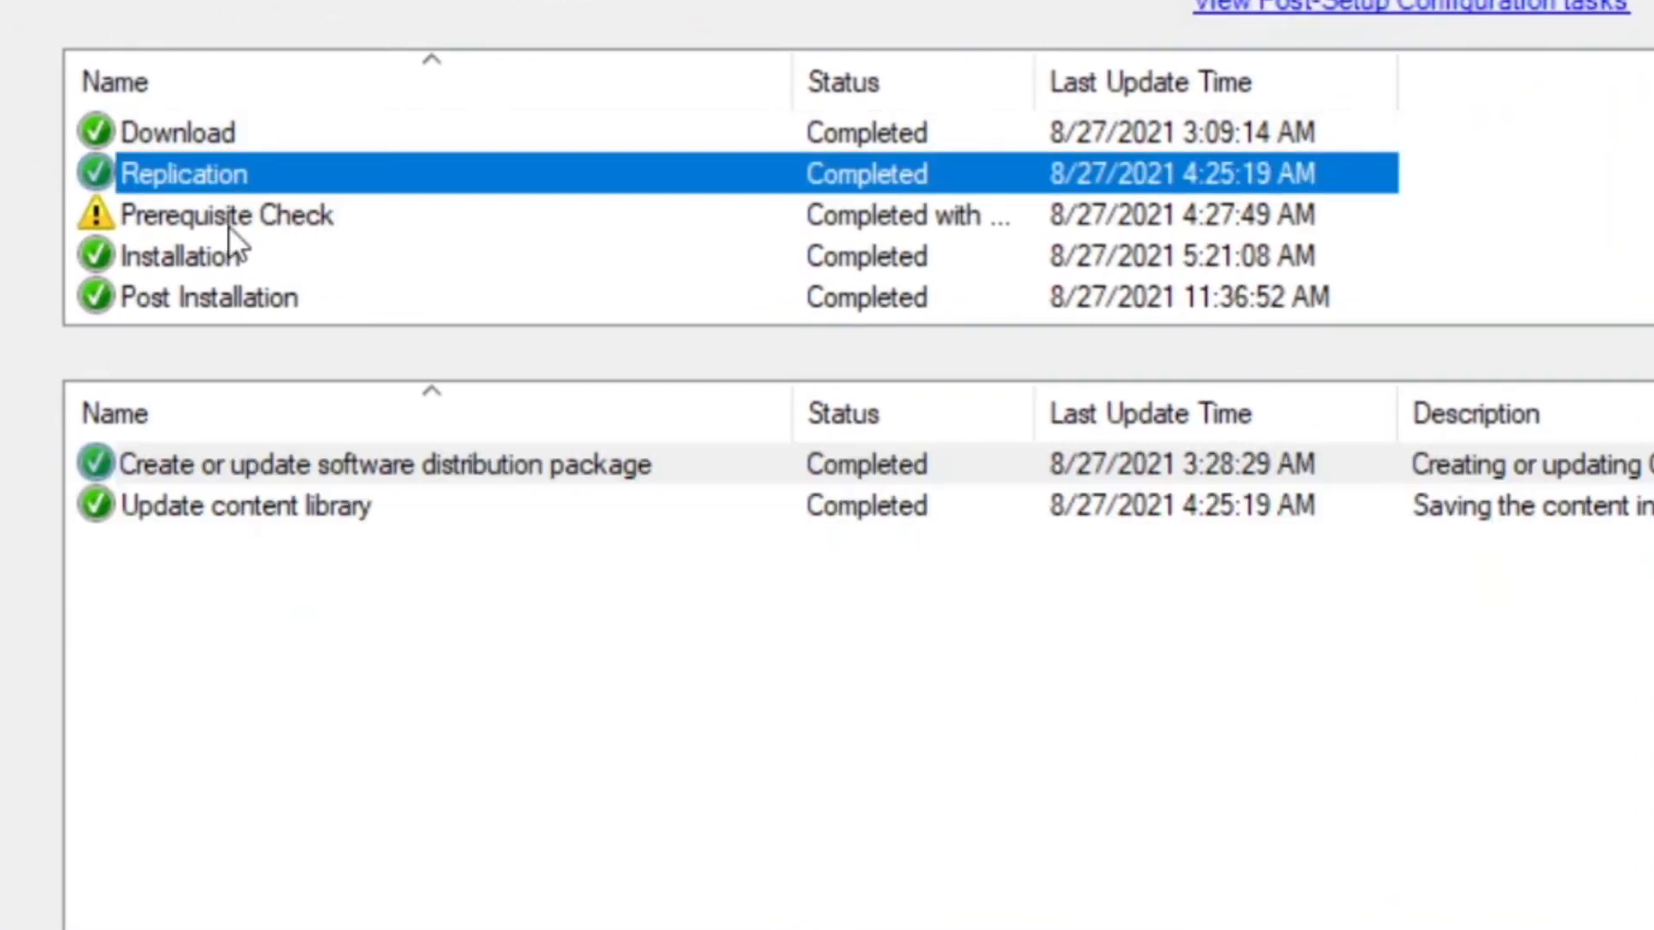
pyautogui.click(269, 215)
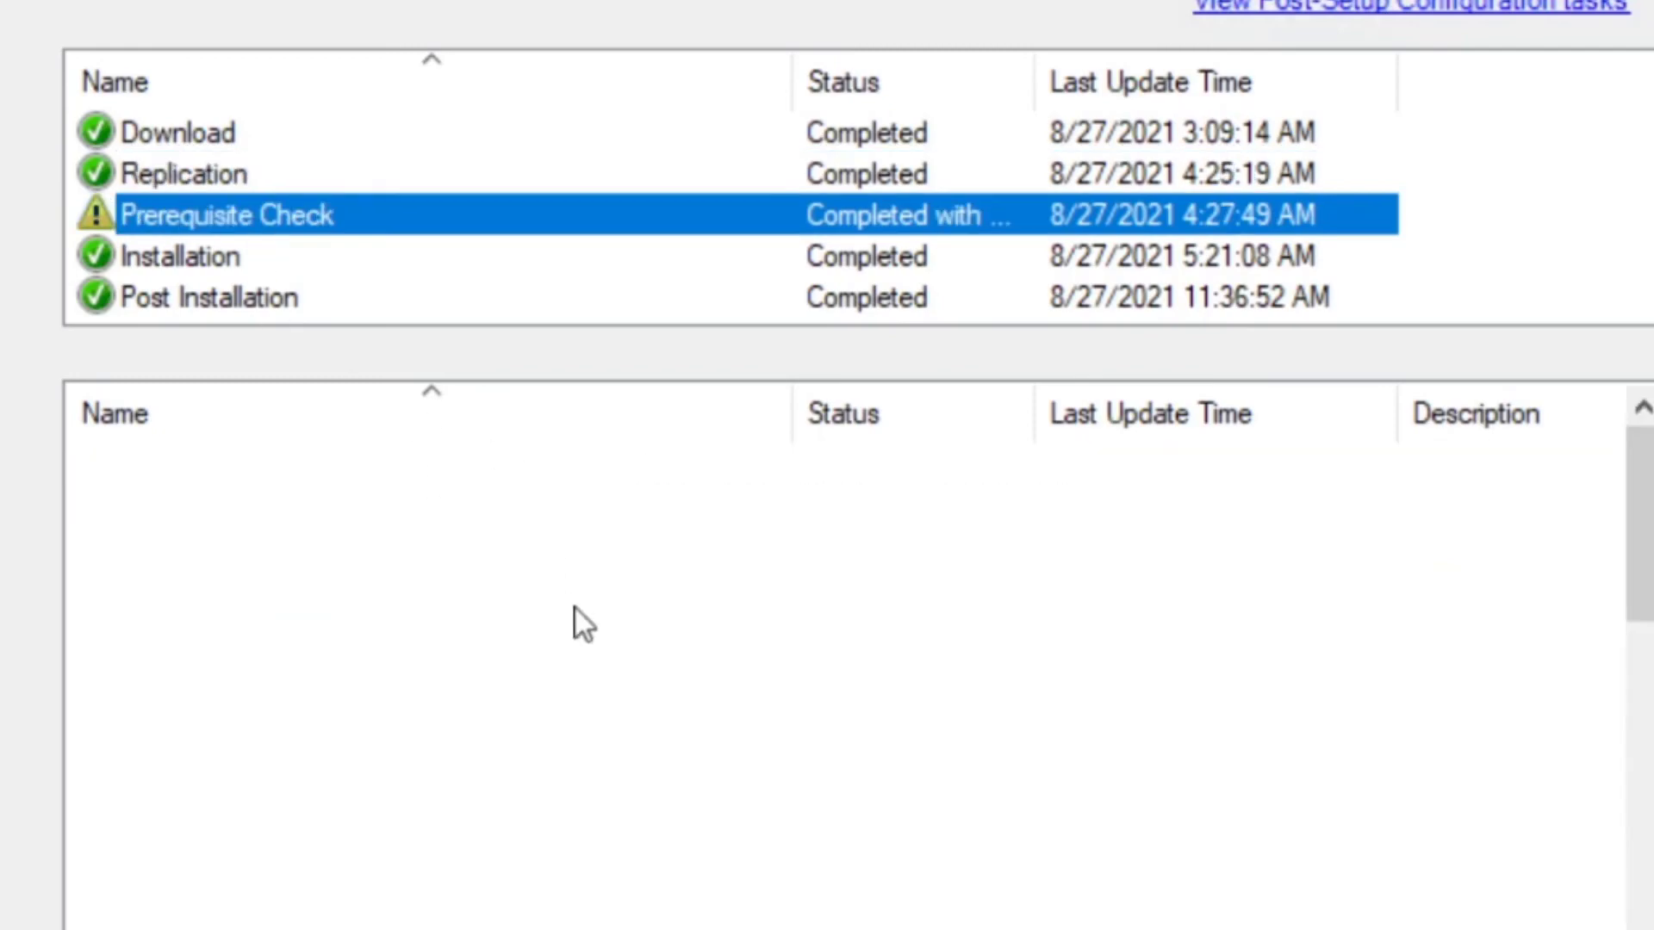
pyautogui.click(496, 681)
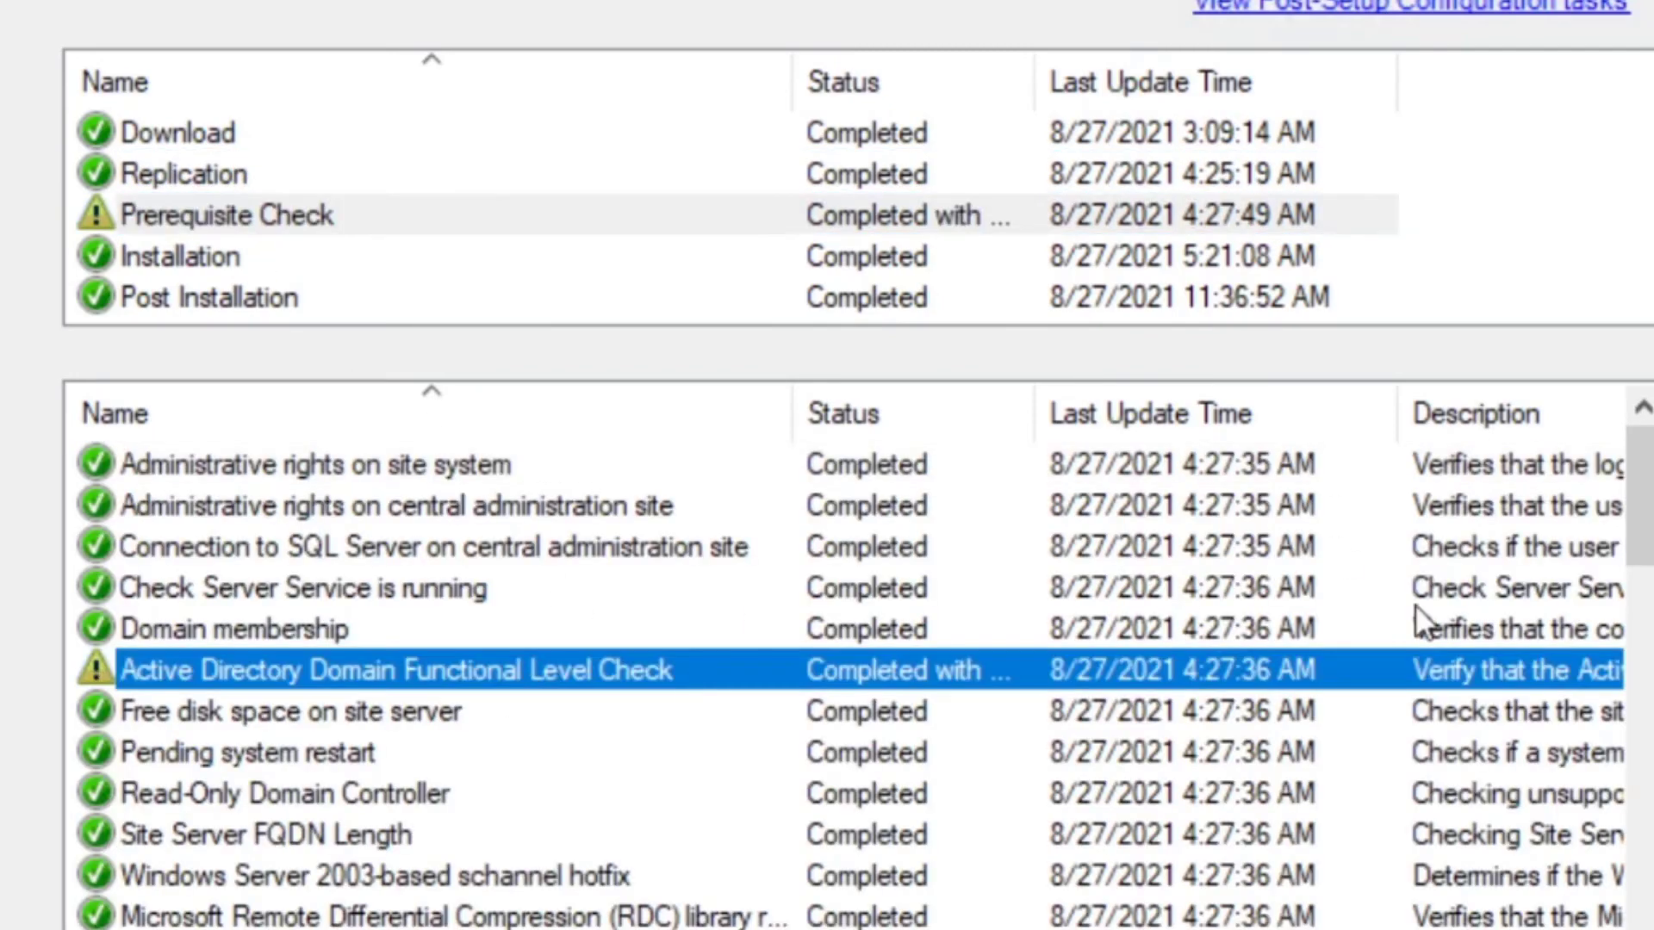
pyautogui.moveTo(1637, 515); pyautogui.dragTo(1509, 896)
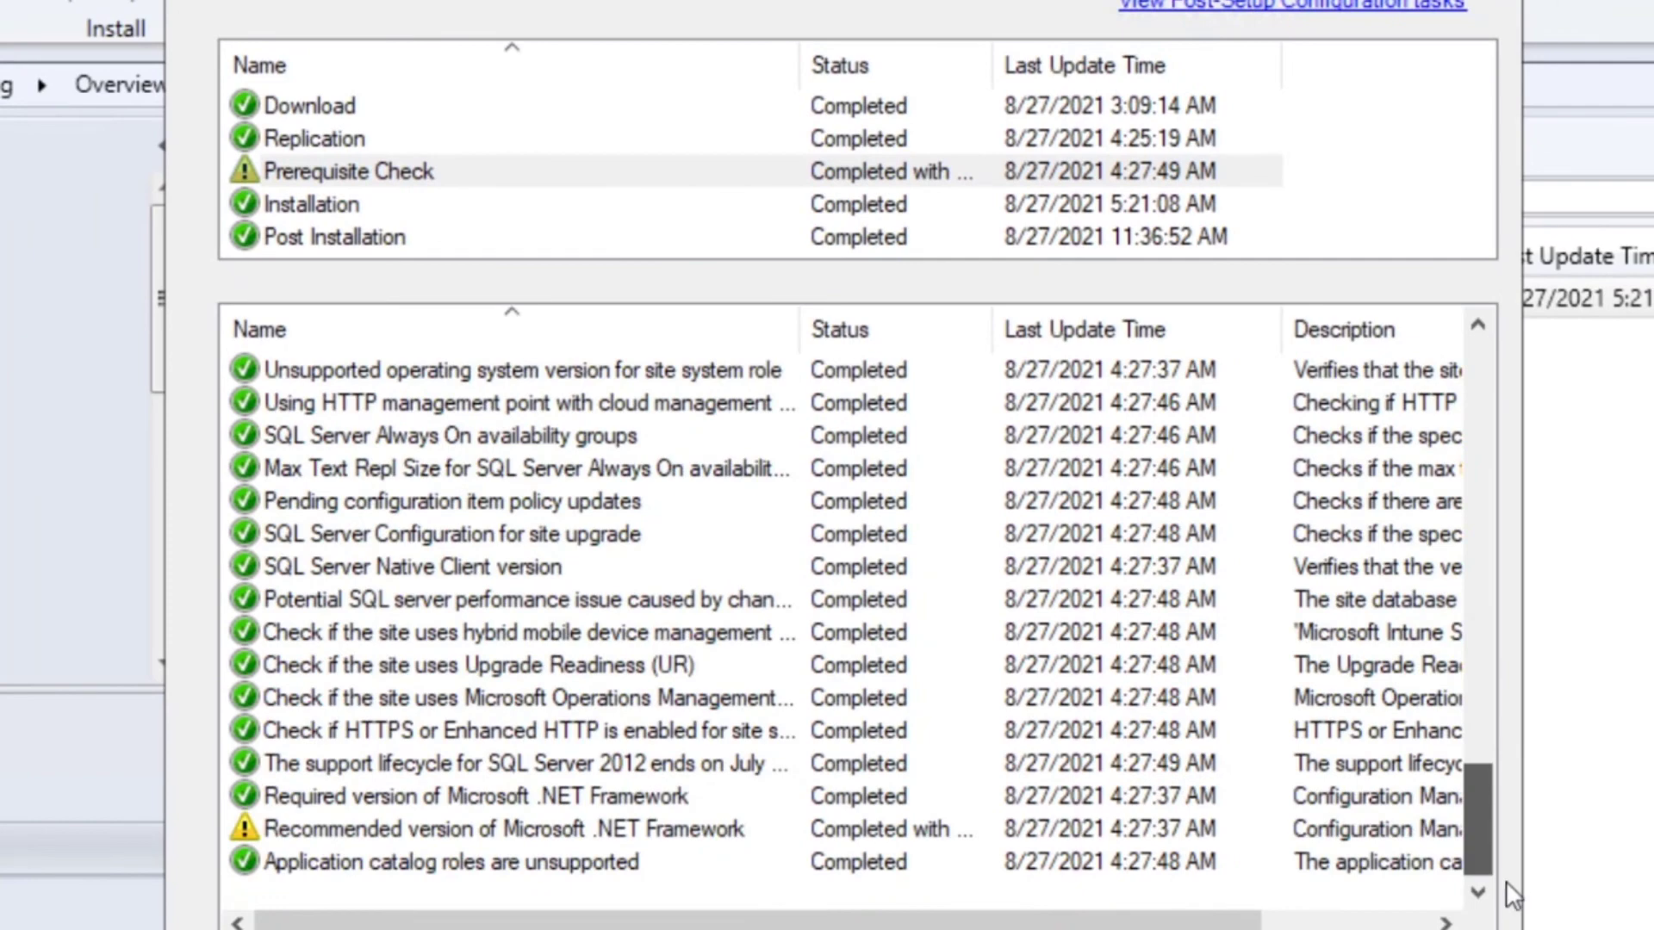
pyautogui.click(734, 829)
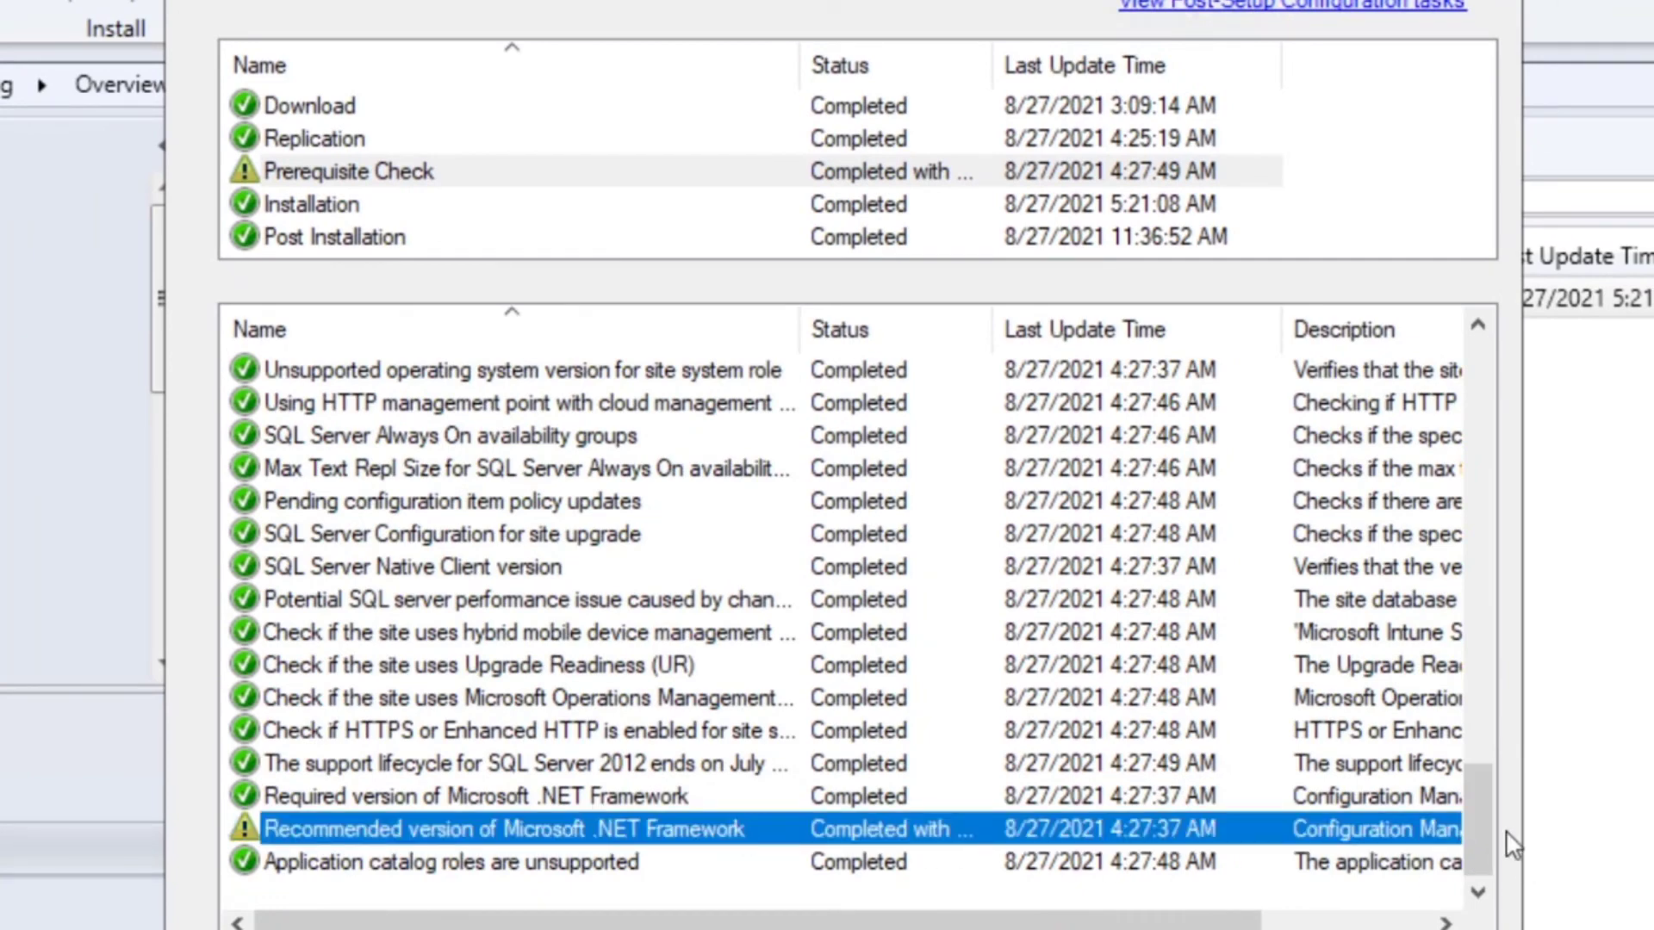
pyautogui.moveTo(1486, 825); pyautogui.dragTo(1499, 317)
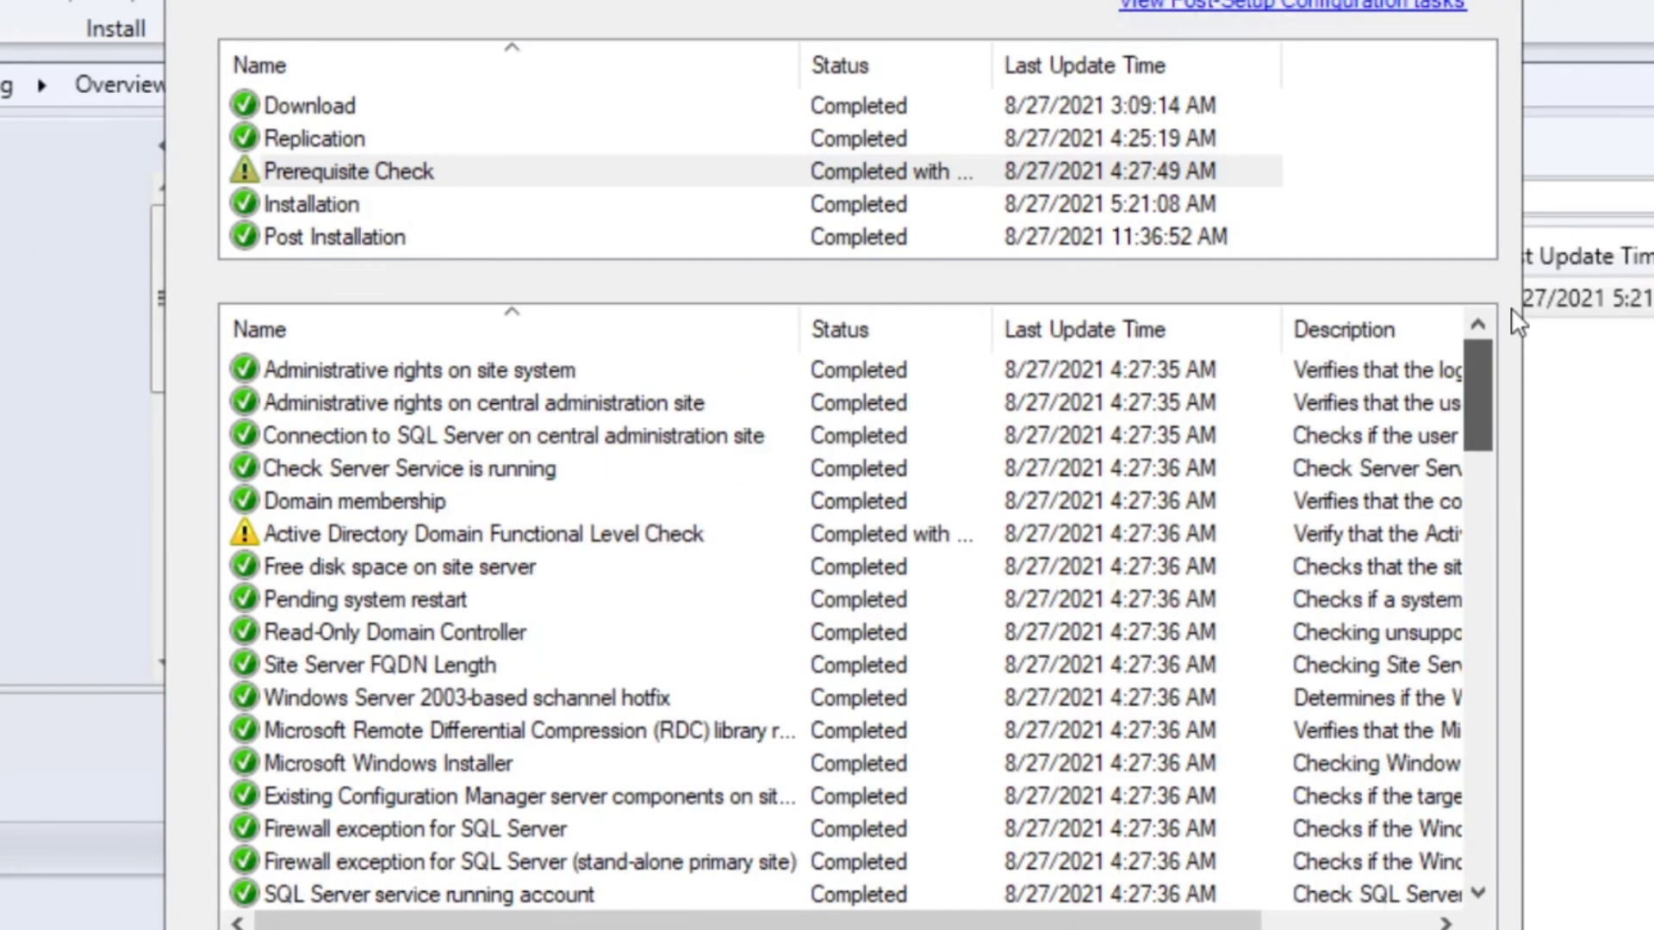
pyautogui.click(620, 541)
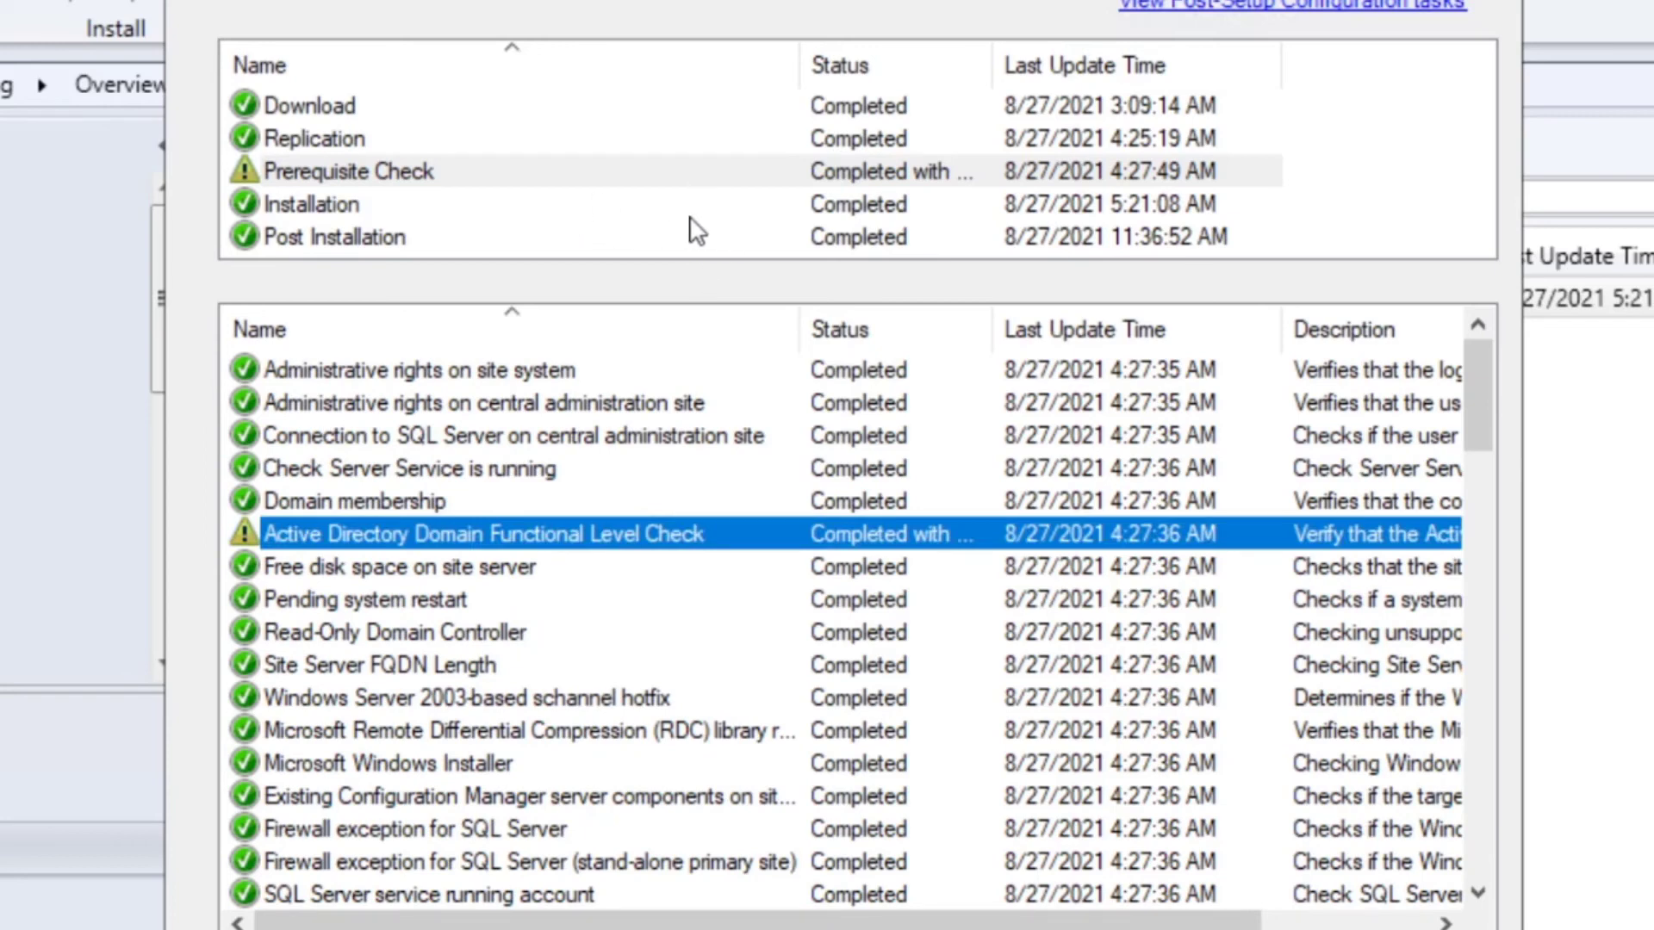
pyautogui.click(642, 216)
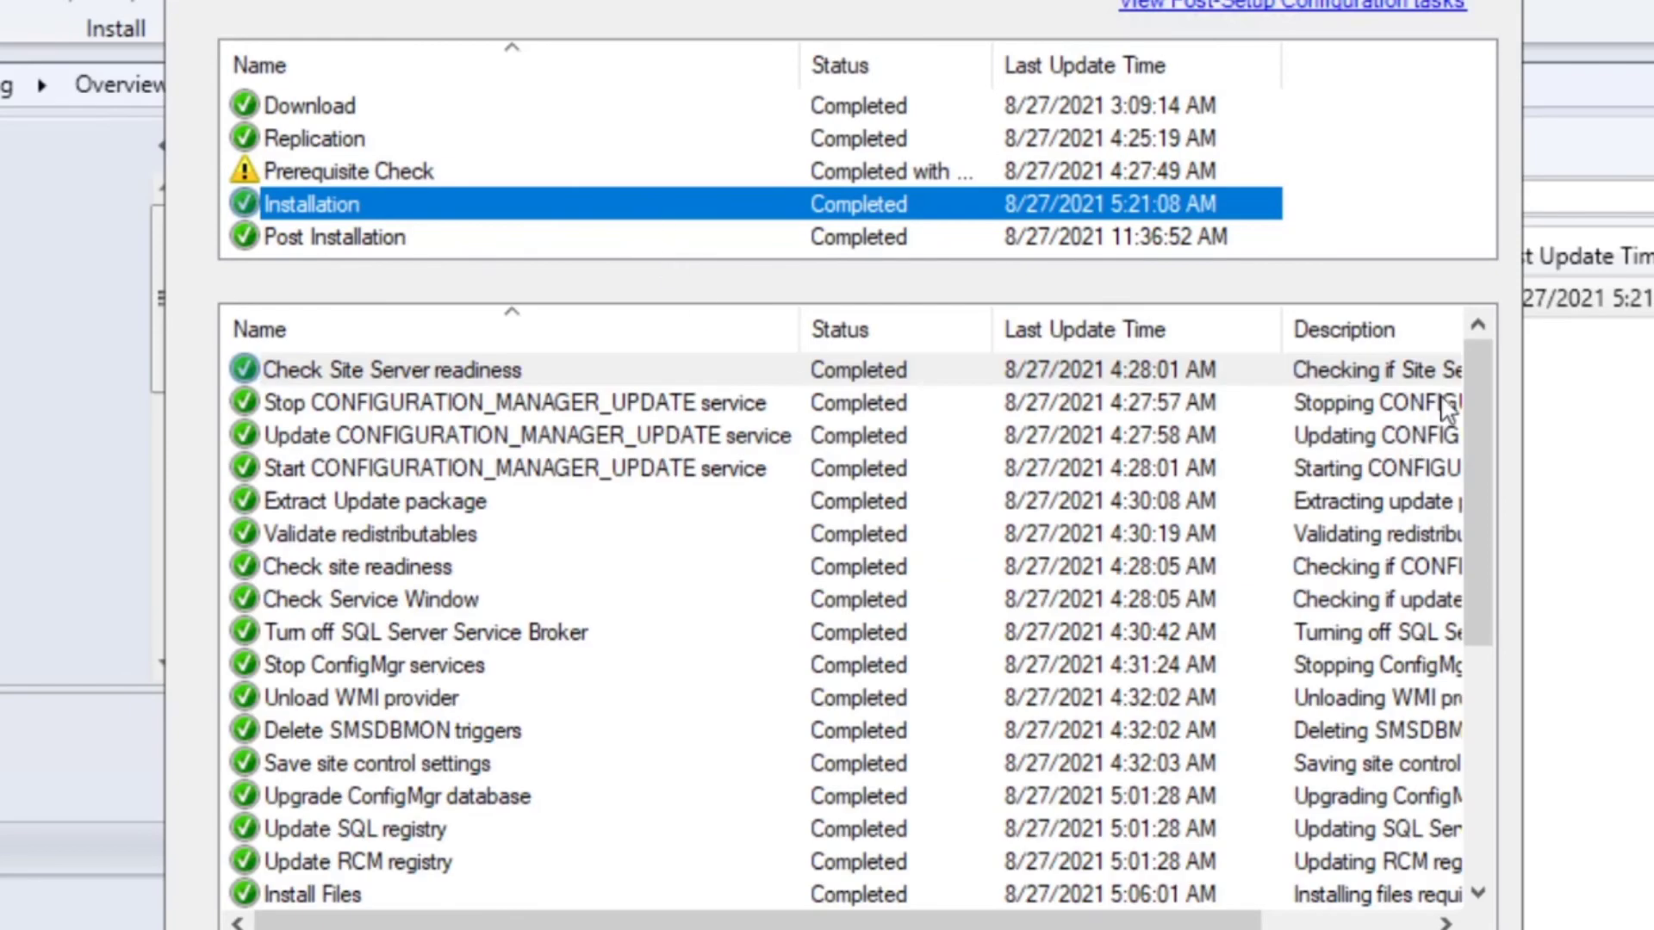
pyautogui.moveTo(1470, 398)
pyautogui.mouseDown()
pyautogui.moveTo(1441, 682)
pyautogui.moveTo(1492, 390)
pyautogui.mouseUp()
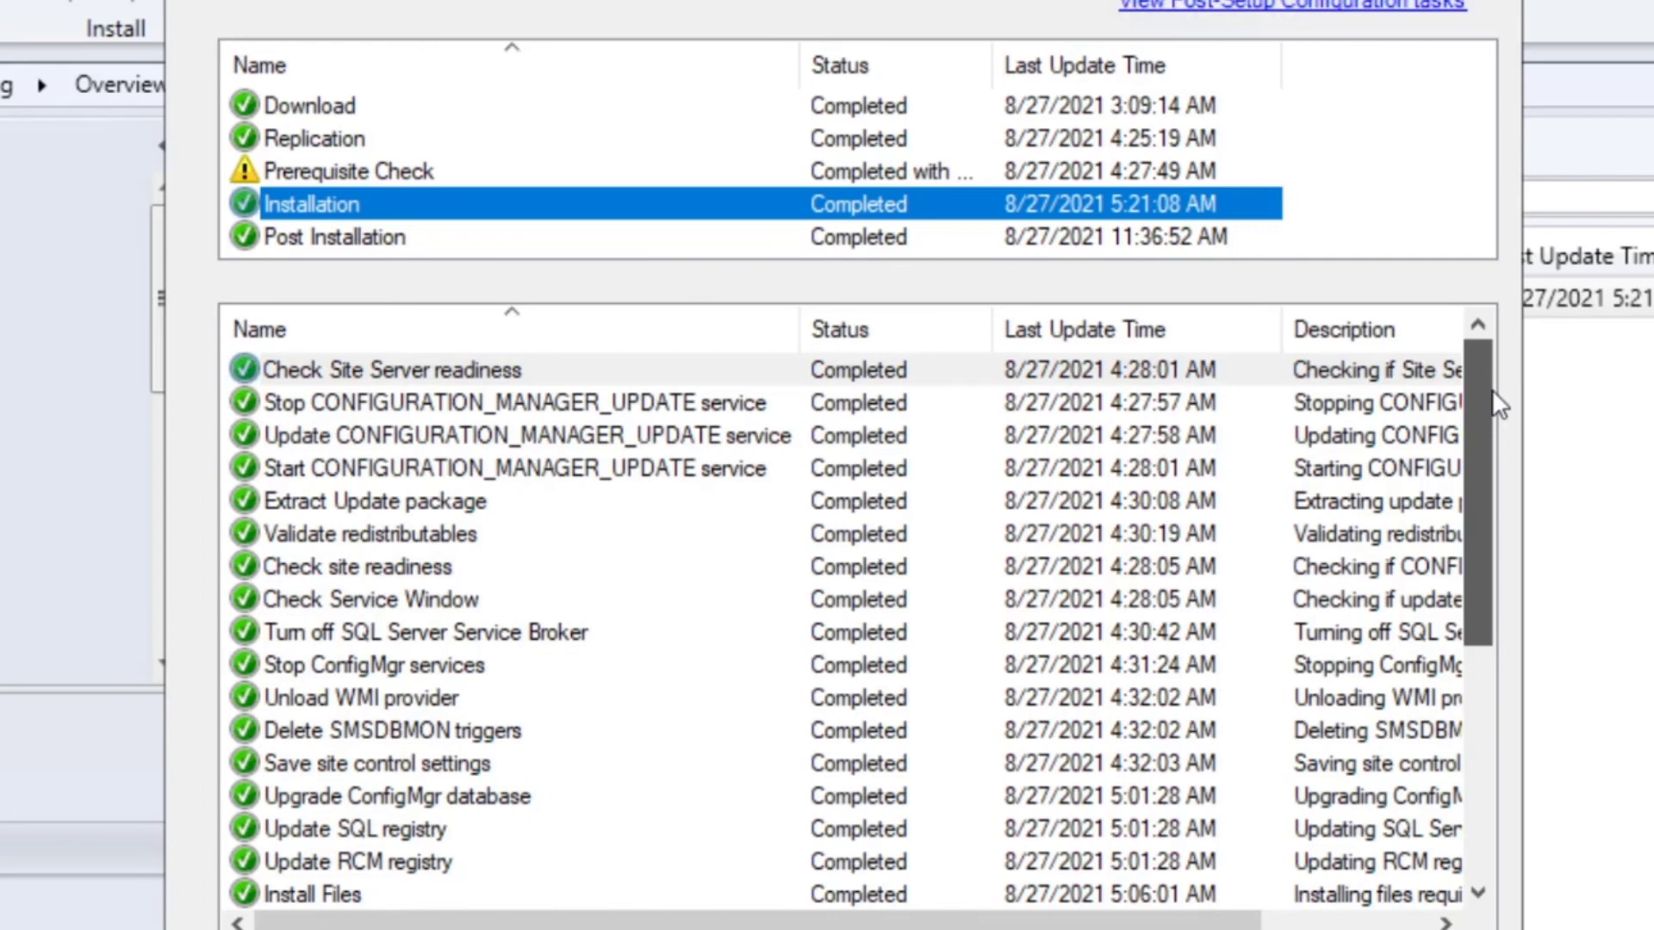
pyautogui.moveTo(1492, 389); pyautogui.dragTo(1480, 690)
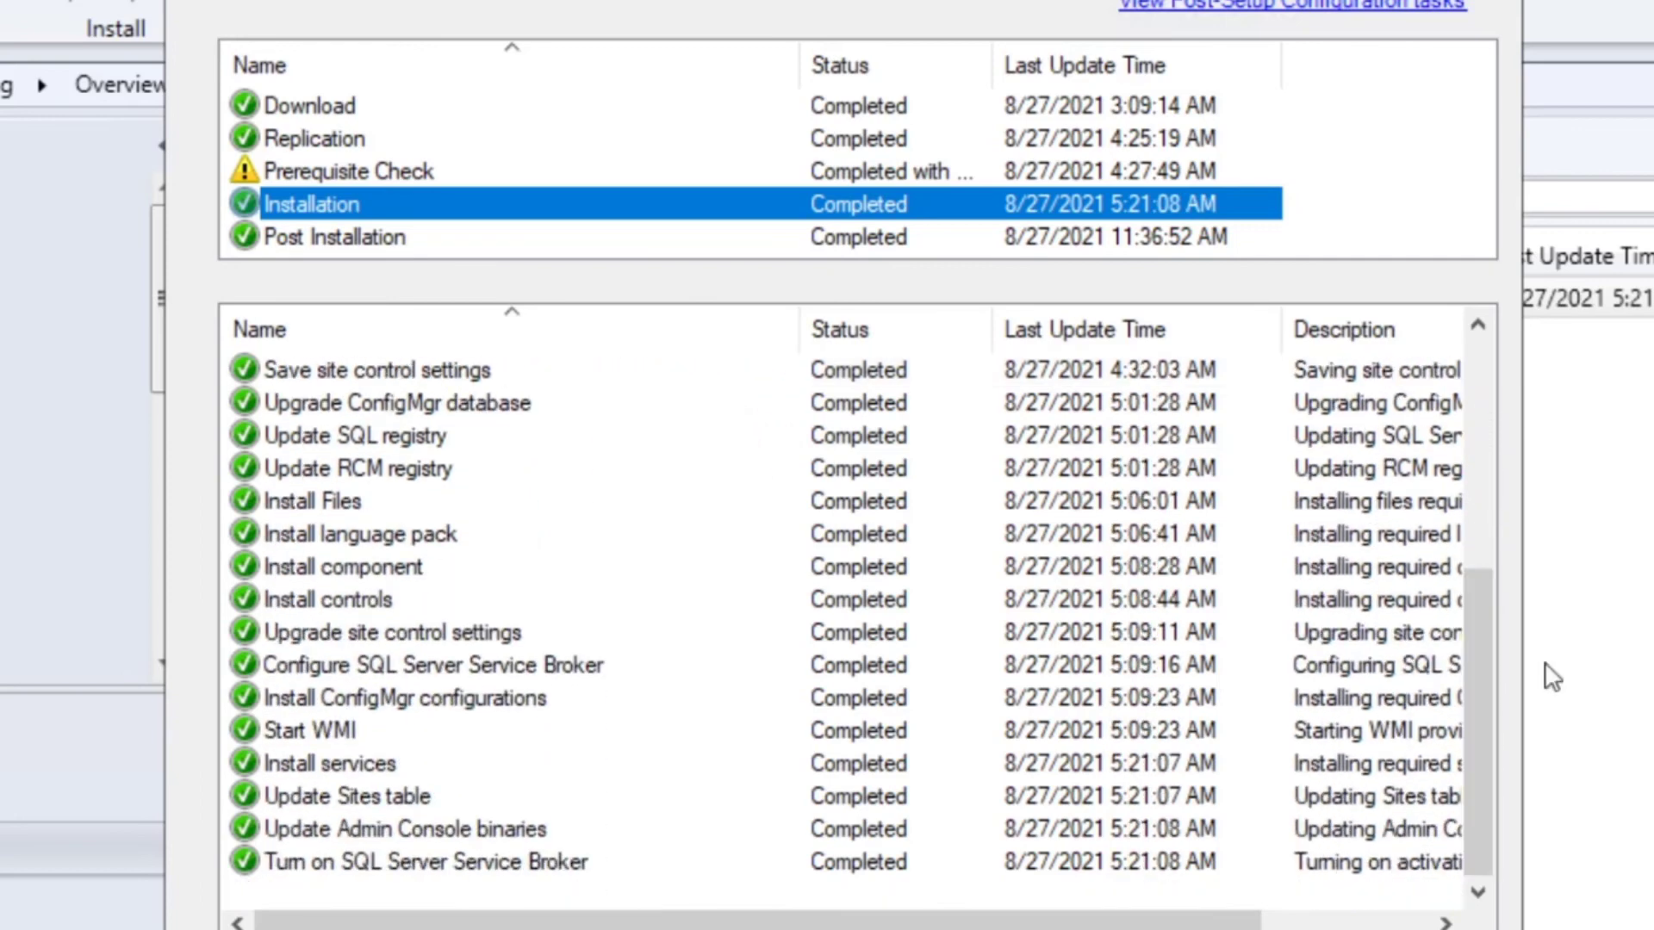
pyautogui.click(764, 241)
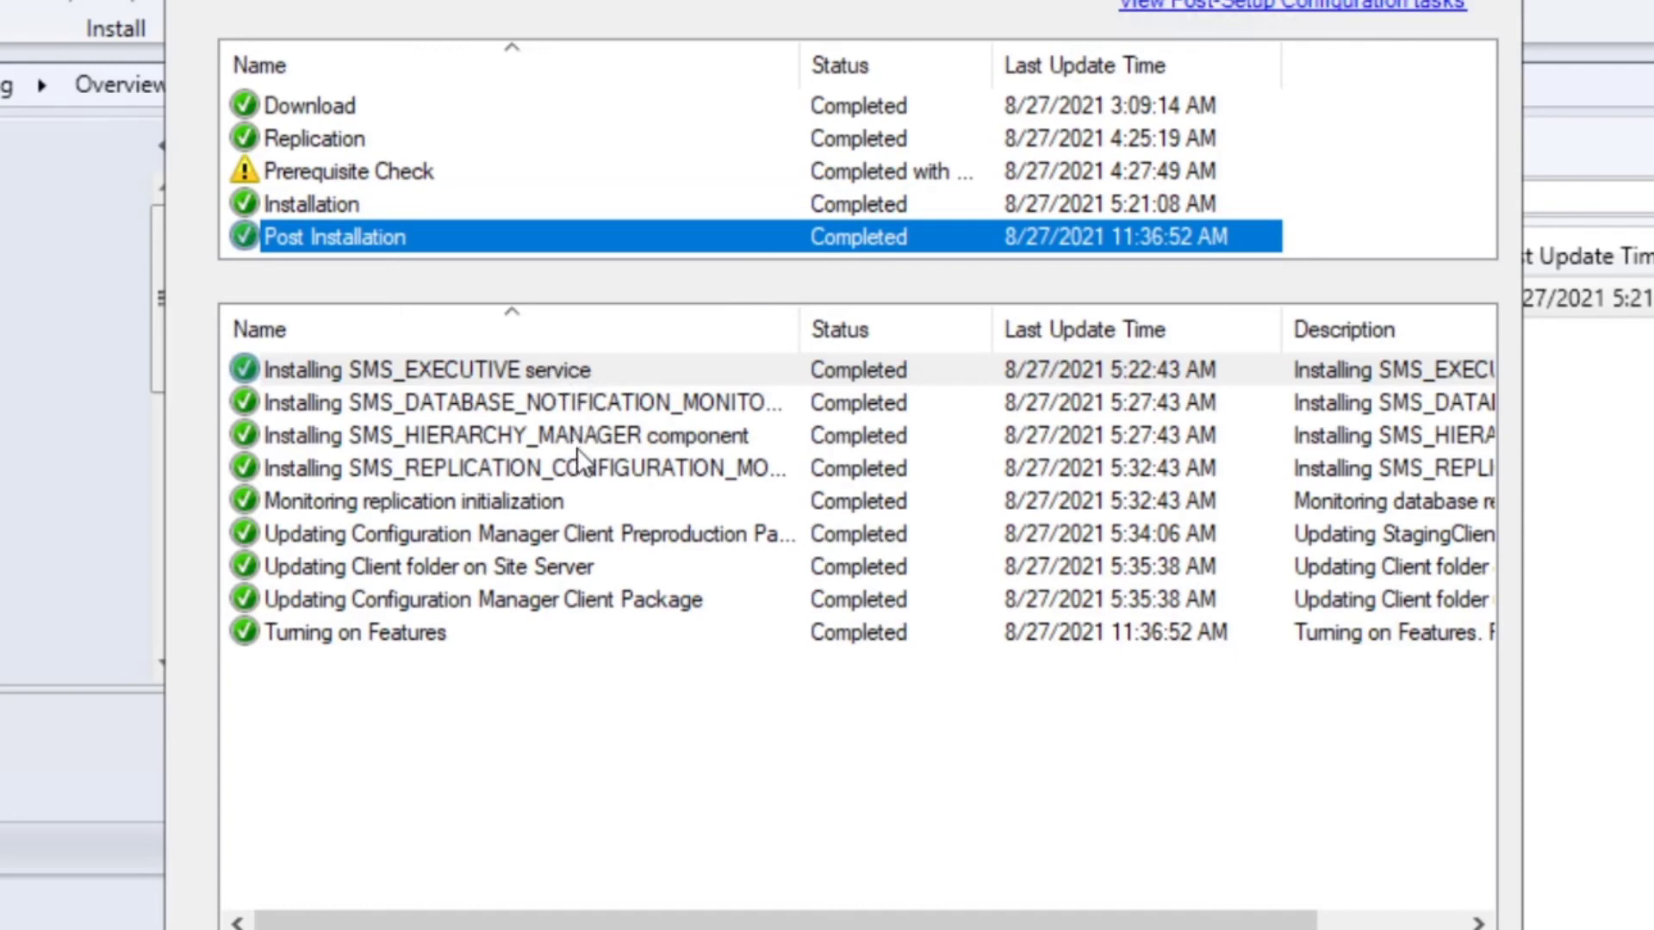
pyautogui.click(459, 637)
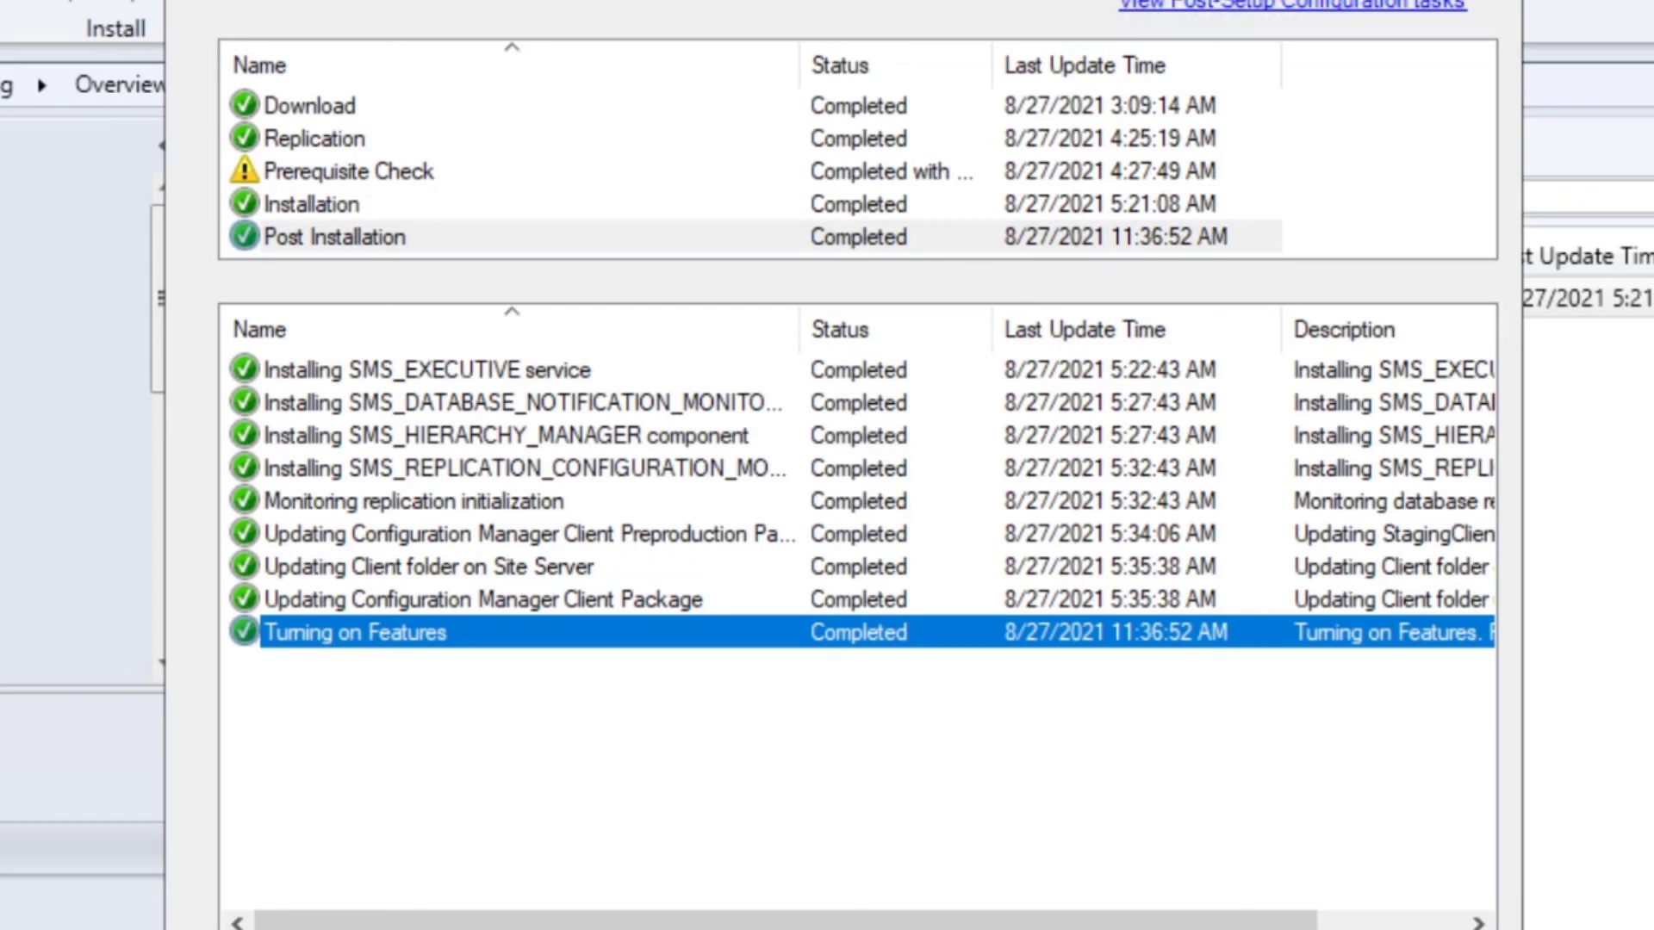
pyautogui.press('Escape')
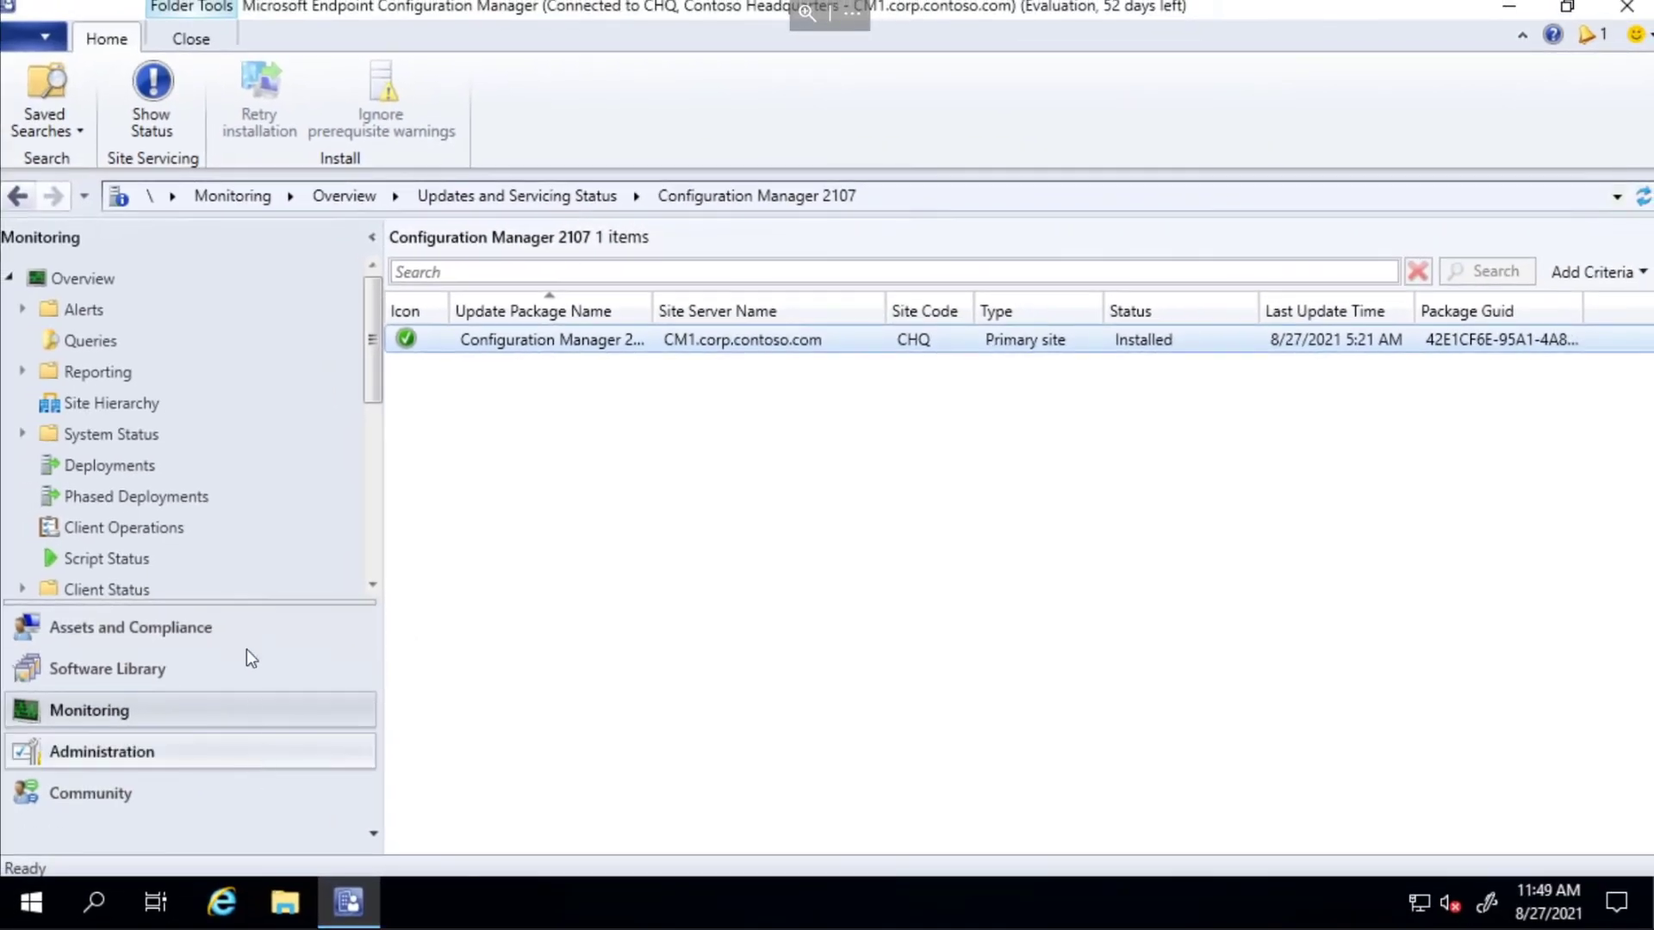
# Step: Select Cloud management gateway in Updates and Servicing > Features and widen the Name column
pyautogui.click(210, 753)
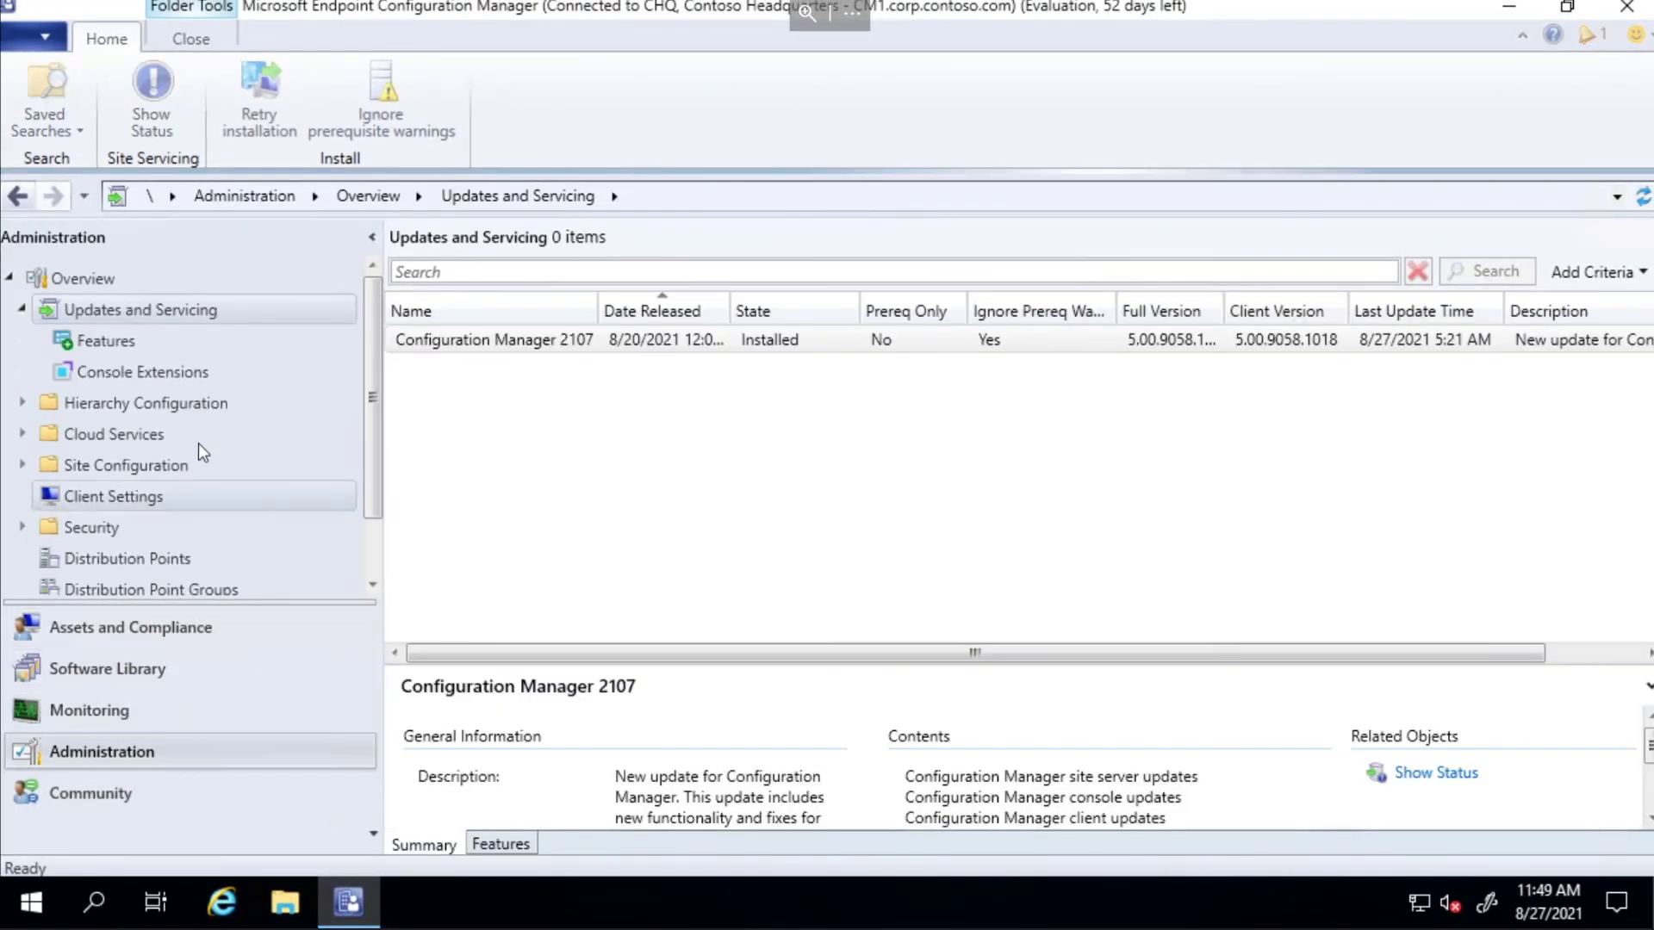
pyautogui.click(133, 336)
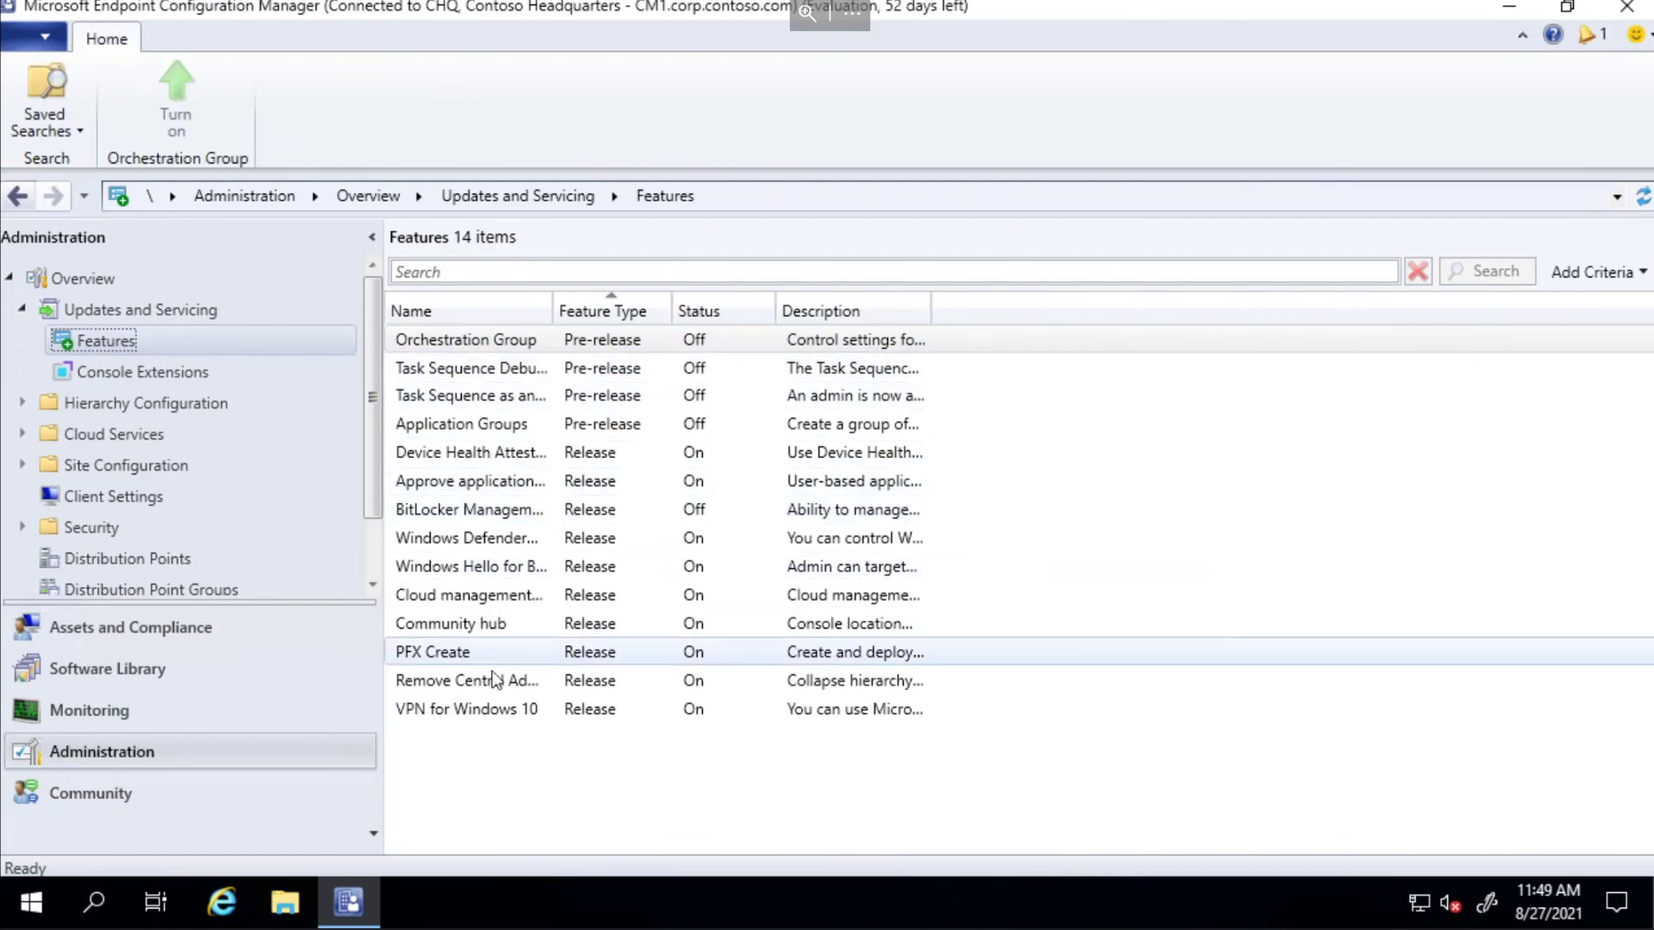
pyautogui.click(516, 595)
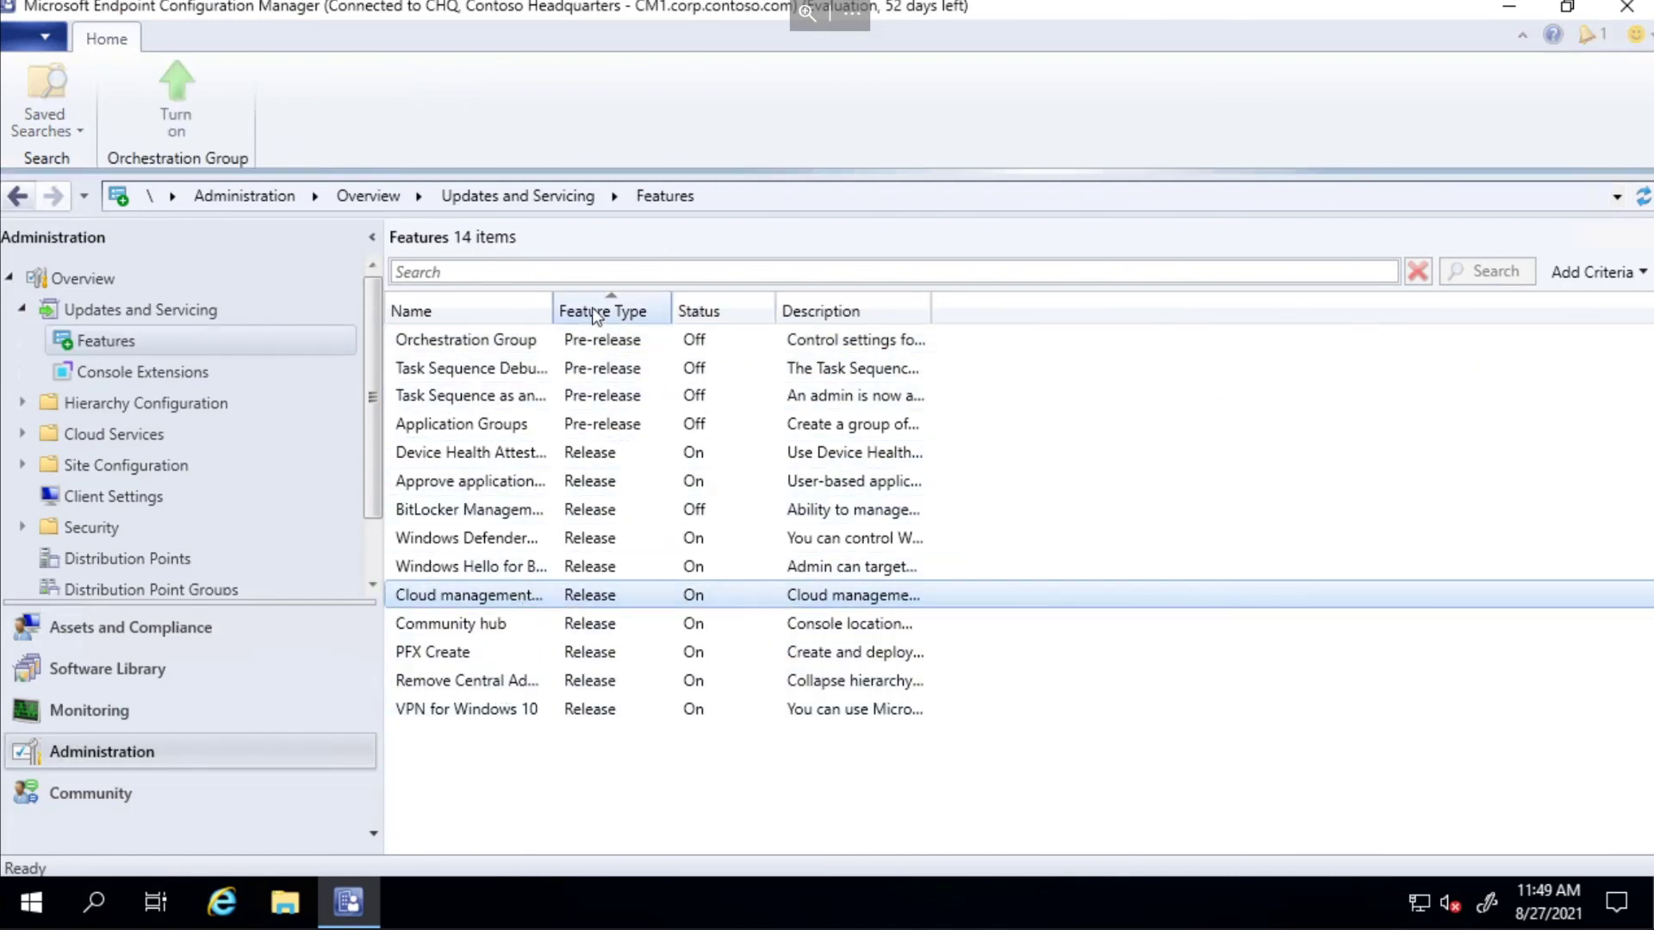
pyautogui.moveTo(552, 310); pyautogui.dragTo(758, 320)
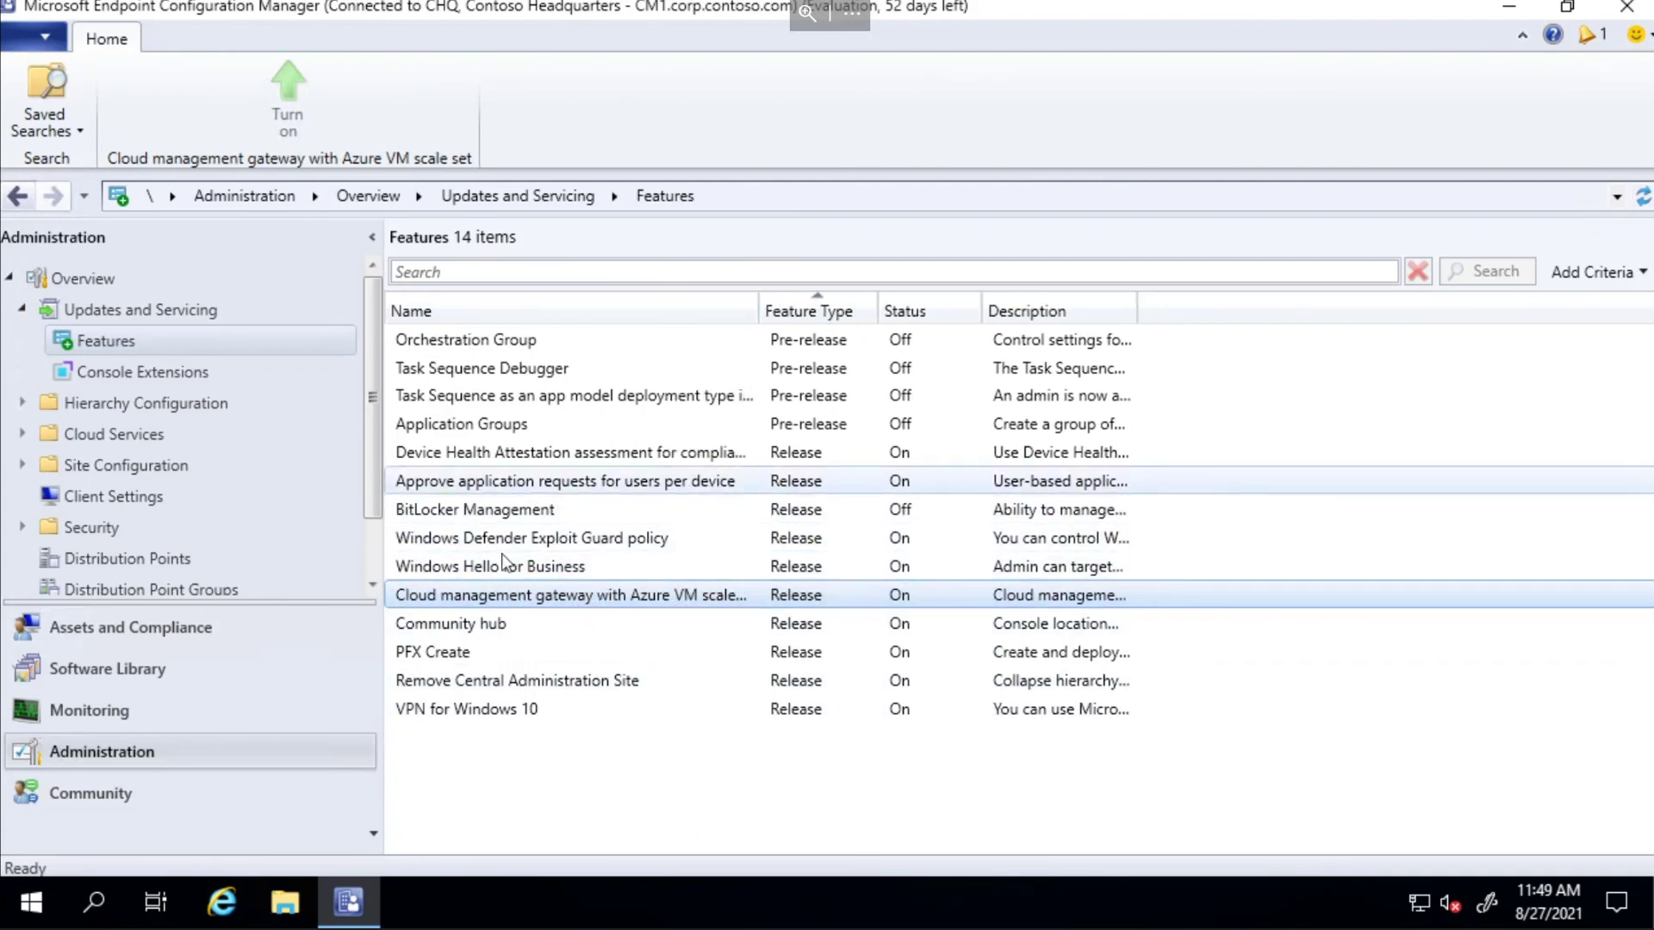